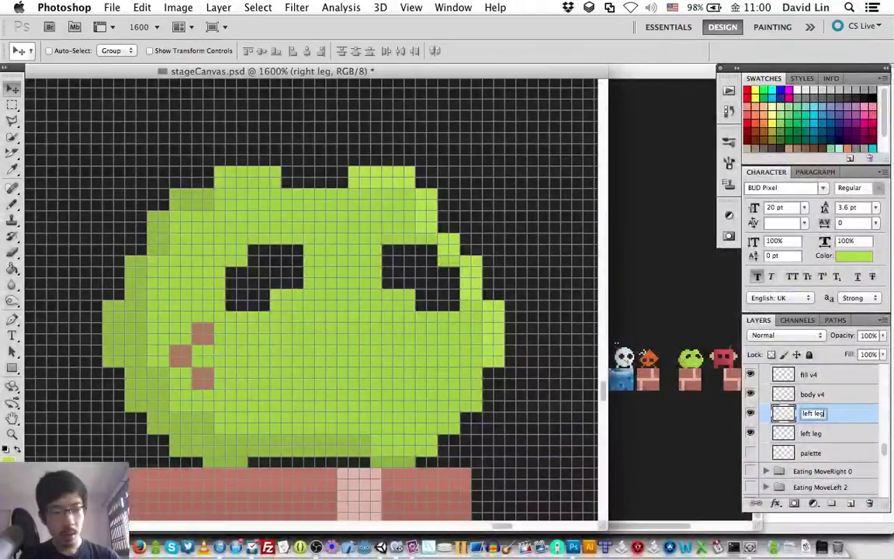
Step: Rename the lower 'left leg' layer to 'right leg' and check both leg layers
{"action": "double_click", "coordinate": [817, 437]}
{"action": "type", "text": "right leg"}
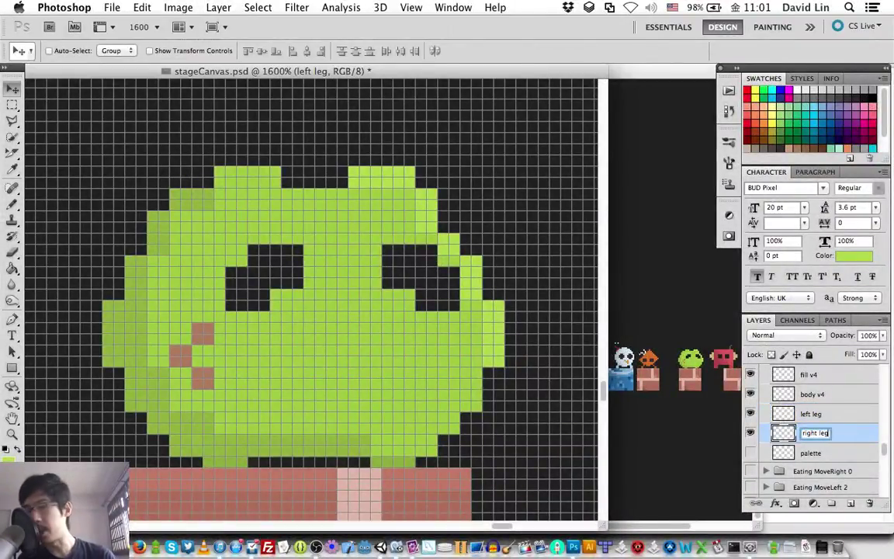
{"action": "key", "text": "Return"}
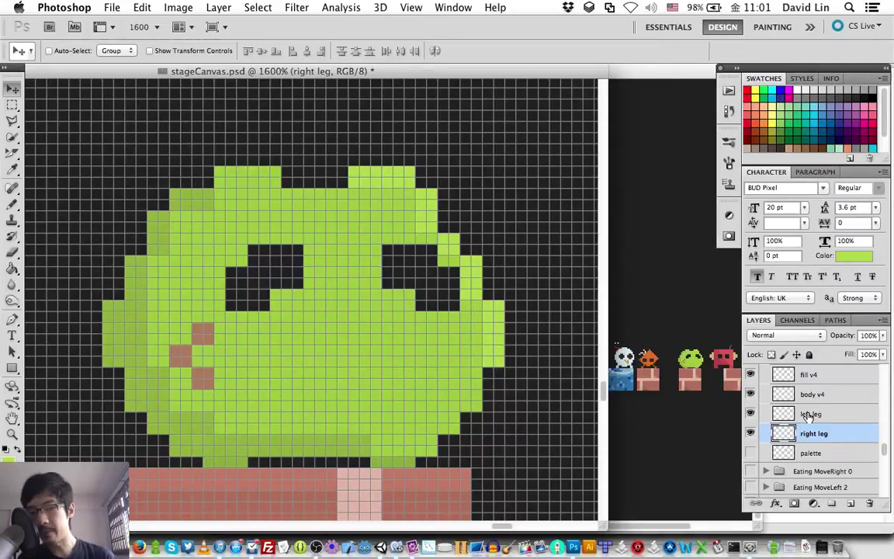
{"action": "left_click", "coordinate": [809, 416]}
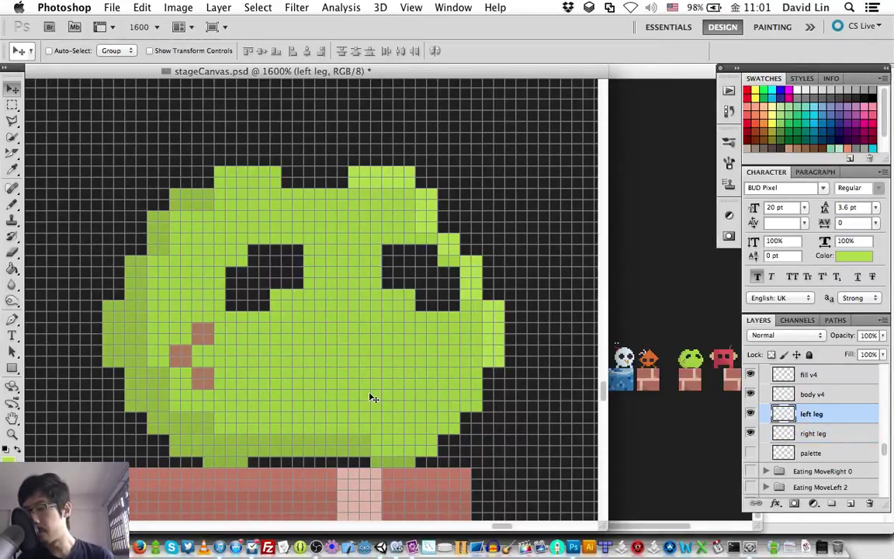
{"action": "left_click", "coordinate": [808, 434]}
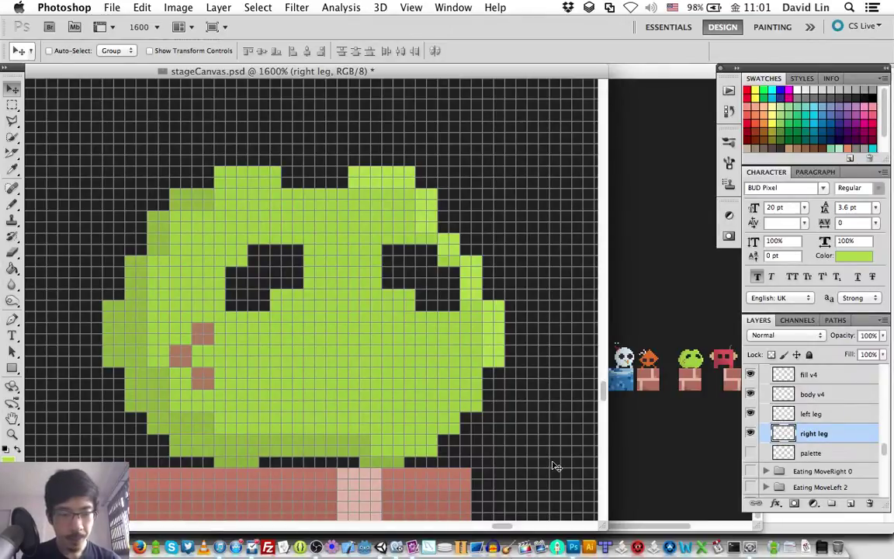
Step: Sample the darker shading green from the blob's bottom for the Pencil, then collapse Eating MoveRight 1
{"action": "scroll", "coordinate": [829, 438], "scroll_direction": "up", "scroll_amount": 5}
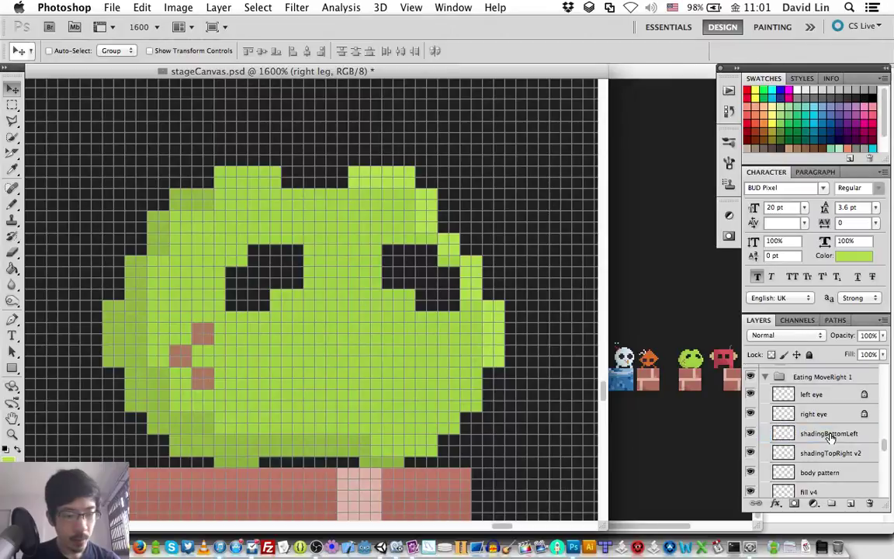
{"action": "left_click", "coordinate": [829, 434]}
{"action": "key", "text": "i"}
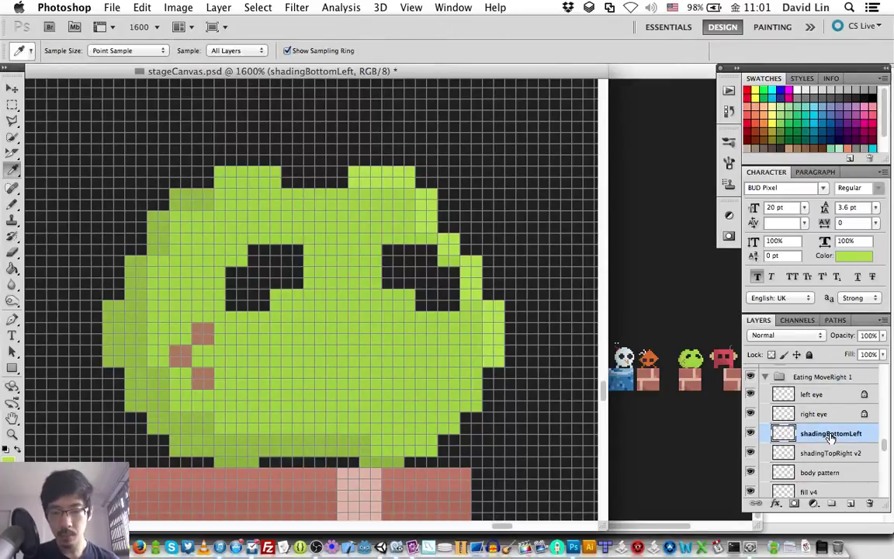
{"action": "left_click", "coordinate": [323, 435]}
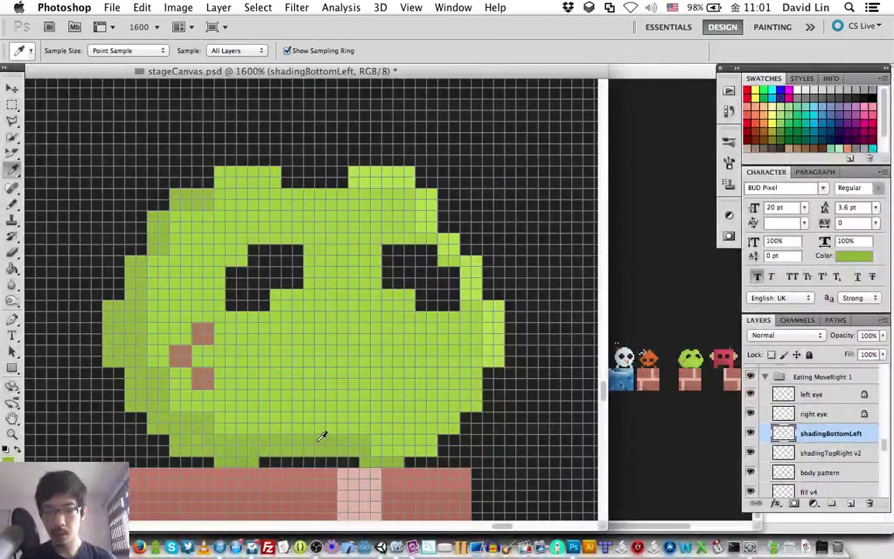
{"action": "key", "text": "b"}
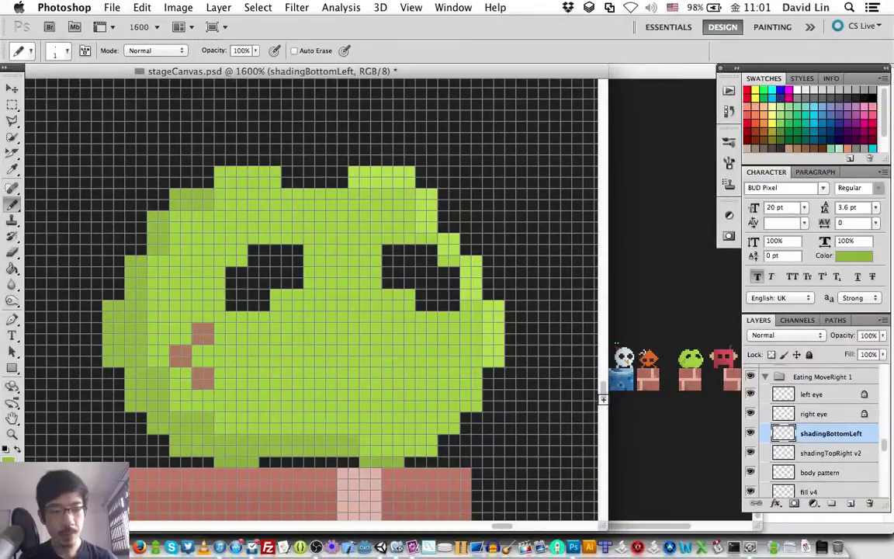
{"action": "left_click", "coordinate": [812, 396]}
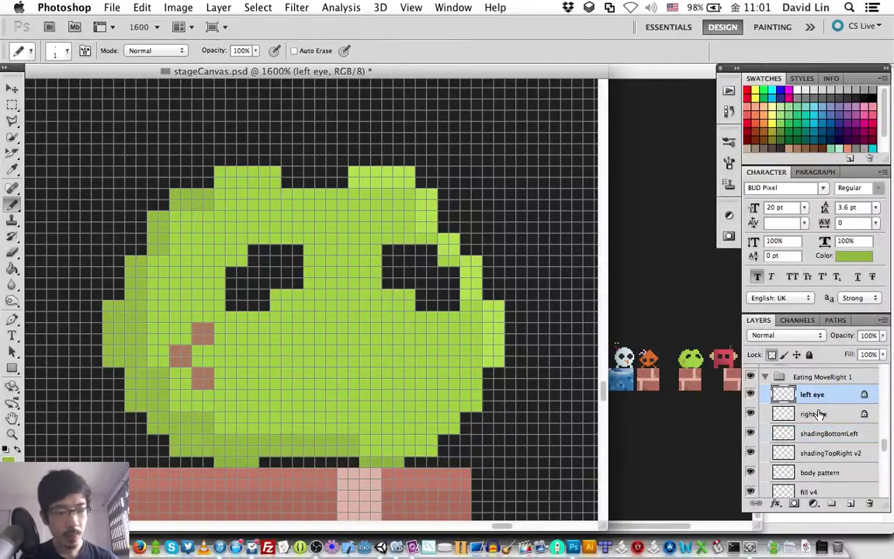
{"action": "left_click", "coordinate": [766, 377]}
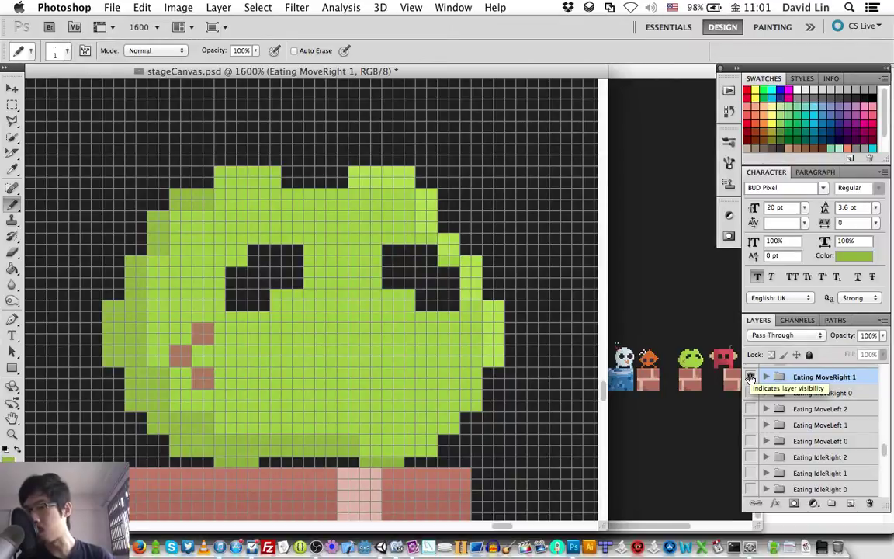
Step: Hide Eating MoveRight 1, view the Eating MoveLeft 0 and 1 frames, then show MoveRight 1 again
{"action": "left_click", "coordinate": [750, 393]}
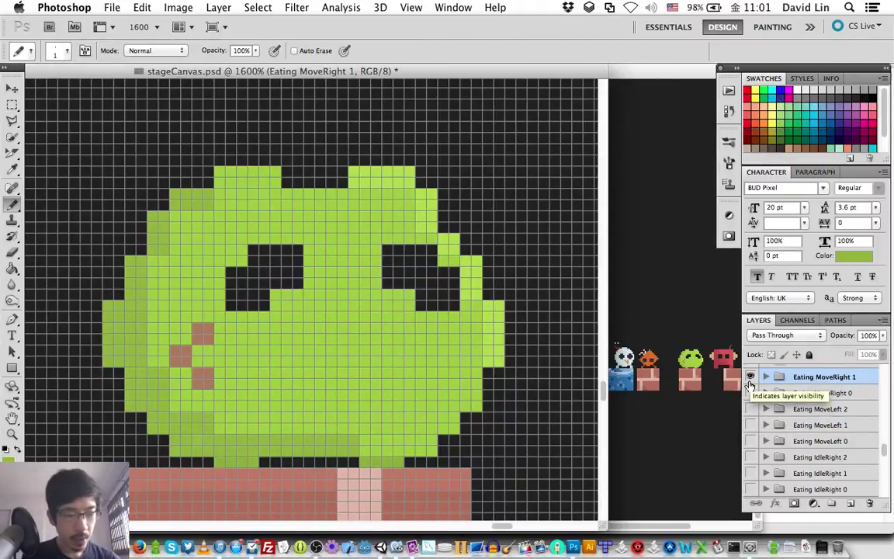
{"action": "left_click", "coordinate": [750, 378]}
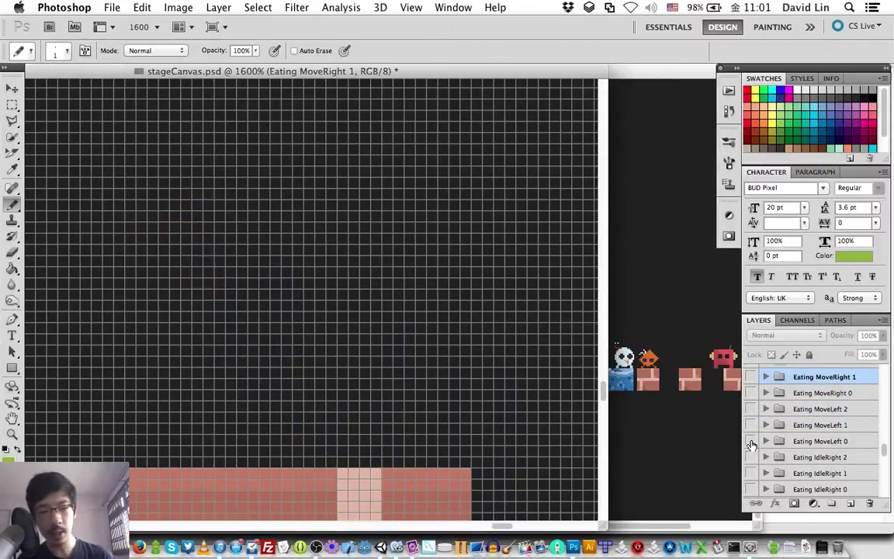
{"action": "left_click", "coordinate": [750, 442]}
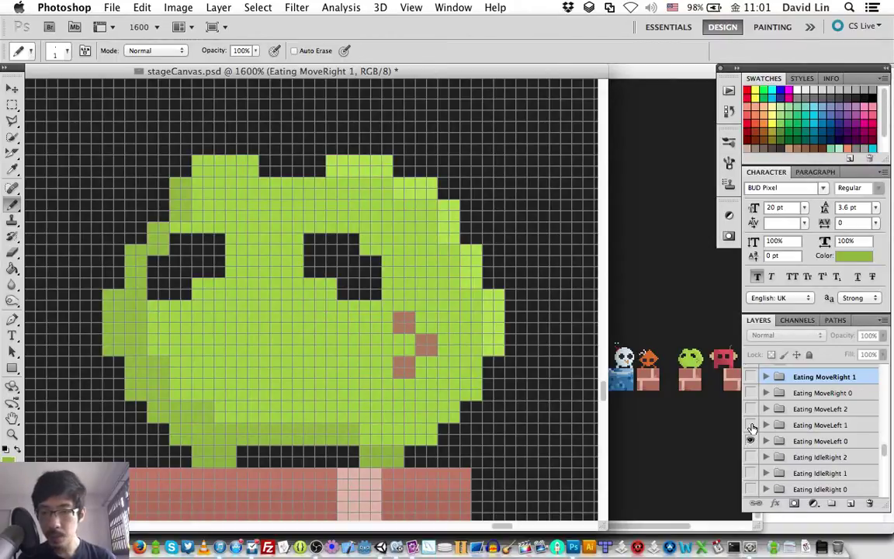
{"action": "left_click", "coordinate": [751, 425]}
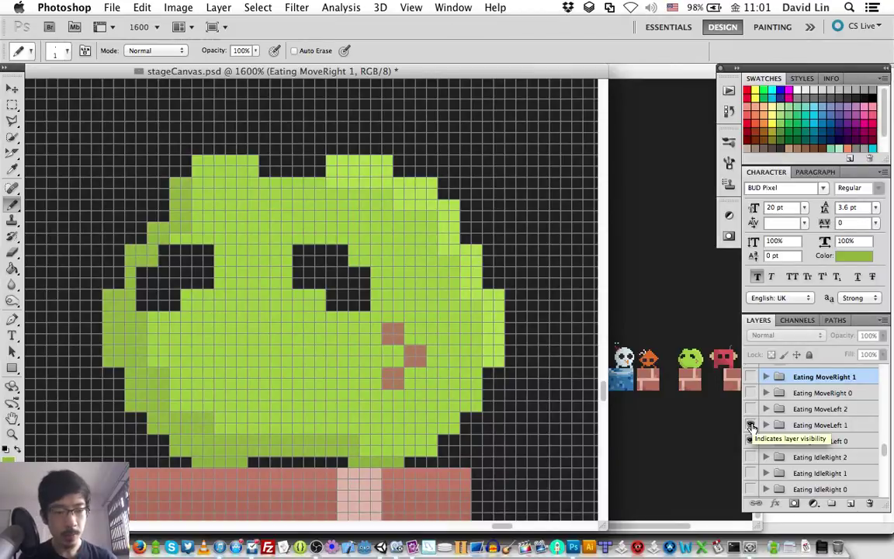
{"action": "left_click", "coordinate": [752, 427]}
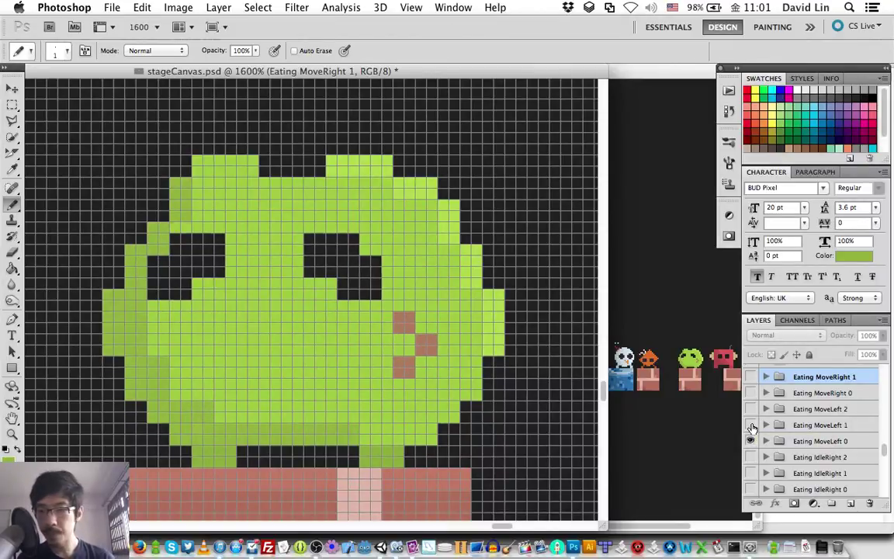
{"action": "left_click", "coordinate": [752, 426]}
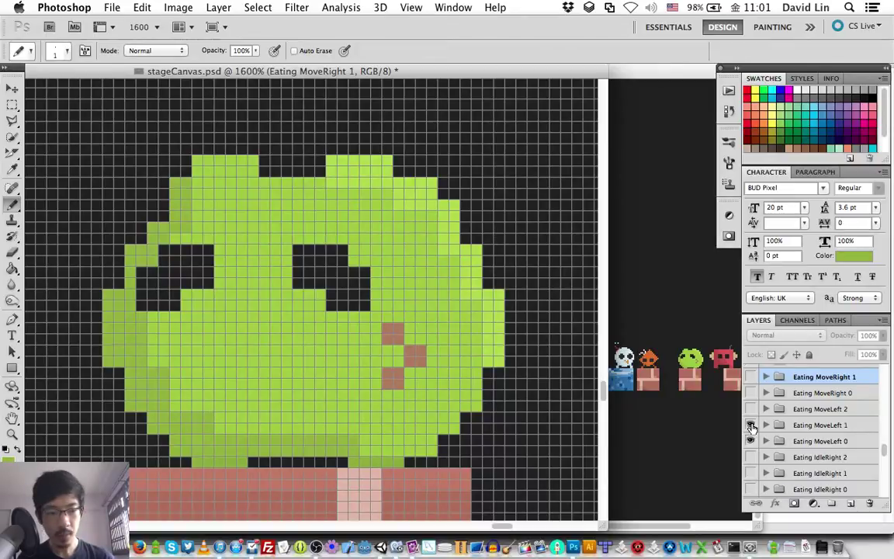
{"action": "left_click", "coordinate": [752, 426]}
{"action": "left_click", "coordinate": [752, 376]}
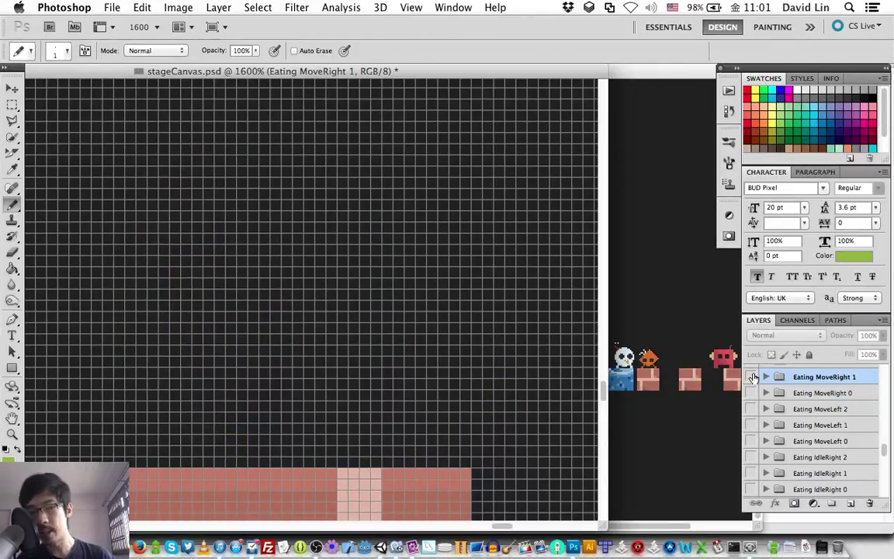
{"action": "left_click", "coordinate": [752, 376]}
Step: Nudge the left eye, right eye and body pattern layers one pixel right, then collapse the group
{"action": "left_click", "coordinate": [765, 376]}
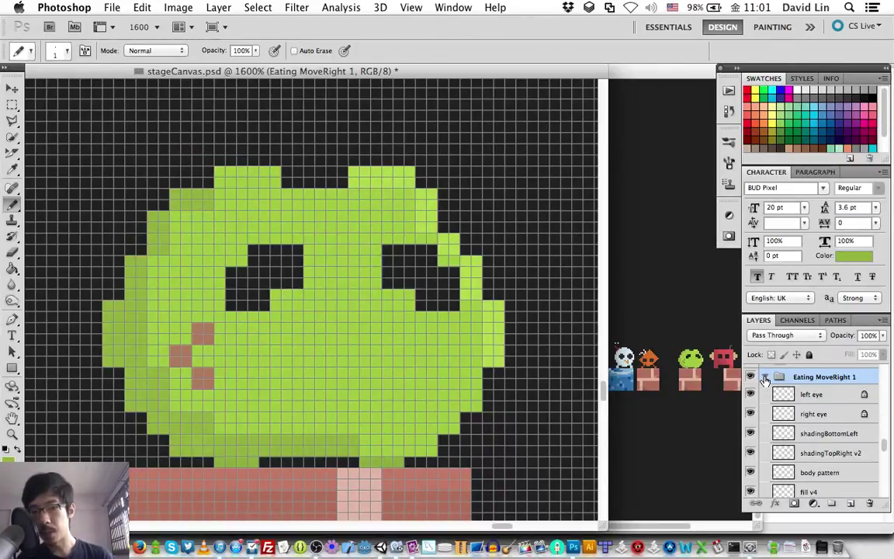
{"action": "left_click", "coordinate": [814, 395]}
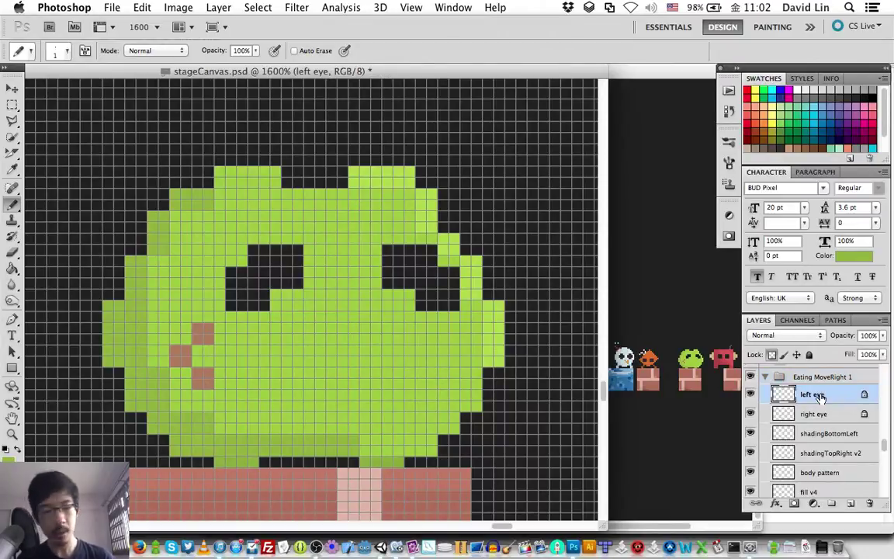
{"action": "left_click", "coordinate": [821, 415], "text": "shift"}
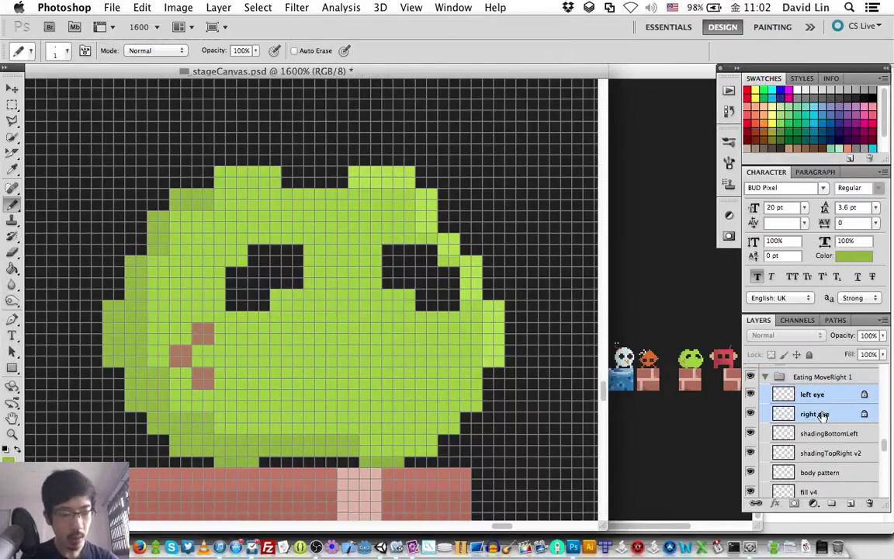
{"action": "left_click", "coordinate": [829, 473], "text": "super"}
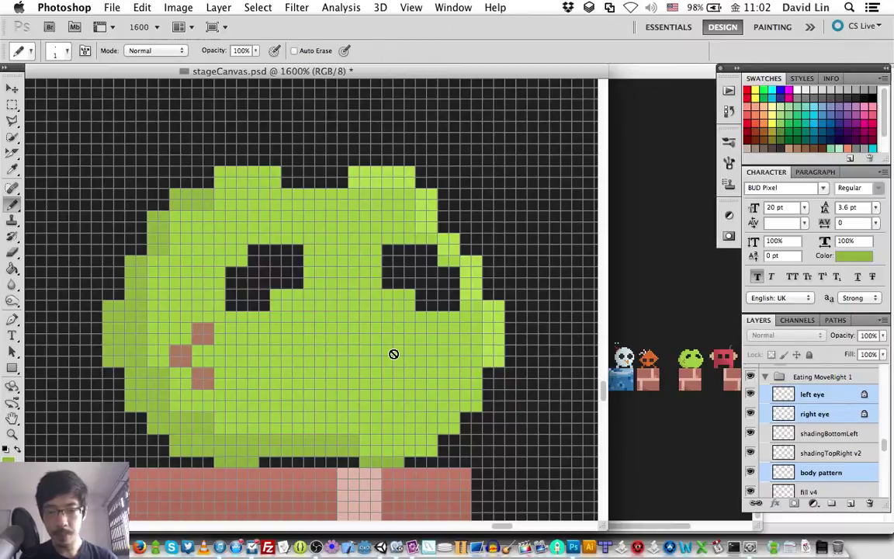
{"action": "key", "text": "v"}
{"action": "key", "text": "Right"}
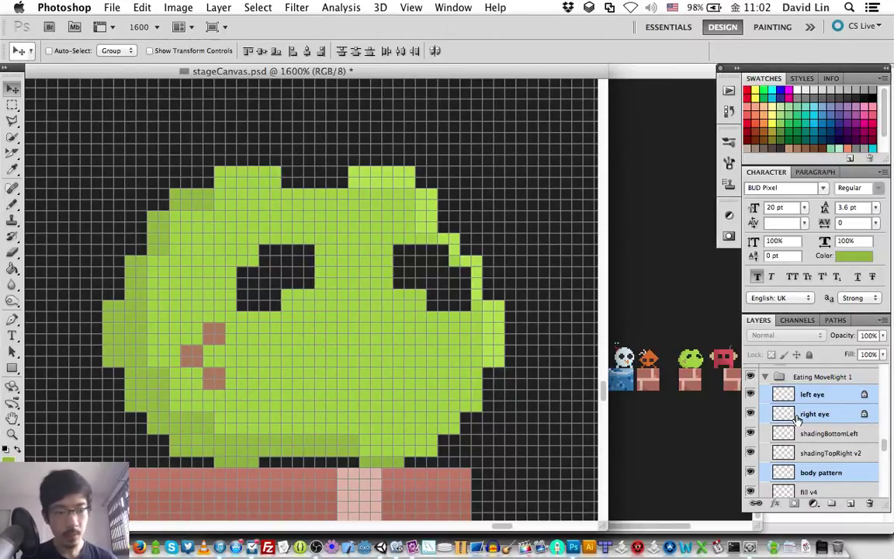
{"action": "left_click", "coordinate": [765, 378]}
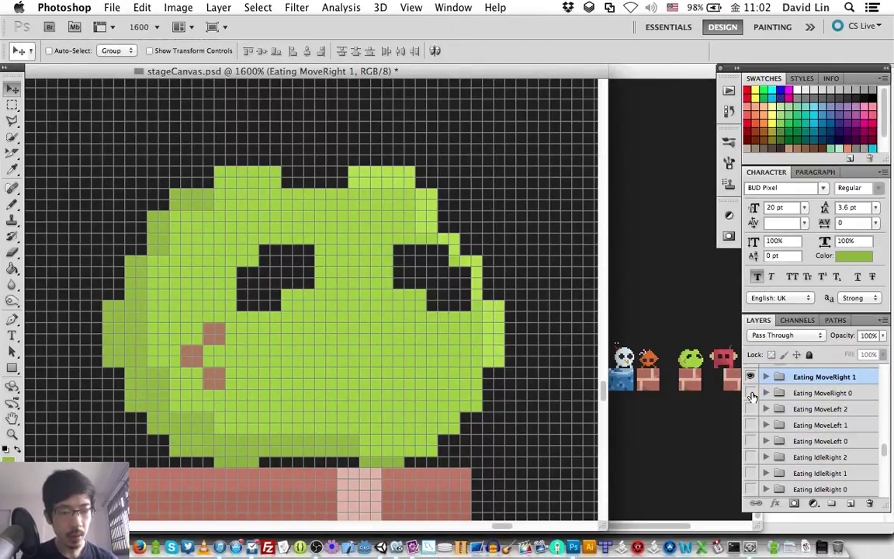
Step: Flip between the Eating MoveRight 0 and 1 frames, then save stageCanvas.psd
{"action": "left_click", "coordinate": [750, 394]}
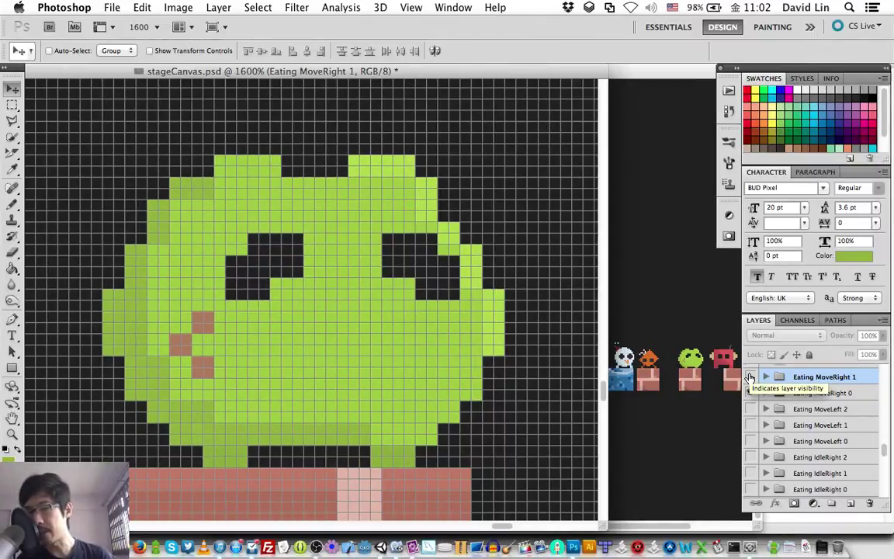
{"action": "left_click", "coordinate": [750, 378]}
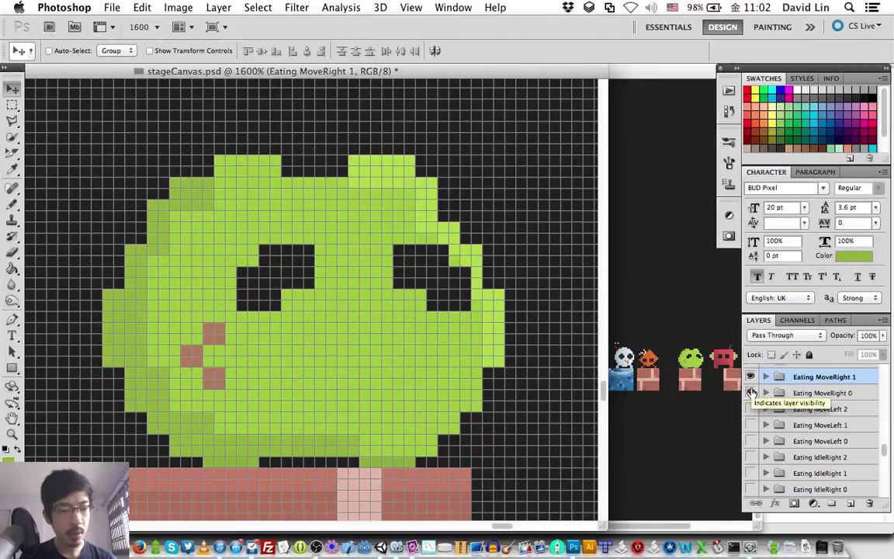
{"action": "left_click", "coordinate": [752, 393]}
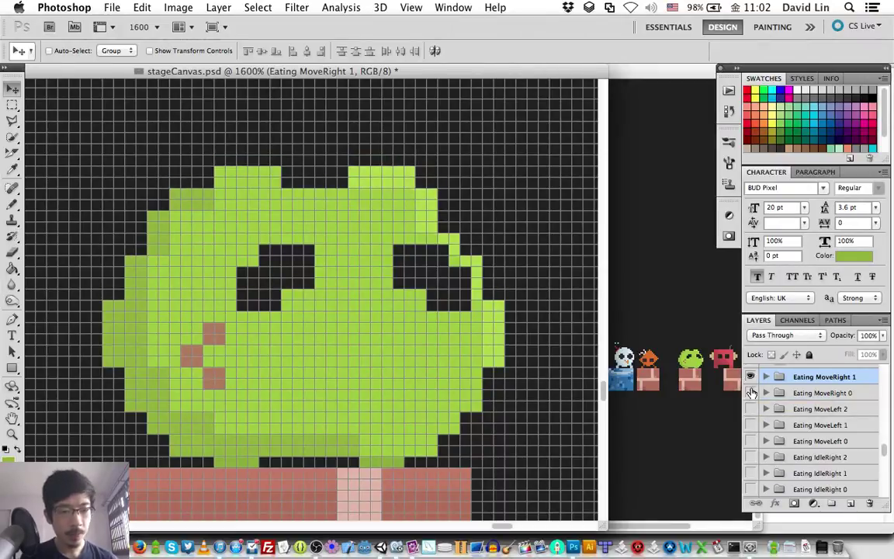
{"action": "key", "text": "super+s"}
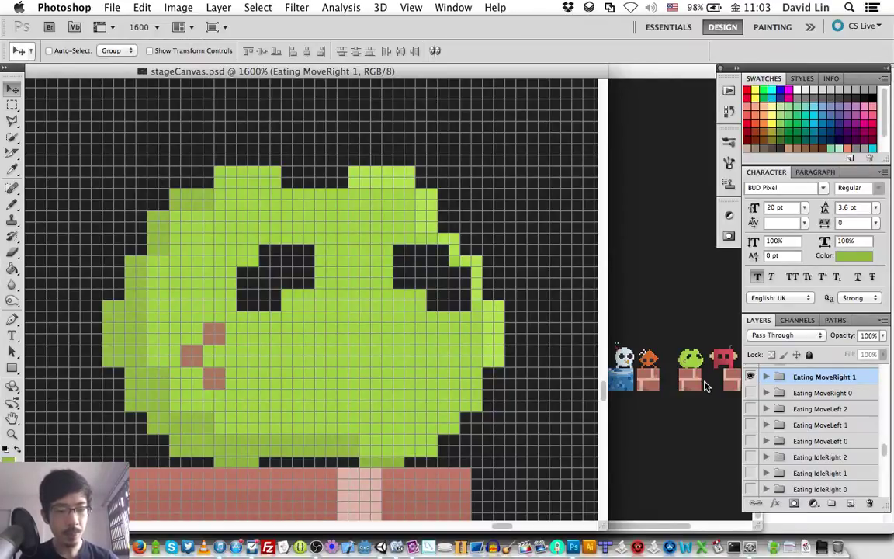
Step: Duplicate the Eating MoveRight 1 group and name the copy 'Eating MoveRight 2'
{"action": "left_click", "coordinate": [752, 377]}
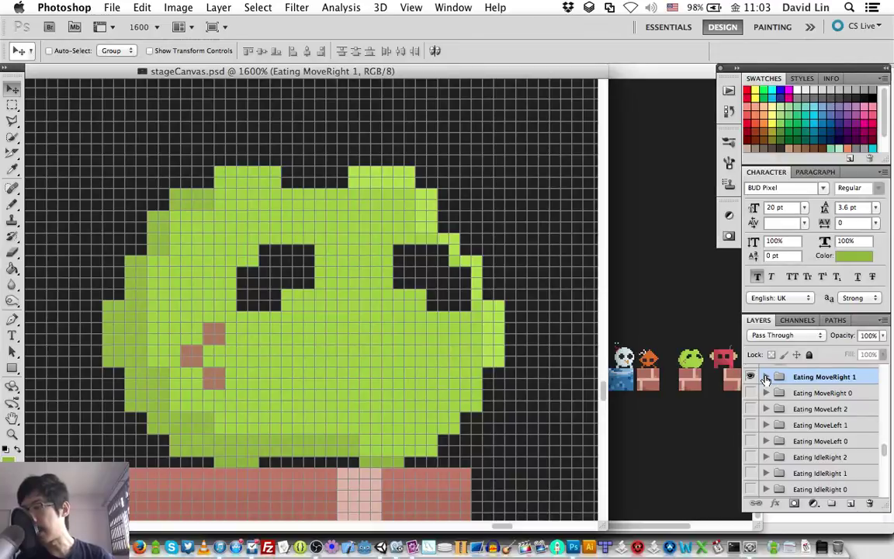
{"action": "right_click", "coordinate": [803, 377]}
{"action": "left_click", "coordinate": [823, 408]}
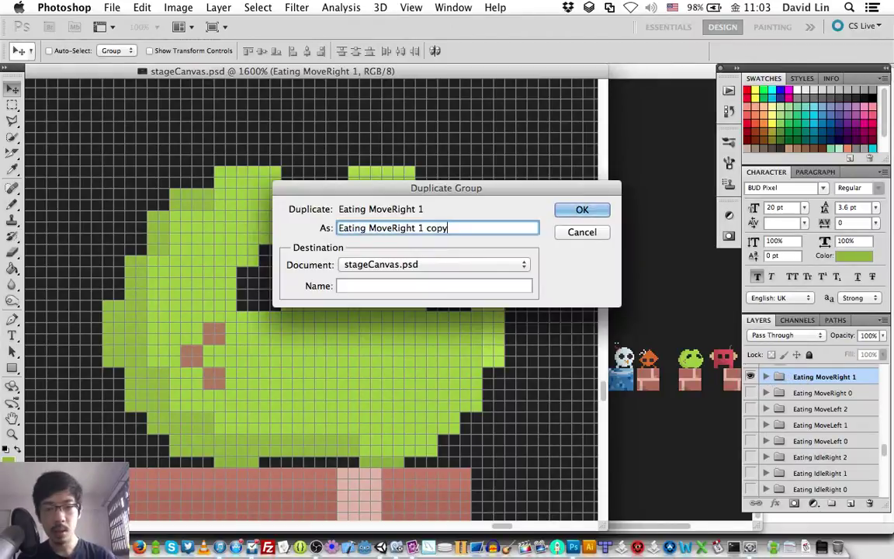
{"action": "key", "text": "End"}
{"action": "key", "text": "BackSpace"}
{"action": "key", "text": "BackSpace"}
{"action": "key", "text": "BackSpace"}
{"action": "key", "text": "BackSpace"}
{"action": "key", "text": "BackSpace"}
{"action": "key", "text": "BackSpace"}
{"action": "type", "text": "2"}
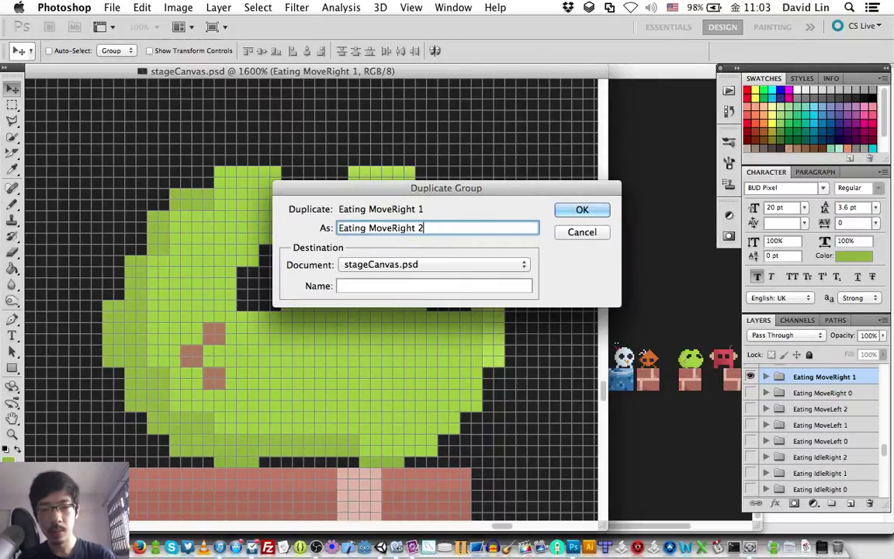
{"action": "key", "text": "Return"}
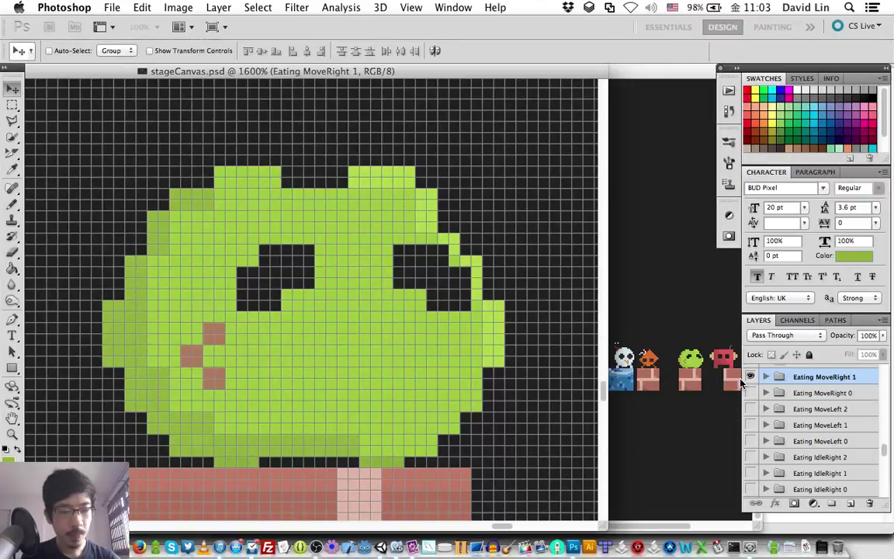
Step: Raise the green blob's body one pixel
{"action": "key", "text": "Up"}
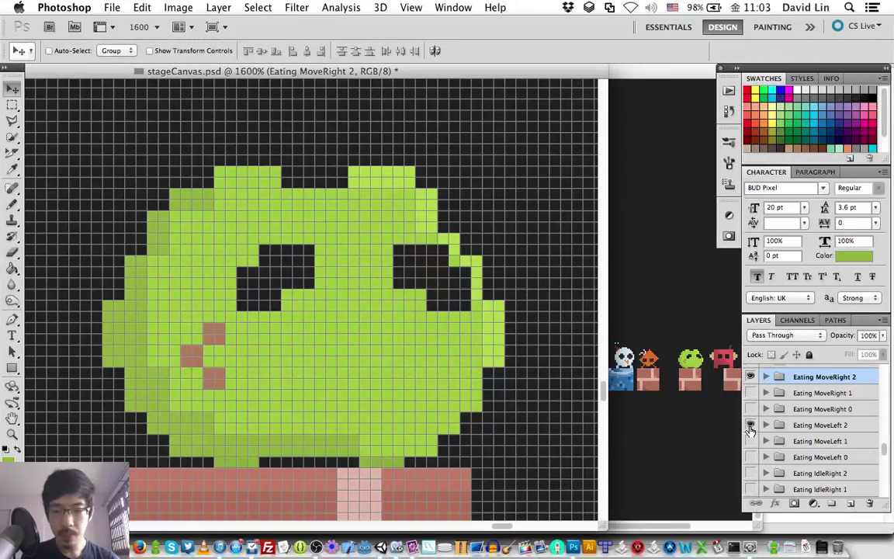
{"action": "key", "text": "Down"}
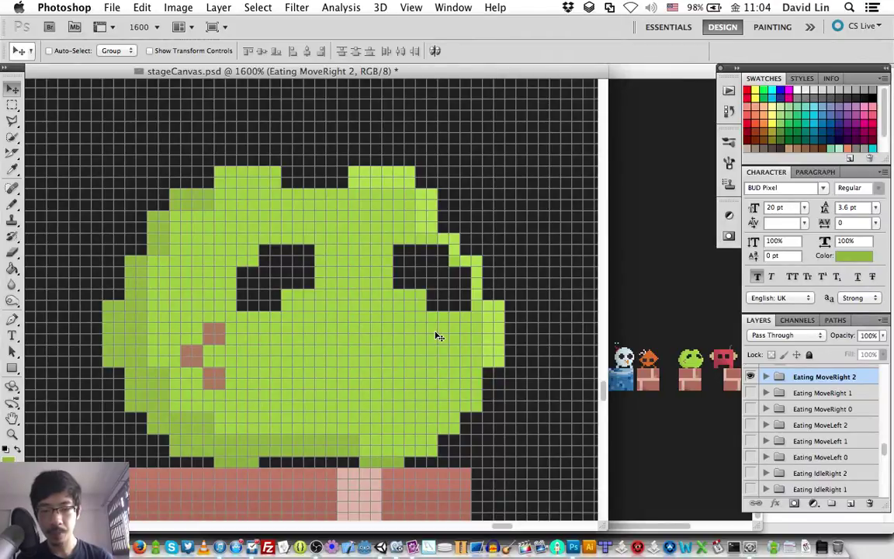
{"action": "key", "text": "Up"}
Step: Move both leg layers down one pixel and shift the left leg one pixel left
{"action": "left_click", "coordinate": [766, 377]}
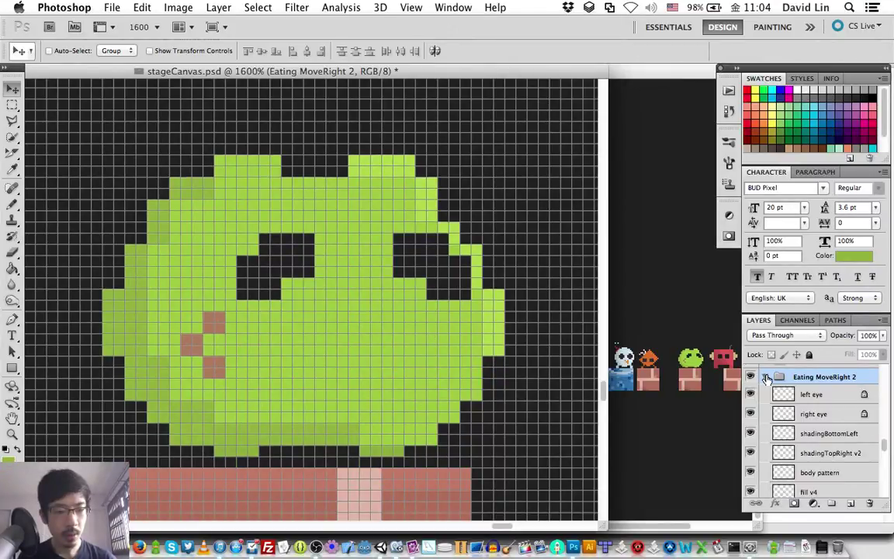
{"action": "scroll", "coordinate": [777, 423], "scroll_direction": "down", "scroll_amount": 5}
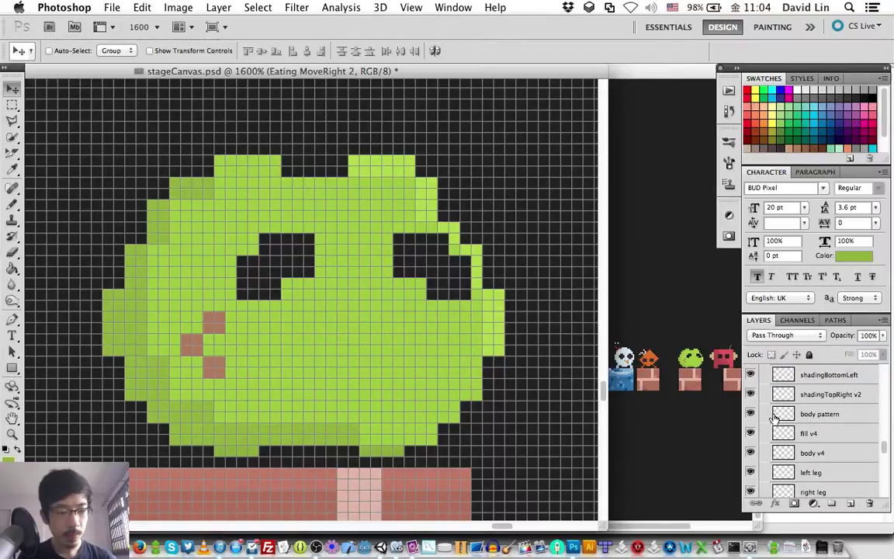
{"action": "left_click", "coordinate": [799, 433]}
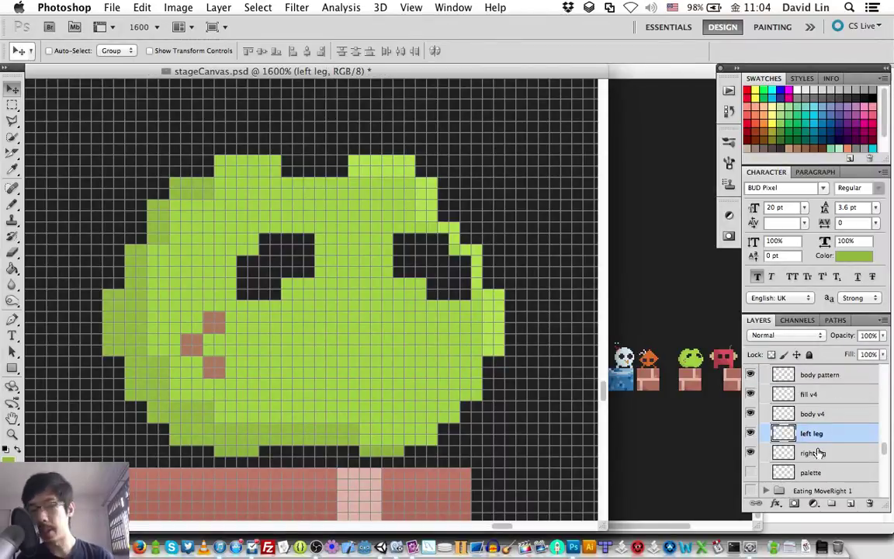
{"action": "left_click", "coordinate": [815, 454], "text": "shift"}
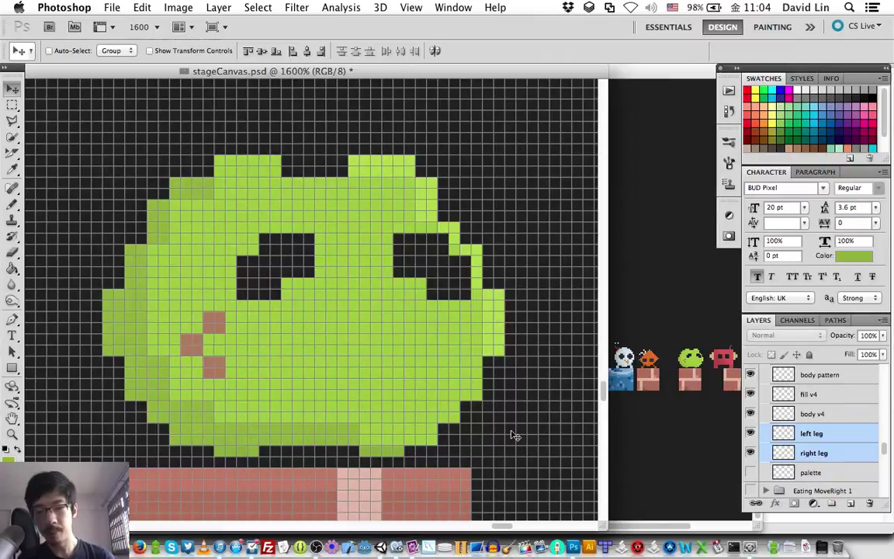
{"action": "key", "text": "Down"}
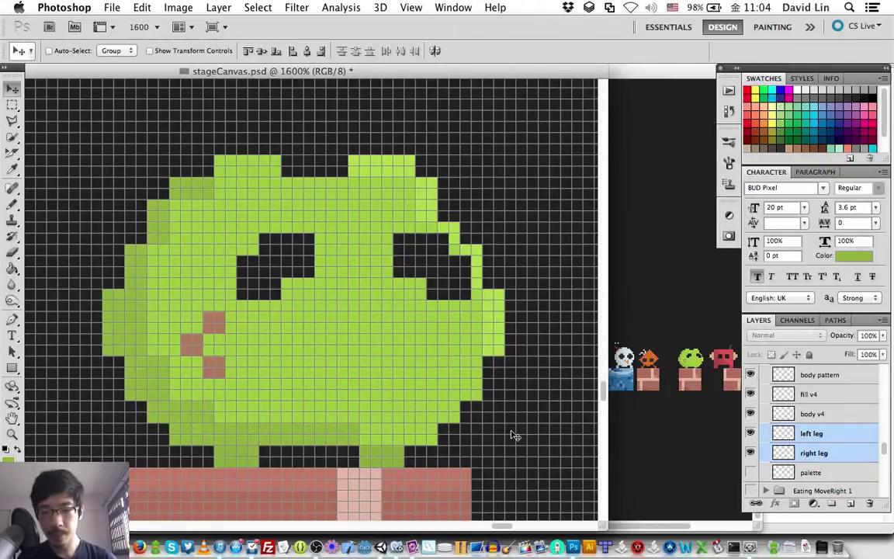
{"action": "left_click", "coordinate": [811, 435]}
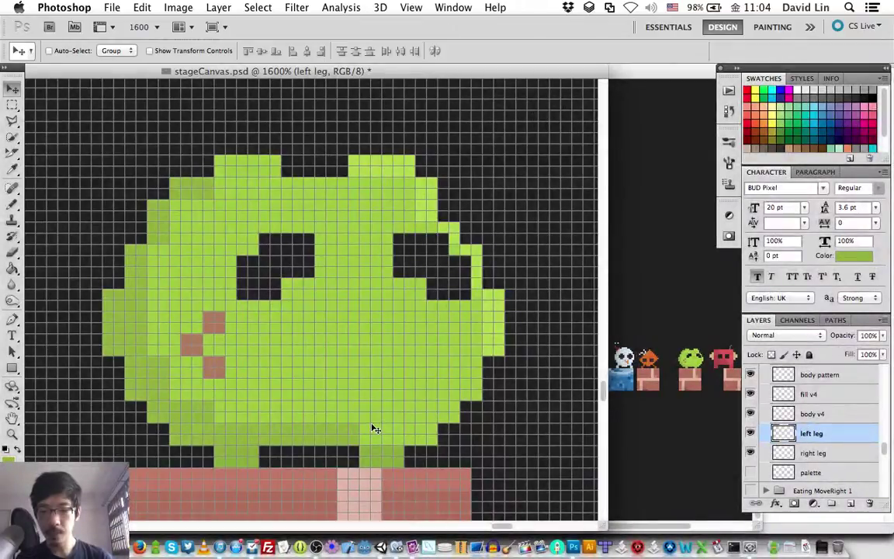
{"action": "key", "text": "Left"}
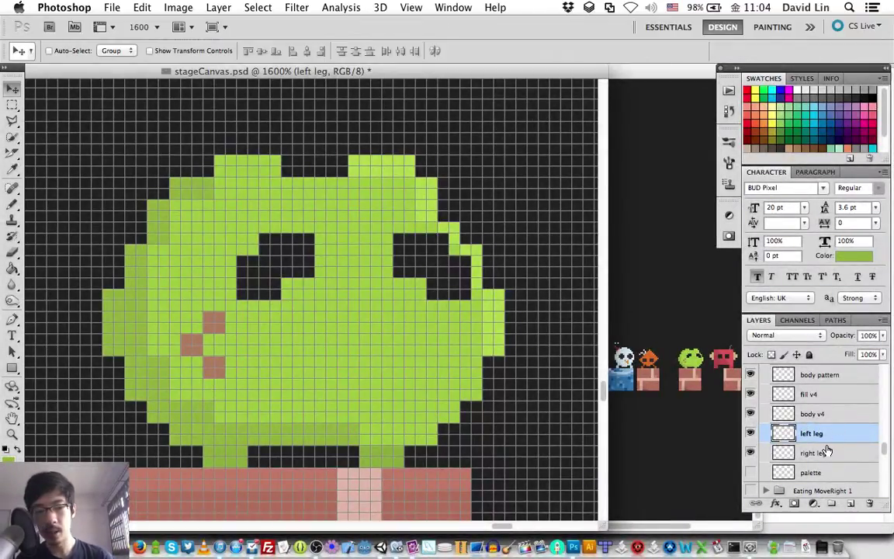
{"action": "left_click", "coordinate": [828, 452]}
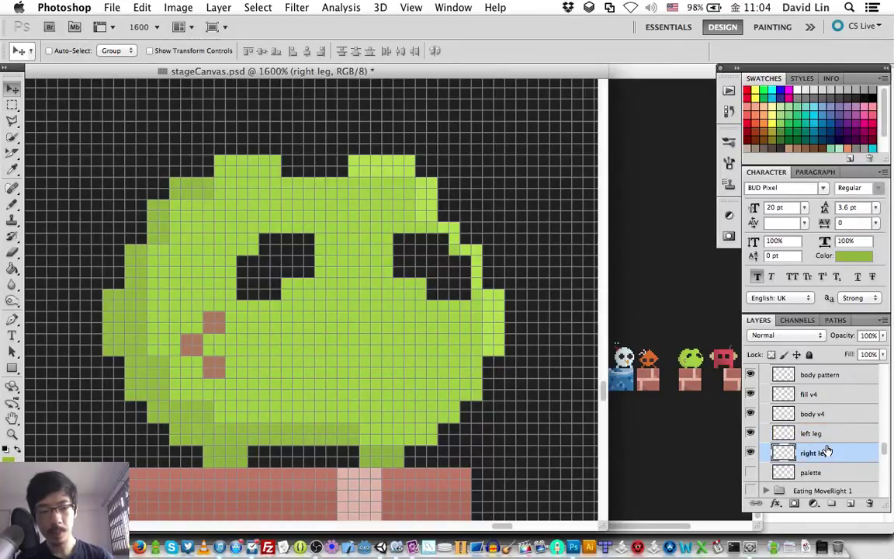
Step: Shift the right leg one pixel right and sample the green body colour for the Pencil
{"action": "key", "text": "Right"}
{"action": "scroll", "coordinate": [815, 423], "scroll_direction": "up", "scroll_amount": 3}
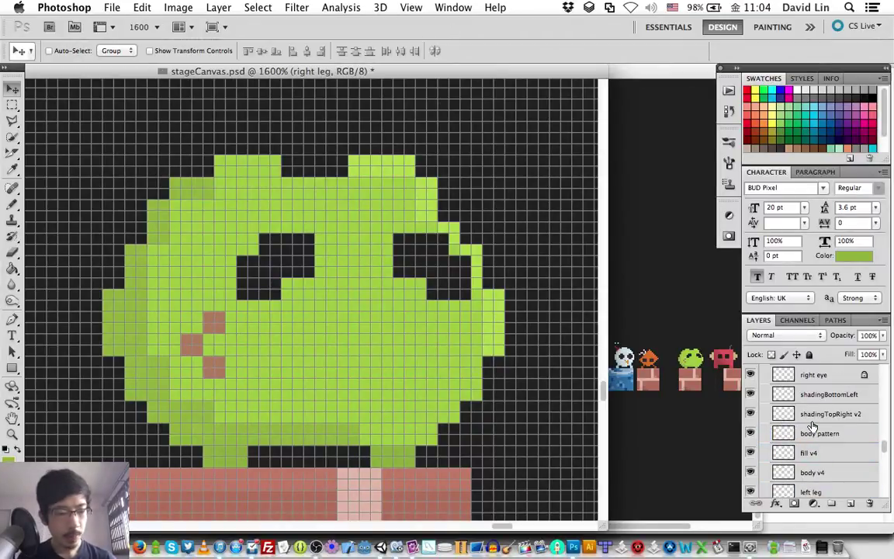
{"action": "left_click", "coordinate": [844, 397]}
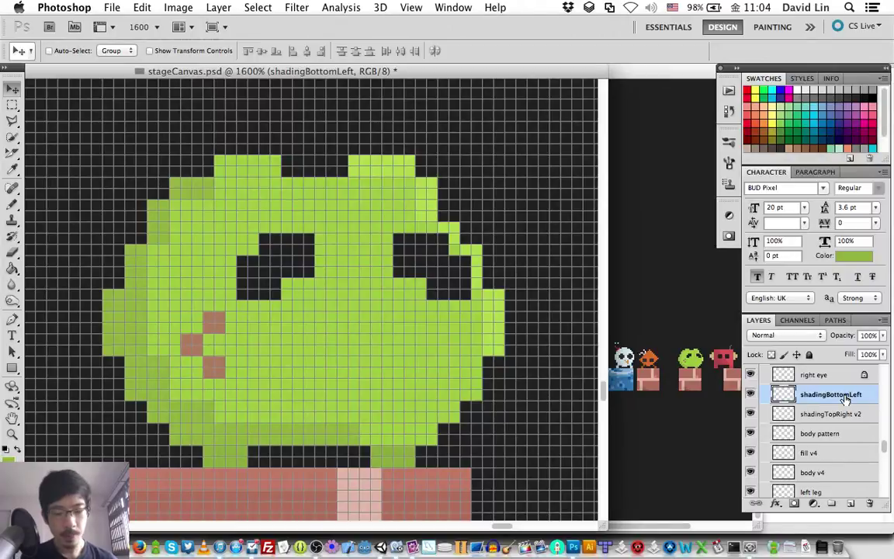
{"action": "key", "text": "i"}
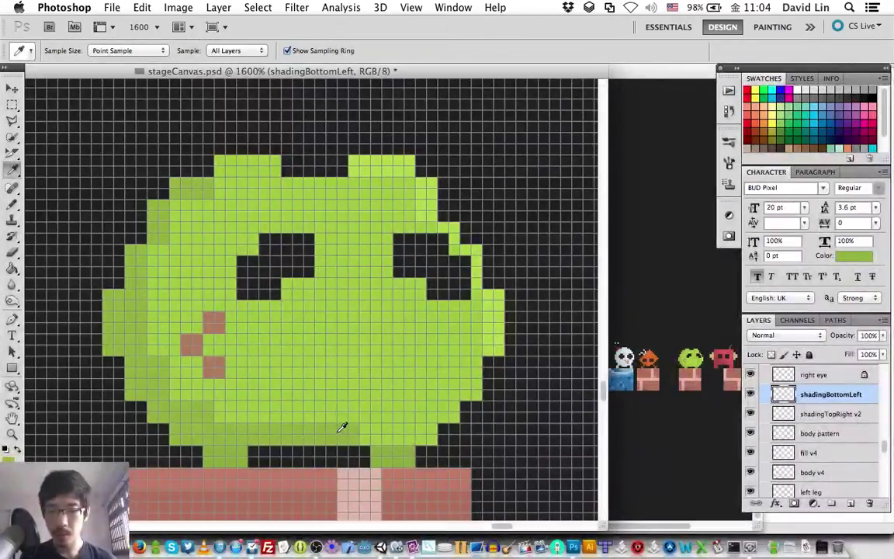
{"action": "left_click", "coordinate": [308, 384]}
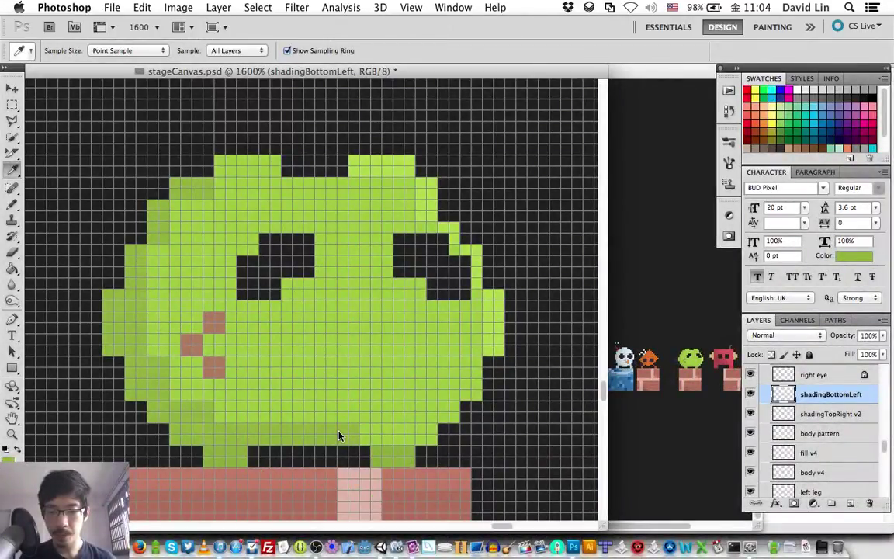
{"action": "key", "text": "b"}
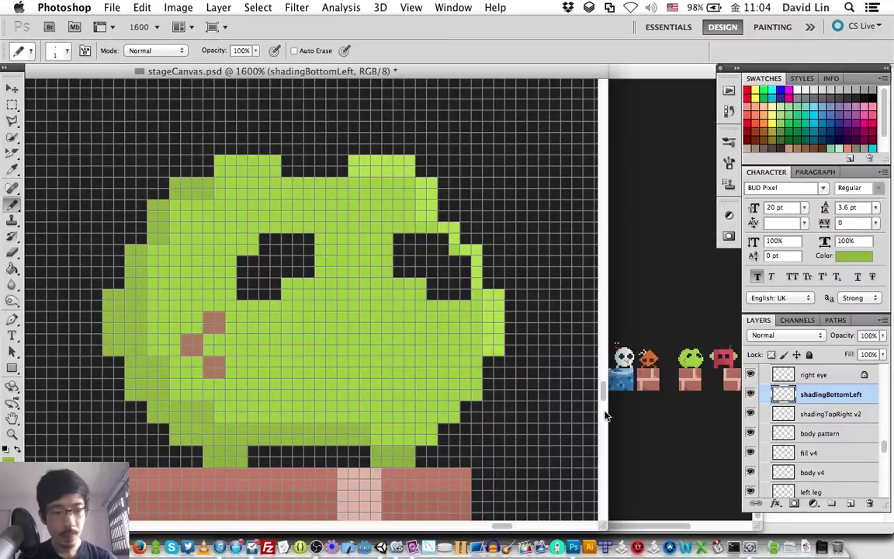
Step: Move the left eye, right eye and body pattern layers two pixels left, then collapse the group
{"action": "scroll", "coordinate": [823, 415], "scroll_direction": "up", "scroll_amount": 3}
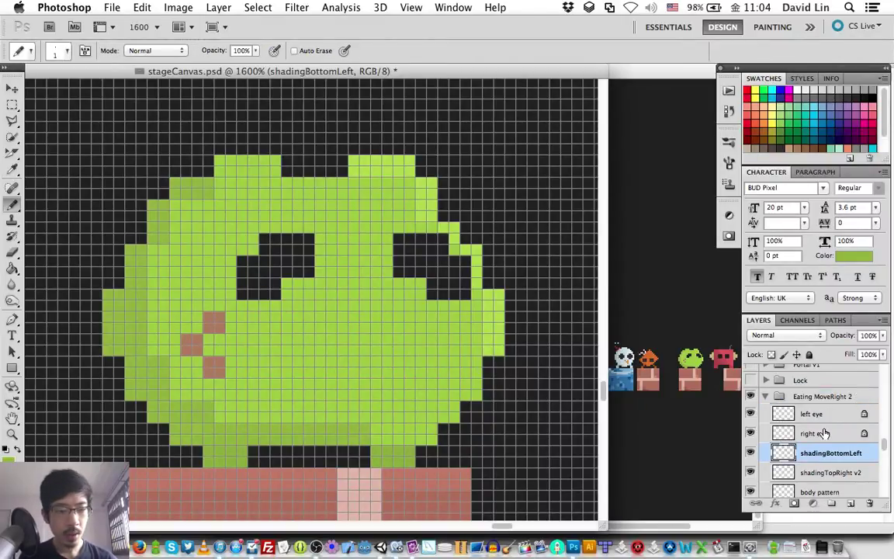
{"action": "key", "text": "alt+bracketright"}
{"action": "key", "text": "alt+bracketright"}
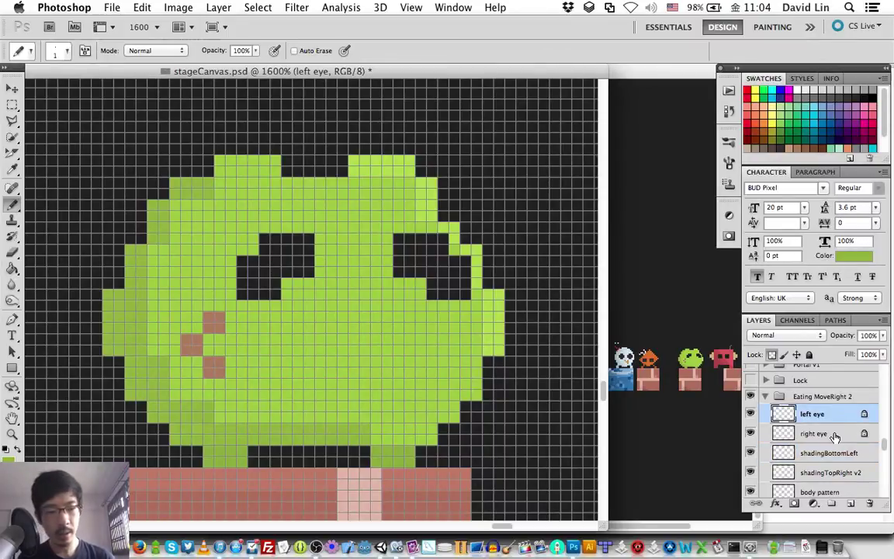
{"action": "left_click", "coordinate": [835, 435]}
{"action": "scroll", "coordinate": [835, 436], "scroll_direction": "down", "scroll_amount": 3}
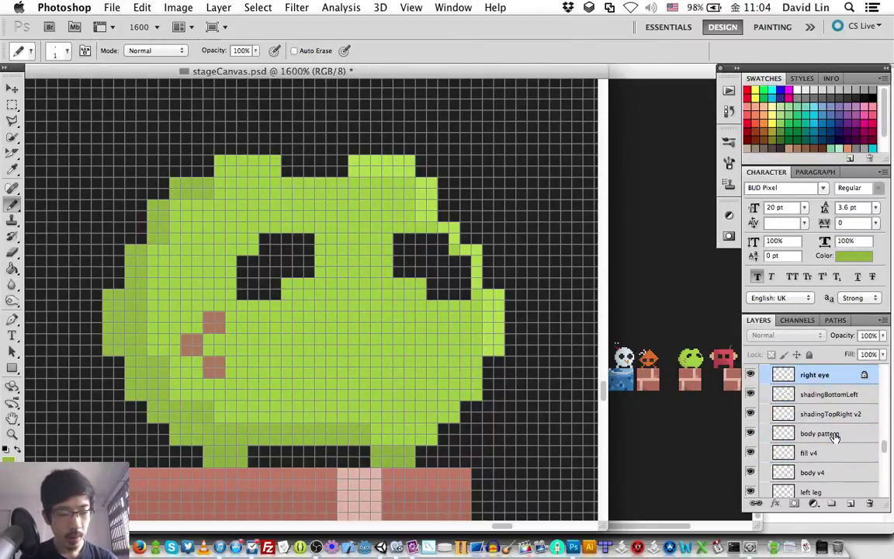
{"action": "scroll", "coordinate": [835, 434], "scroll_direction": "down", "scroll_amount": 3}
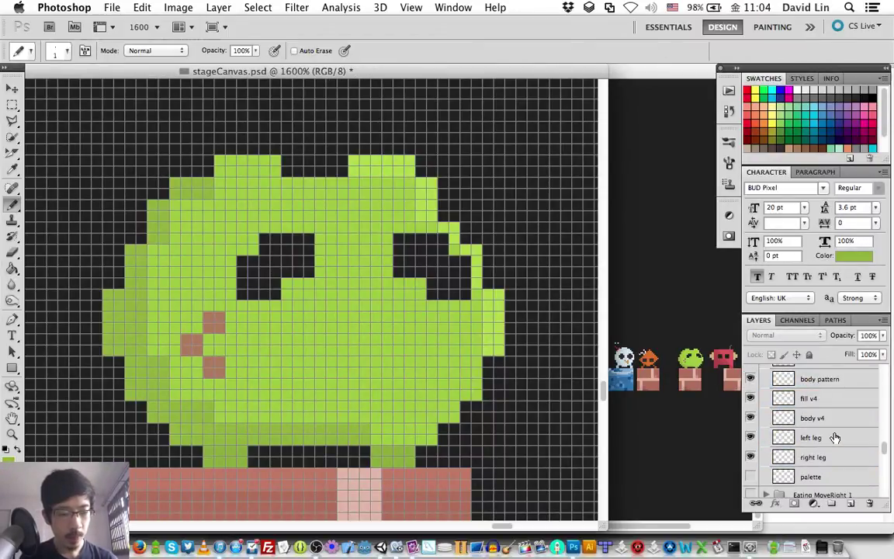
{"action": "left_click", "coordinate": [846, 378]}
{"action": "key", "text": "v"}
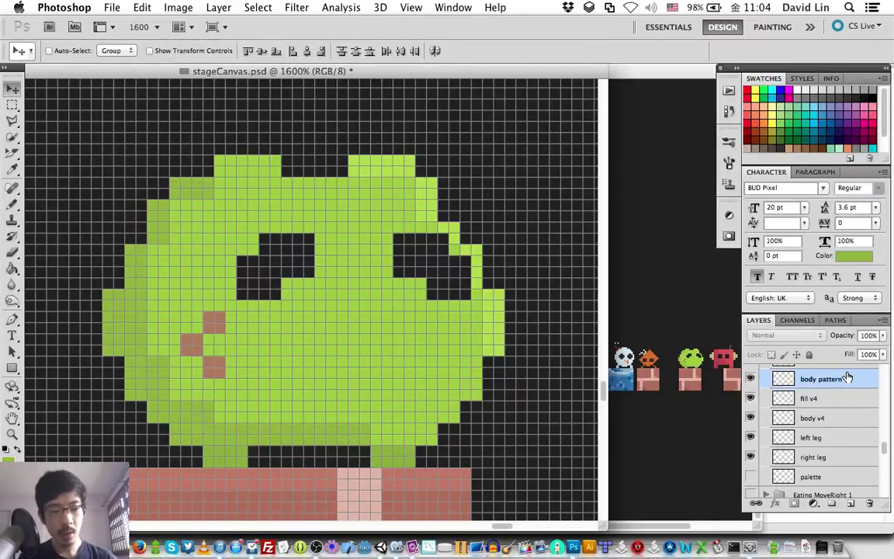
{"action": "scroll", "coordinate": [824, 421], "scroll_direction": "up", "scroll_amount": 2}
{"action": "scroll", "coordinate": [830, 422], "scroll_direction": "up", "scroll_amount": 3}
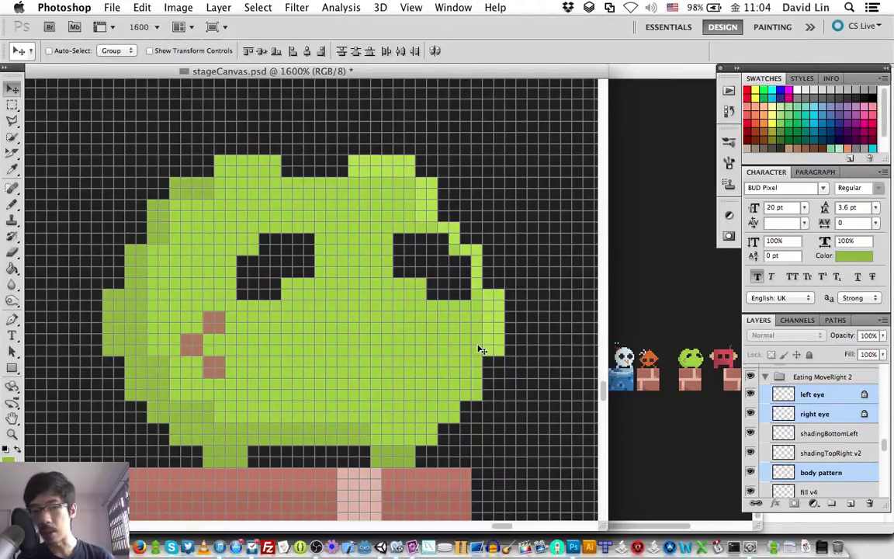
{"action": "key", "text": "Left"}
{"action": "key", "text": "Left"}
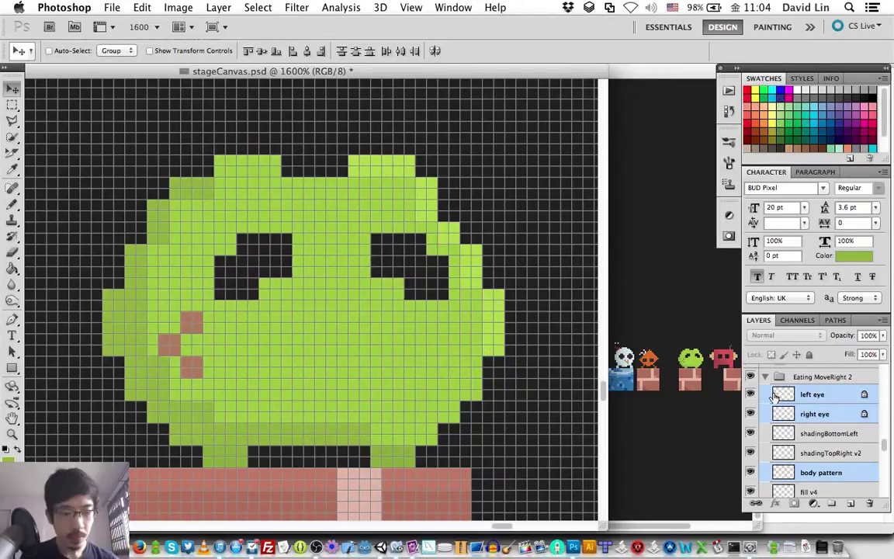
{"action": "left_click", "coordinate": [765, 378]}
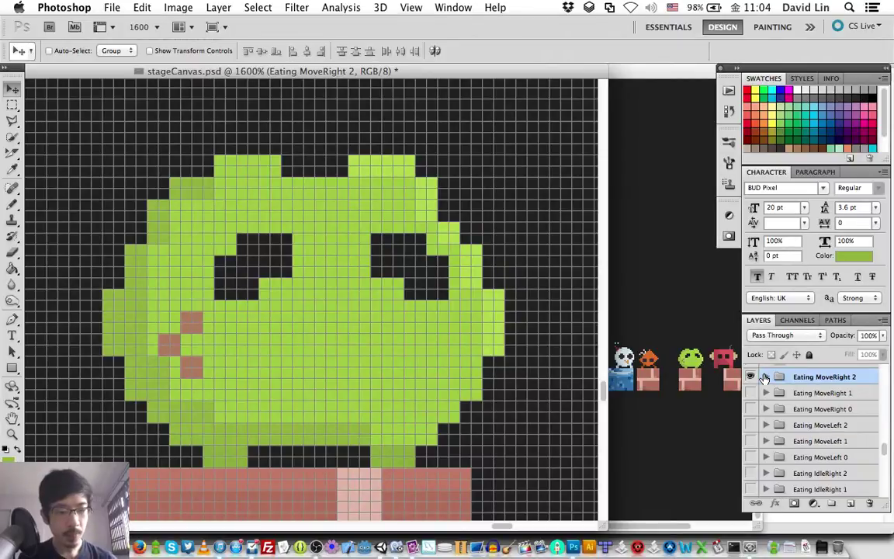
Step: Toggle Eating MoveRight 2 and Eating MoveLeft 2 on and off to compare the two frames
{"action": "left_click", "coordinate": [751, 426]}
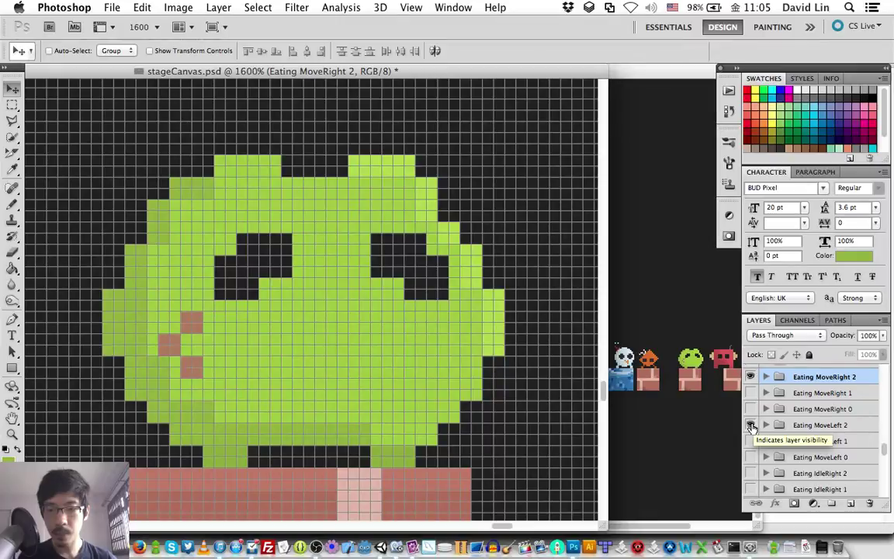
{"action": "left_click", "coordinate": [752, 377]}
{"action": "left_click", "coordinate": [751, 377]}
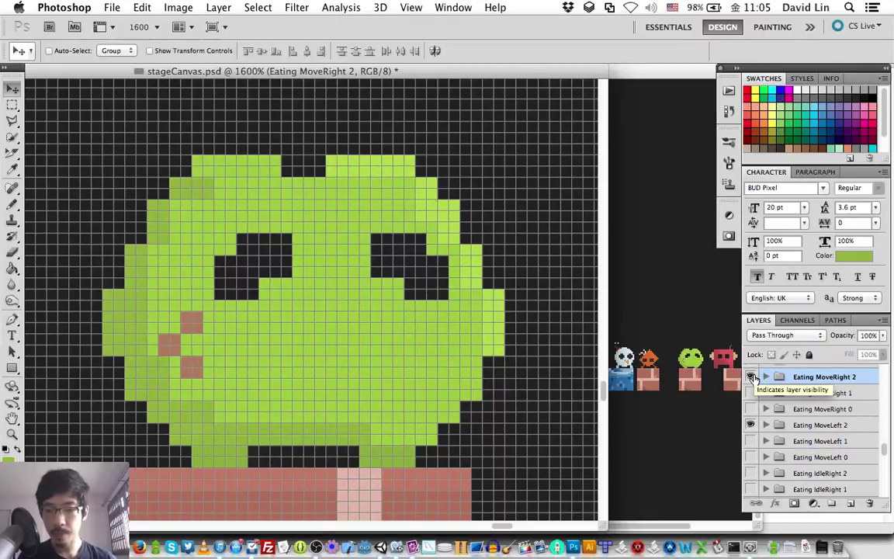
{"action": "left_click", "coordinate": [753, 378]}
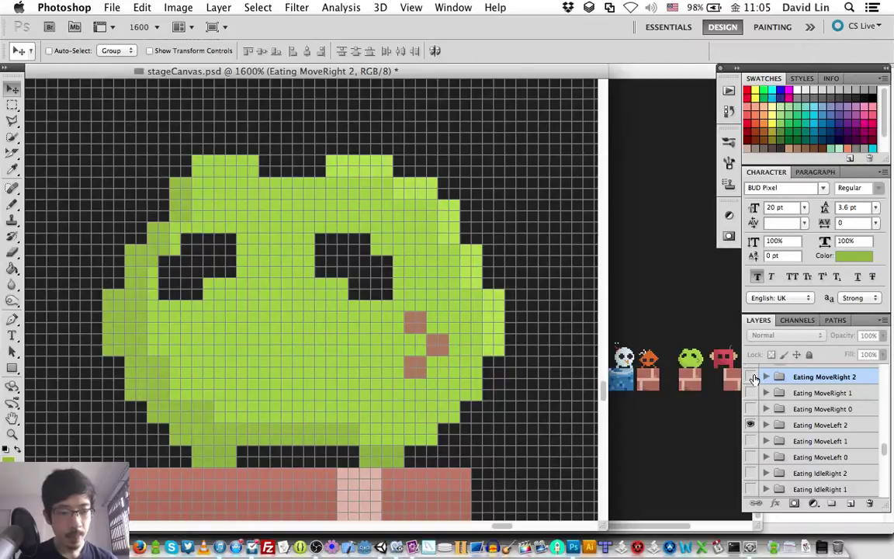
{"action": "left_click", "coordinate": [754, 378]}
{"action": "left_click", "coordinate": [752, 424]}
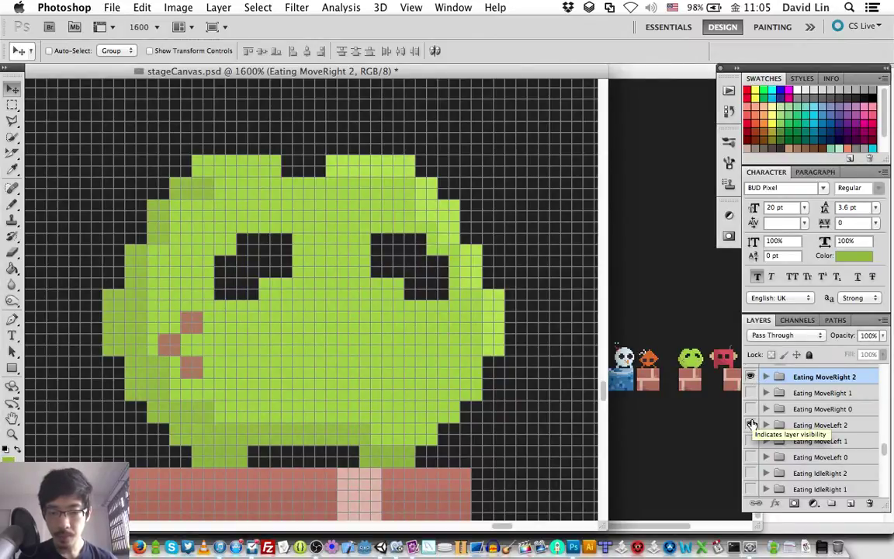
{"action": "left_click", "coordinate": [752, 425]}
{"action": "left_click", "coordinate": [751, 377]}
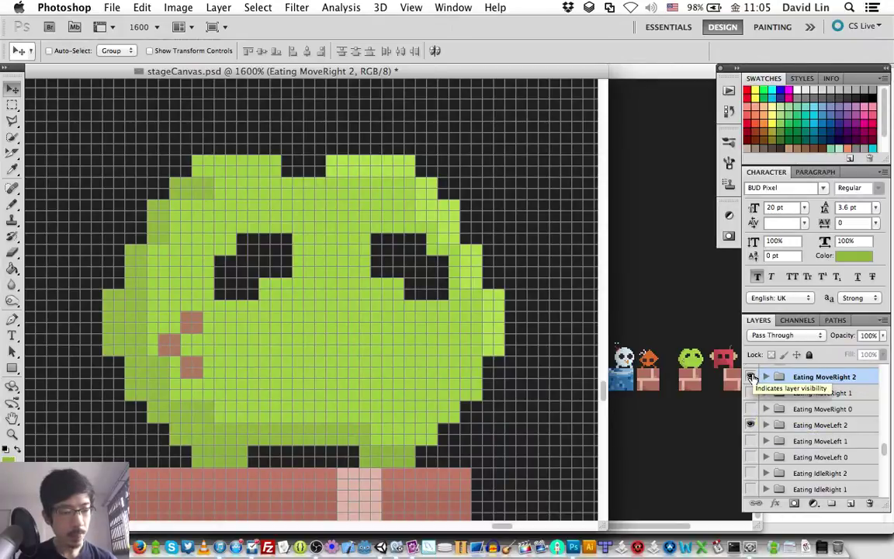
{"action": "left_click", "coordinate": [752, 376]}
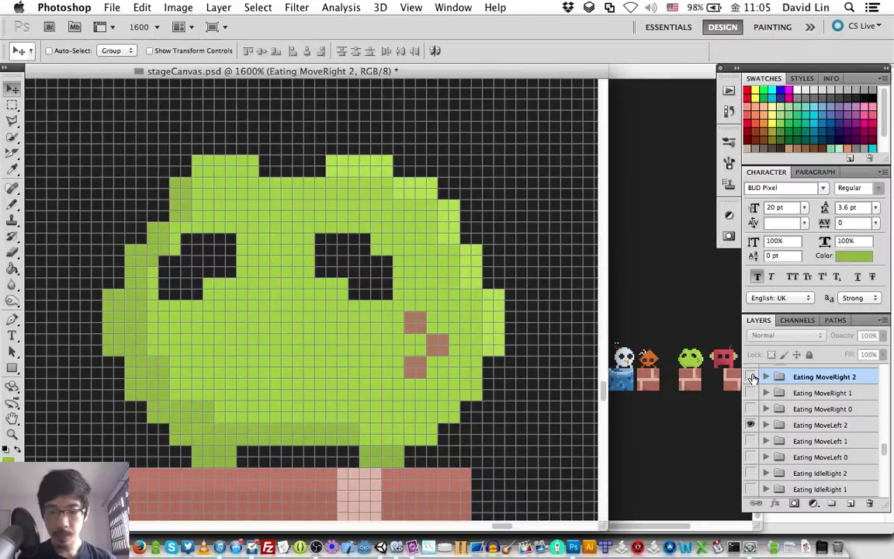
{"action": "left_click", "coordinate": [752, 377]}
{"action": "left_click", "coordinate": [751, 424]}
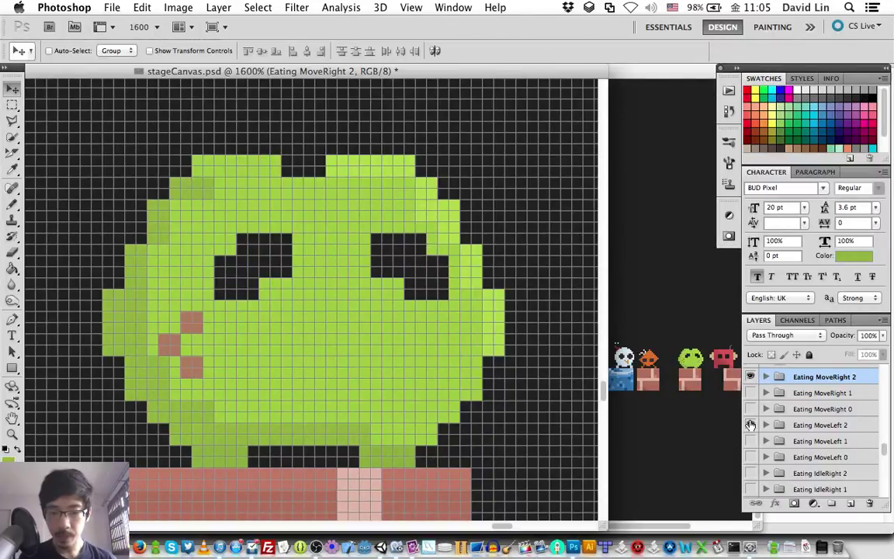
{"action": "left_click", "coordinate": [750, 425]}
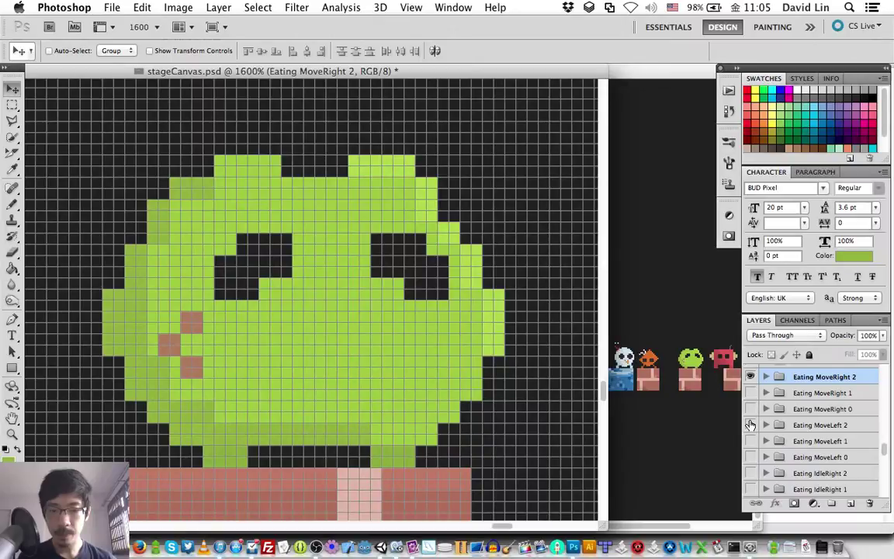
{"action": "left_click", "coordinate": [750, 425]}
{"action": "left_click", "coordinate": [750, 424]}
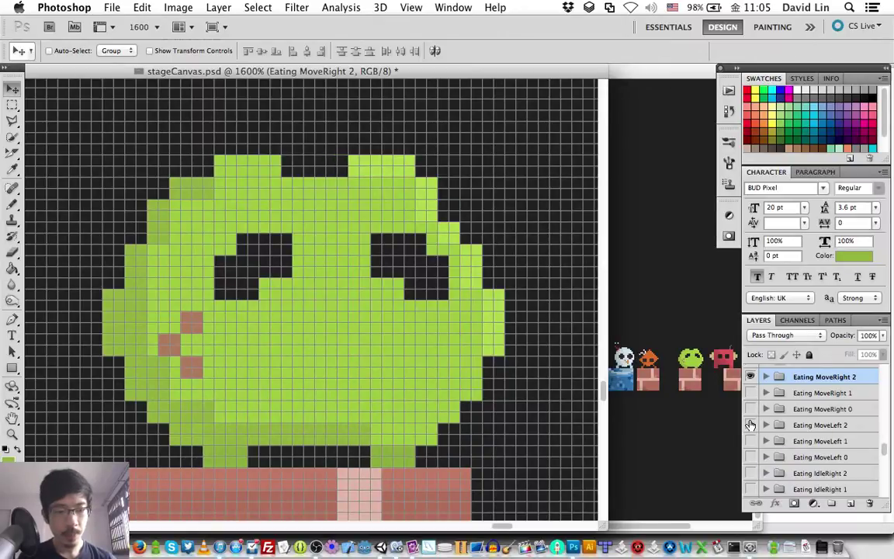
Step: Save, then flip through Eating MoveRight 0, 1 and 2, ending with MoveRight 0 visible
{"action": "key", "text": "super+s"}
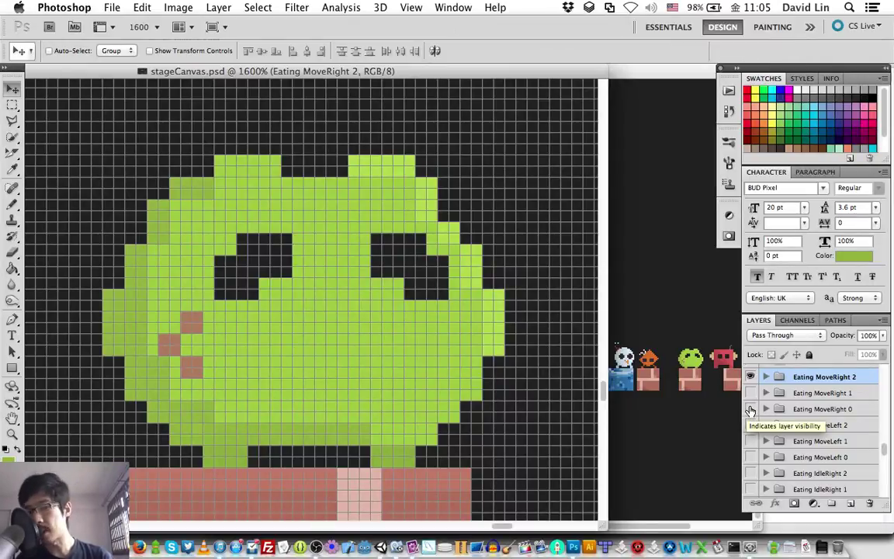
{"action": "left_click", "coordinate": [750, 409]}
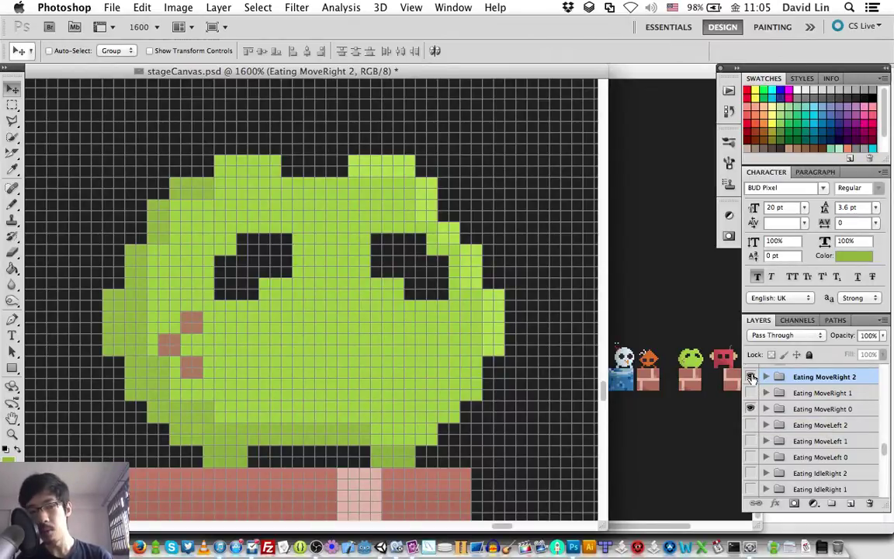
{"action": "left_click", "coordinate": [751, 378]}
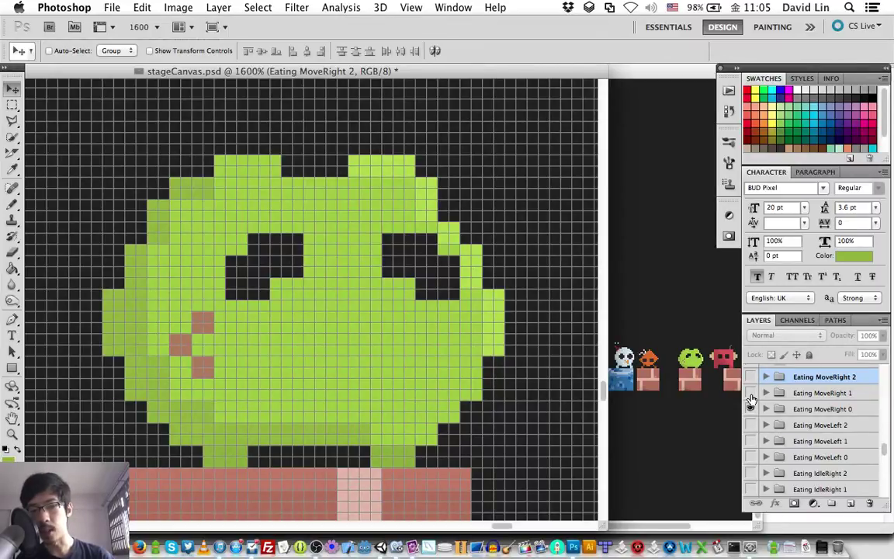
{"action": "left_click", "coordinate": [750, 395]}
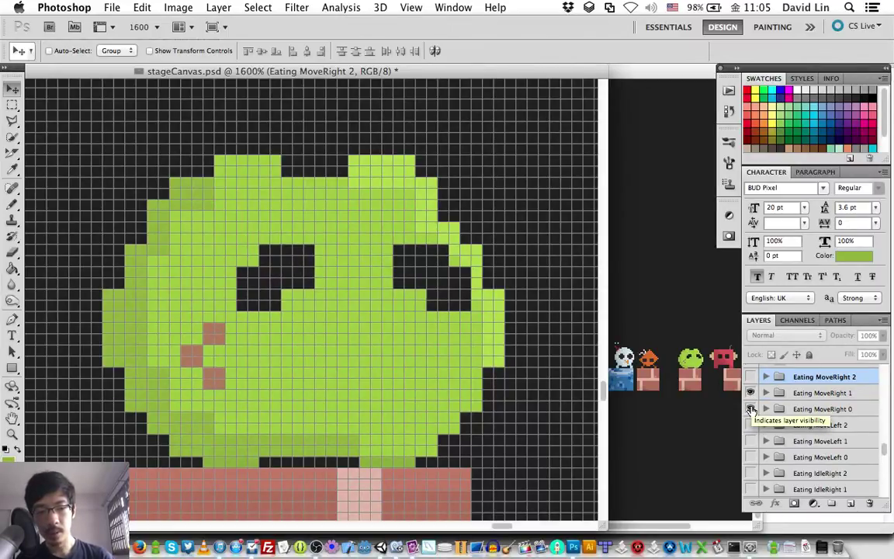
{"action": "left_click", "coordinate": [751, 393]}
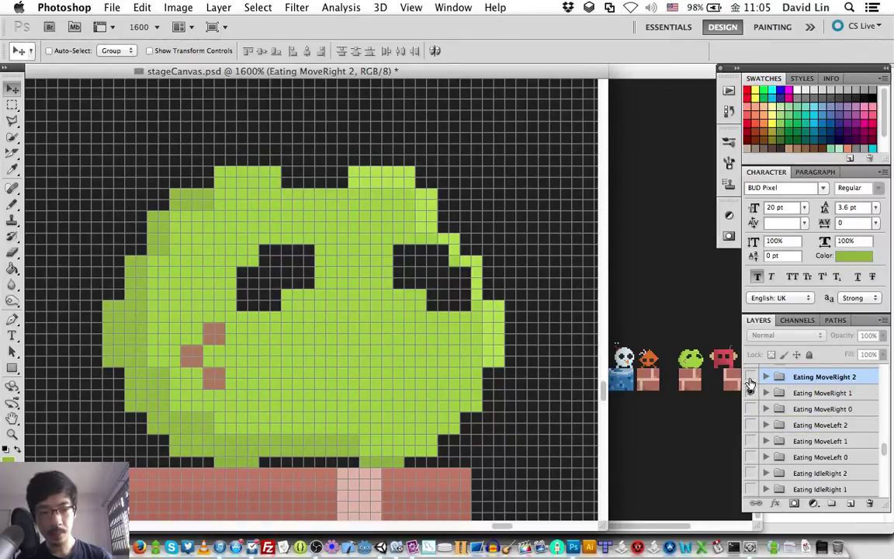
{"action": "left_click", "coordinate": [750, 389]}
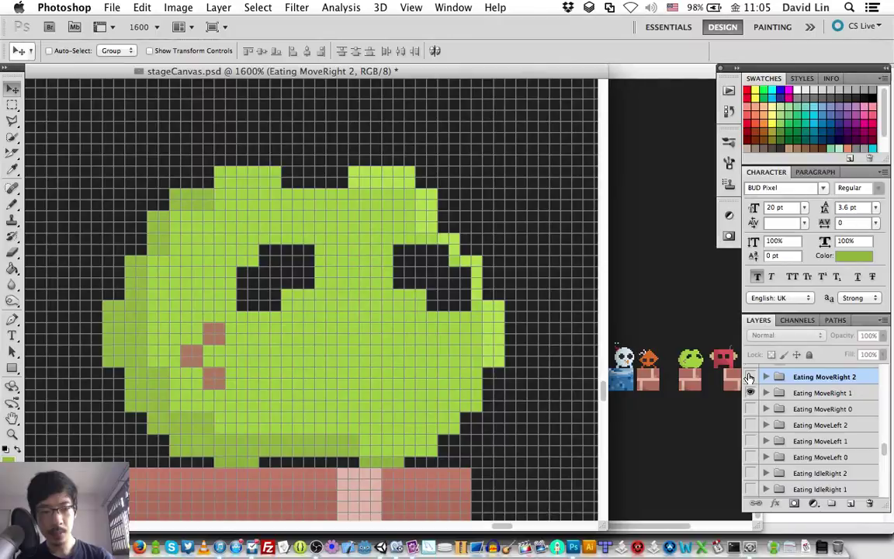
{"action": "left_click", "coordinate": [750, 377]}
{"action": "left_click", "coordinate": [751, 393]}
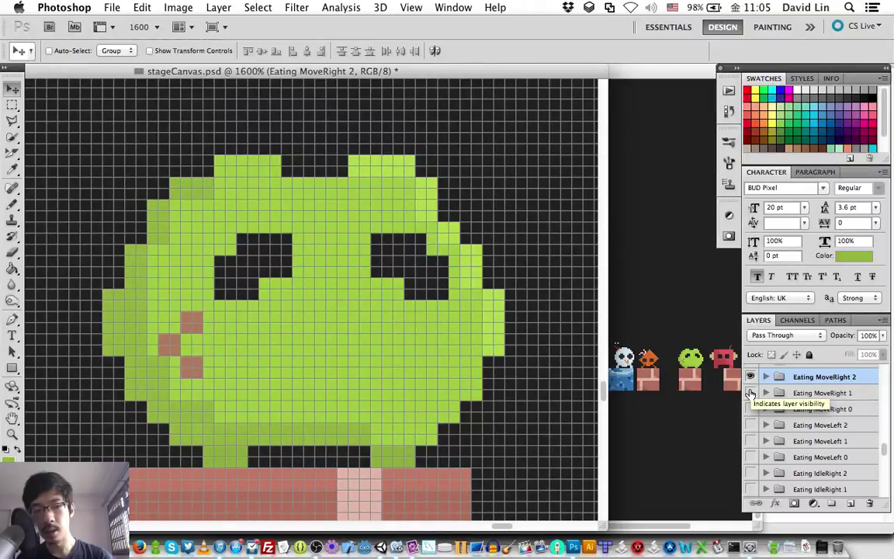
{"action": "left_click", "coordinate": [751, 393], "text": "alt"}
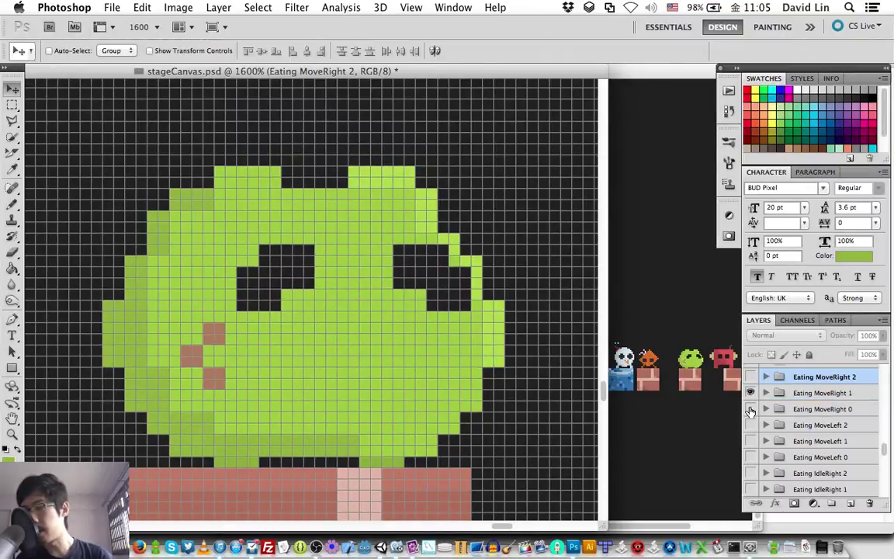
{"action": "left_click", "coordinate": [751, 409]}
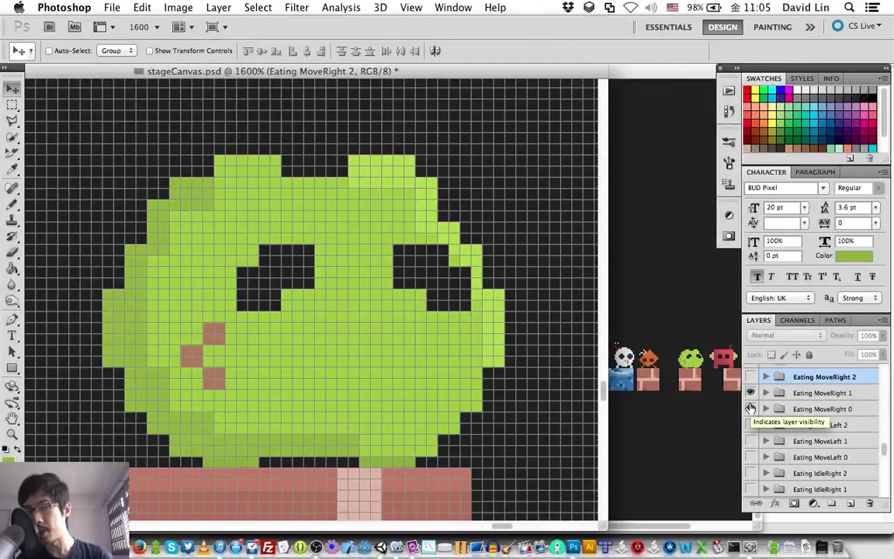
{"action": "left_click", "coordinate": [751, 409], "text": "alt"}
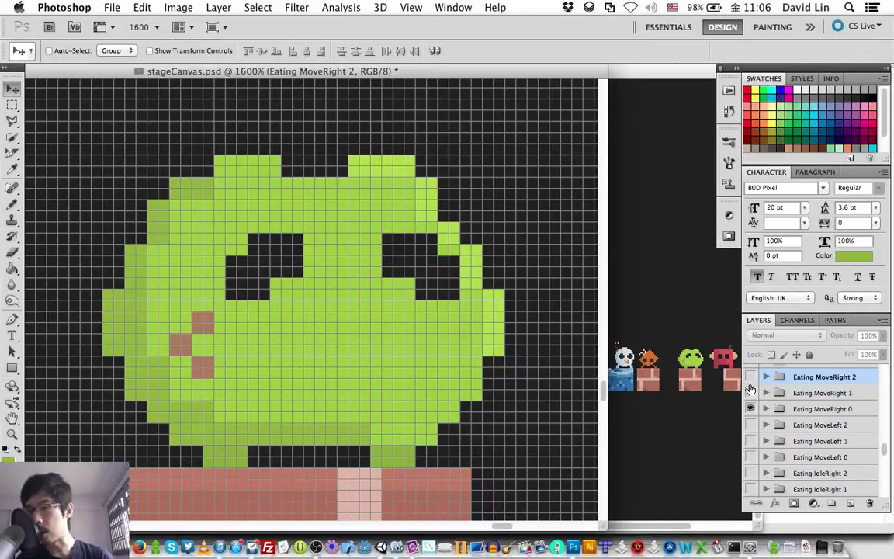
Step: Save stageCanvas.psd with Cmd+S, then switch over to the OBS window
{"action": "key", "text": "super+s"}
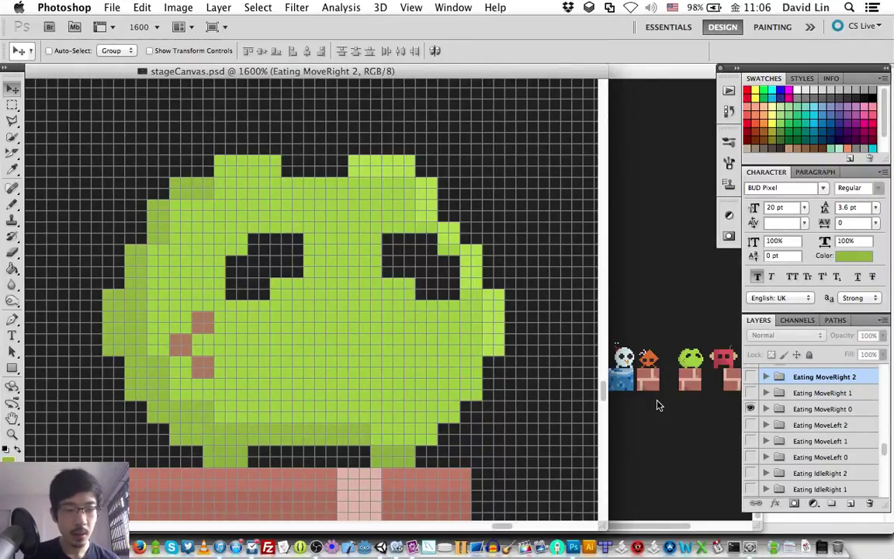
{"action": "key", "text": "super+Tab"}
{"action": "key", "text": "super+Tab"}
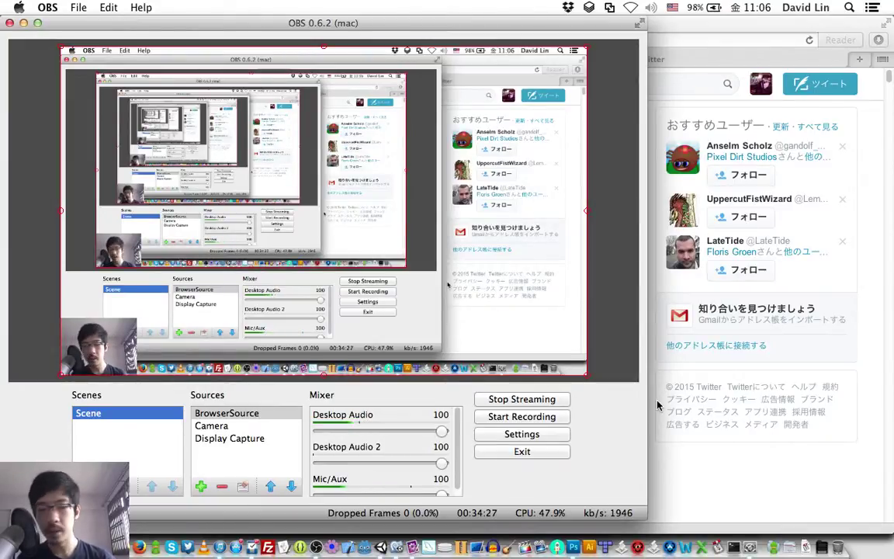
Step: Cycle between Photoshop and Safari, leaving Safari's Twitter feed in front
{"action": "key", "text": "super+Tab"}
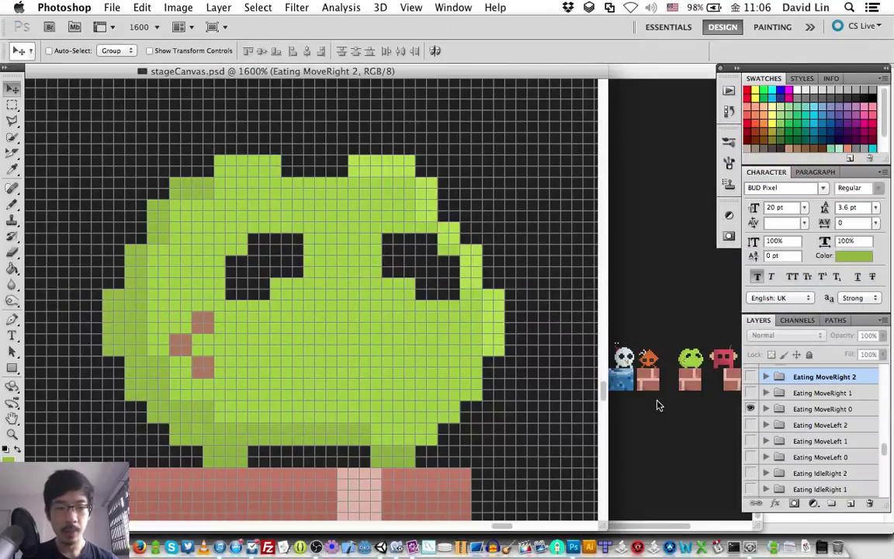
{"action": "key", "text": "super+Tab"}
{"action": "key", "text": "super+Tab"}
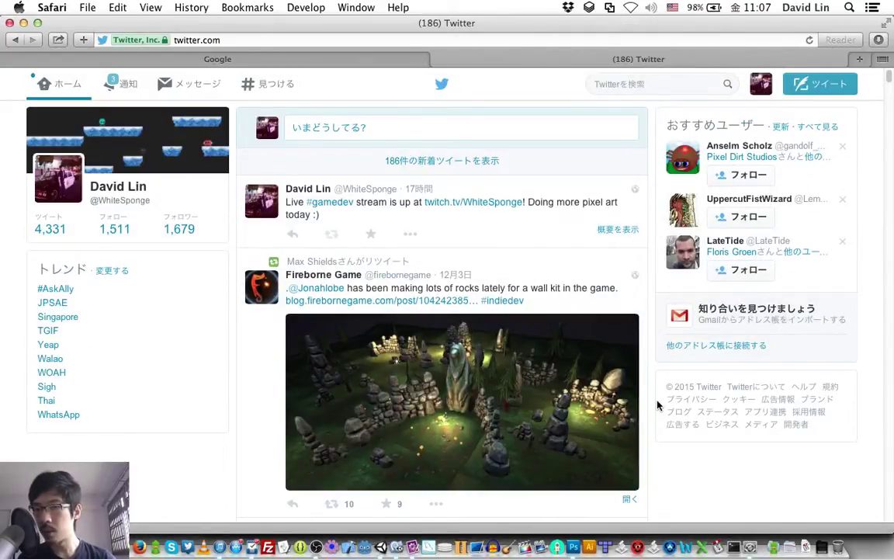
Step: Back in Photoshop, hide Eating MoveRight 0, then show and select the Eating IdleLeft 0 group
{"action": "key", "text": "super+Tab"}
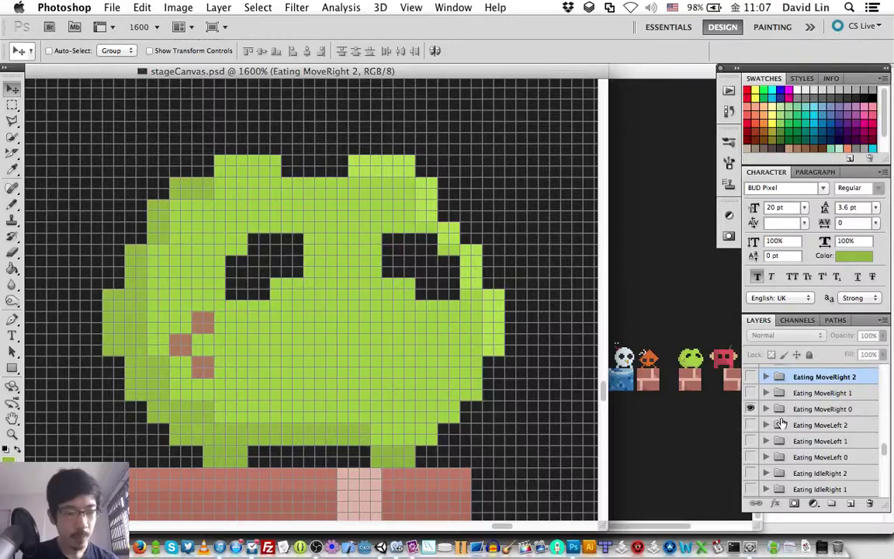
{"action": "left_click", "coordinate": [752, 409]}
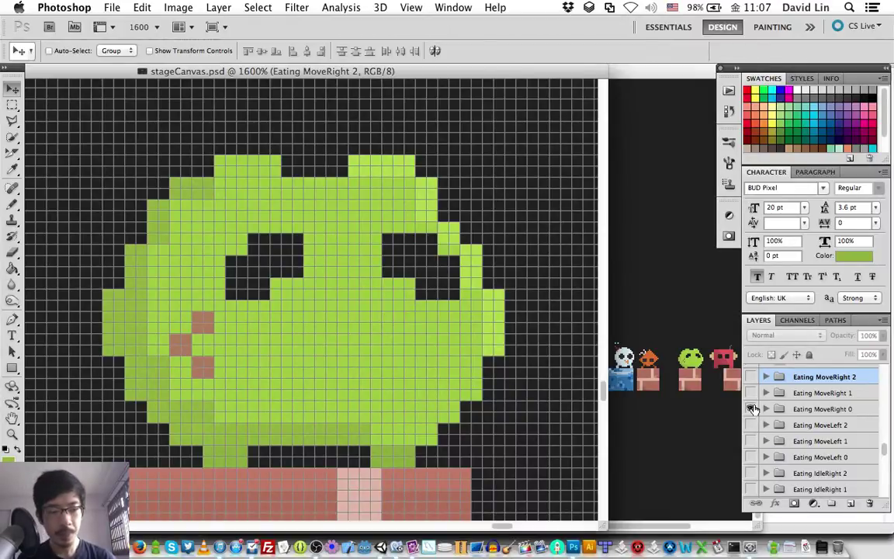
{"action": "left_click", "coordinate": [752, 409]}
{"action": "scroll", "coordinate": [795, 446], "scroll_direction": "down", "scroll_amount": 3}
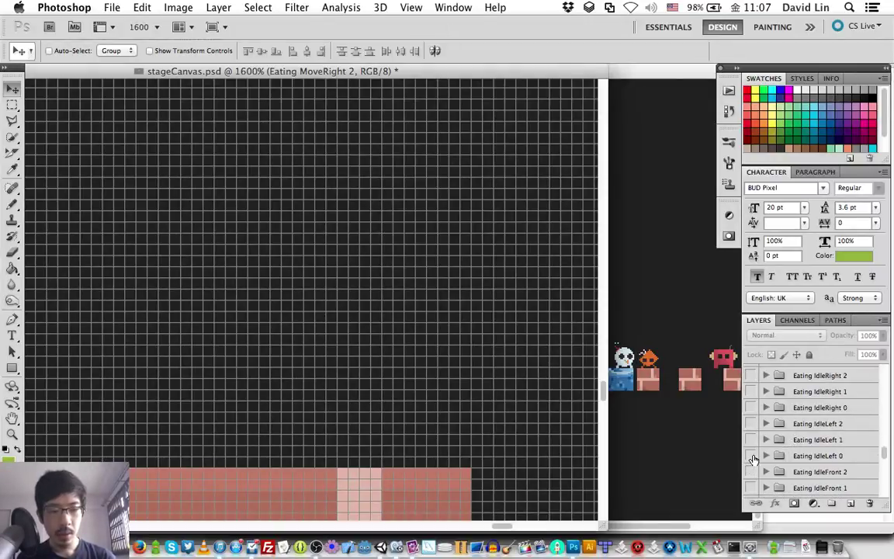
{"action": "left_click", "coordinate": [751, 457]}
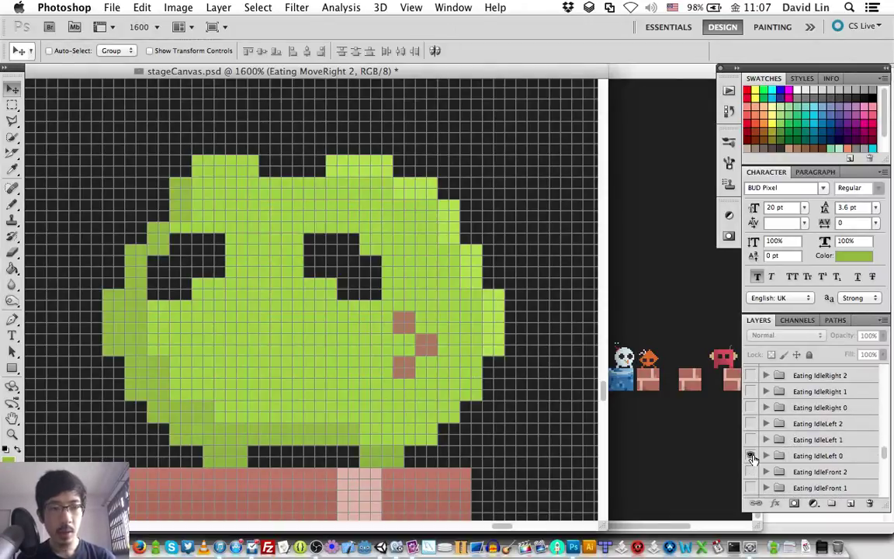
{"action": "left_click", "coordinate": [795, 457]}
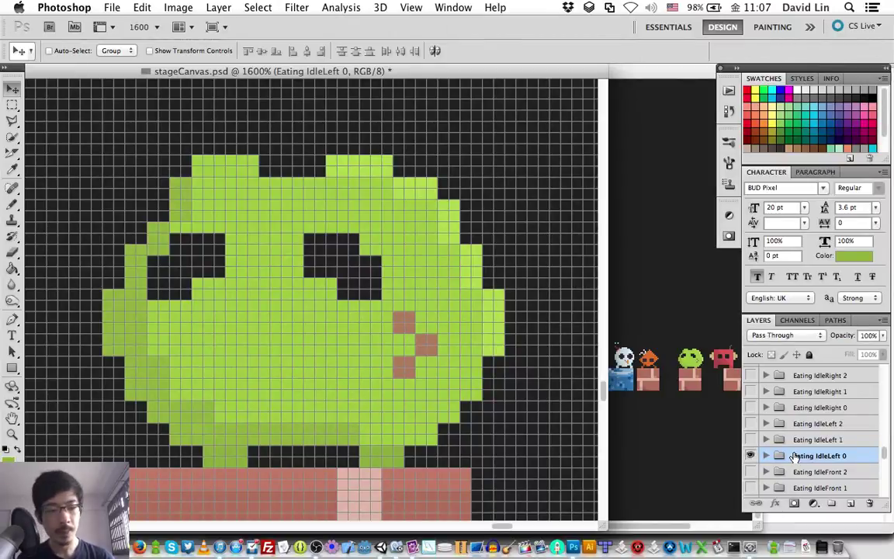
Step: Duplicate the Eating IdleLeft 0 group, naming the copy Eating StunnedLeft 0 instead of the default copy name
{"action": "right_click", "coordinate": [795, 458]}
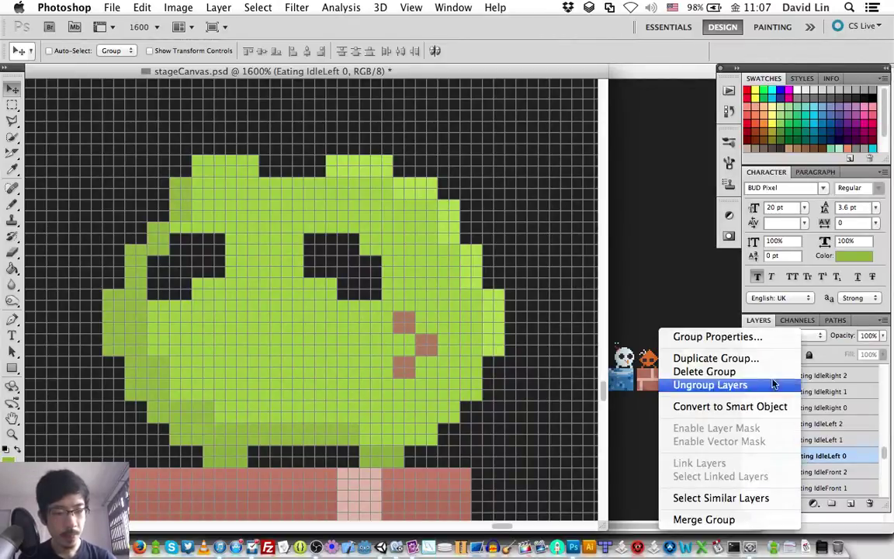
{"action": "left_click", "coordinate": [754, 359]}
{"action": "key", "text": "Right"}
{"action": "key", "text": "BackSpace"}
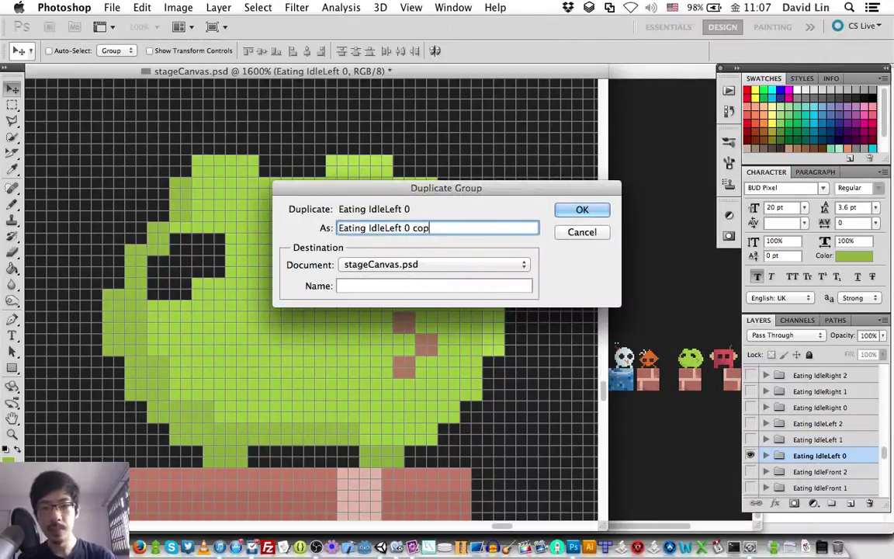
{"action": "key", "text": "BackSpace"}
{"action": "key", "text": "BackSpace"}
{"action": "key", "text": "BackSpace"}
{"action": "key", "text": "BackSpace"}
{"action": "key", "text": "Left"}
{"action": "key", "text": "Left"}
{"action": "key", "text": "Left"}
{"action": "key", "text": "Left"}
{"action": "key", "text": "Left"}
{"action": "key", "text": "Left"}
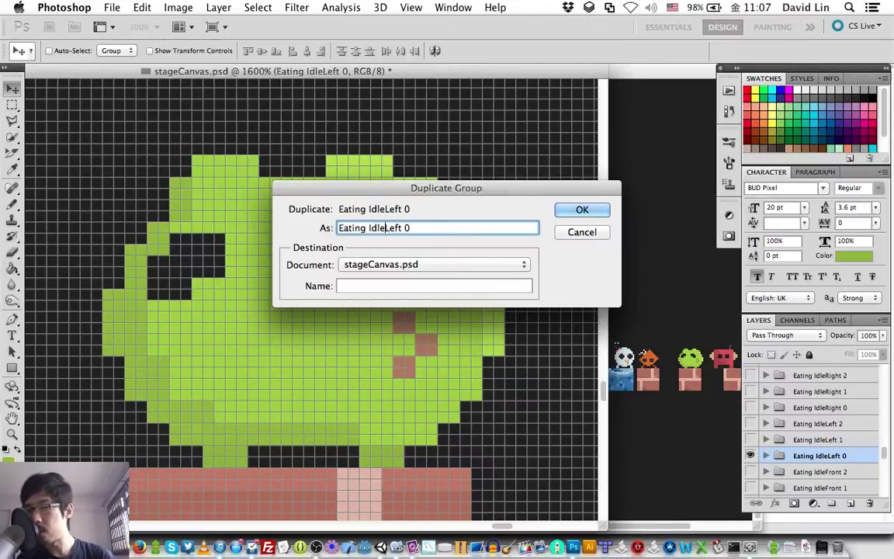
{"action": "key", "text": "BackSpace"}
{"action": "key", "text": "BackSpace"}
{"action": "key", "text": "BackSpace"}
{"action": "key", "text": "BackSpace"}
{"action": "type", "text": "Stun"}
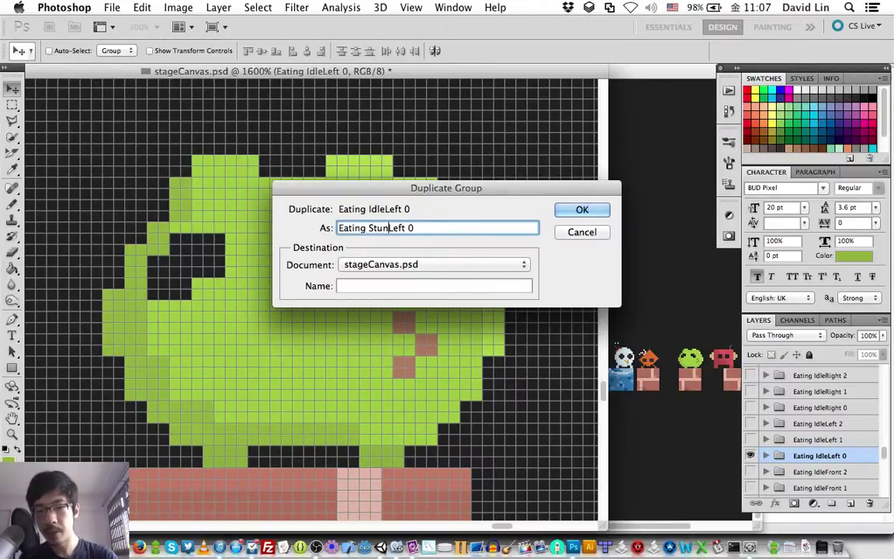
{"action": "type", "text": "ned"}
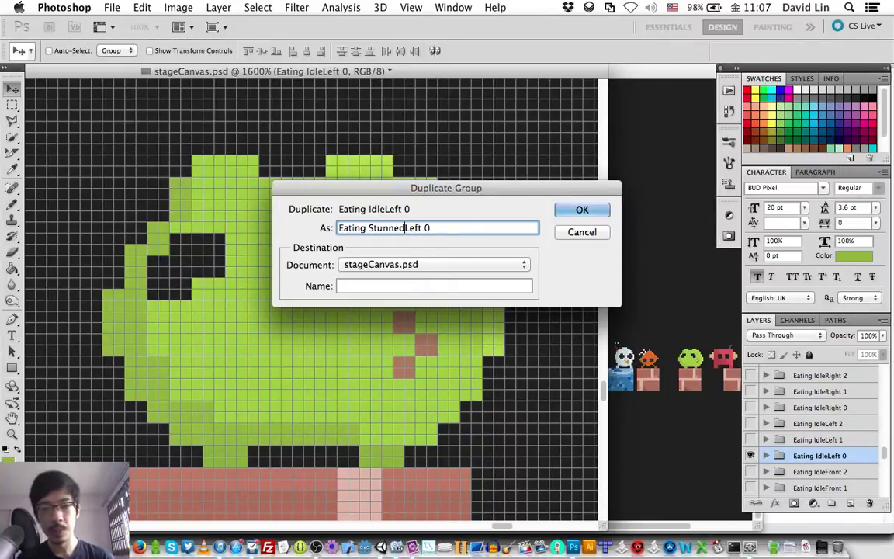
{"action": "key", "text": "Escape"}
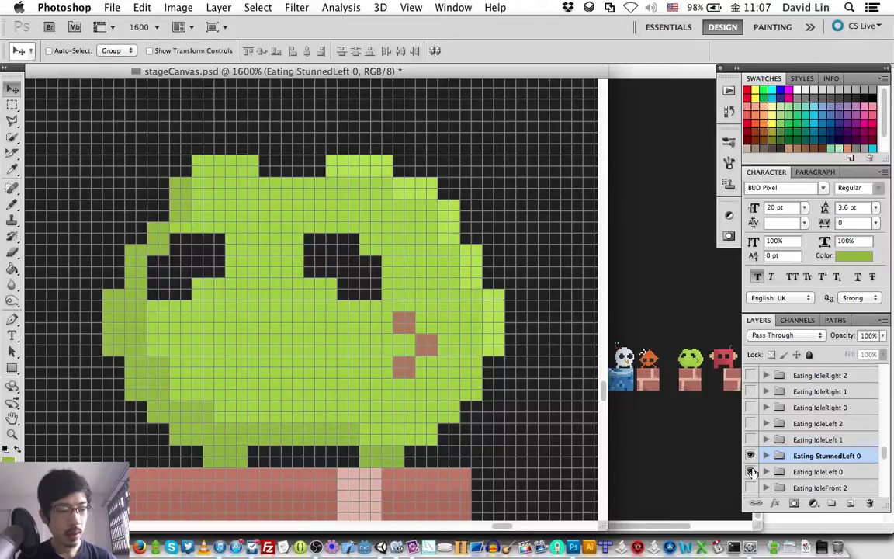
Step: Move the Eating StunnedLeft 0 group up the layer stack, above Eating MoveLeft 2 and the MoveRight frames
{"action": "left_click_drag", "start_coordinate": [784, 457], "coordinate": [788, 400]}
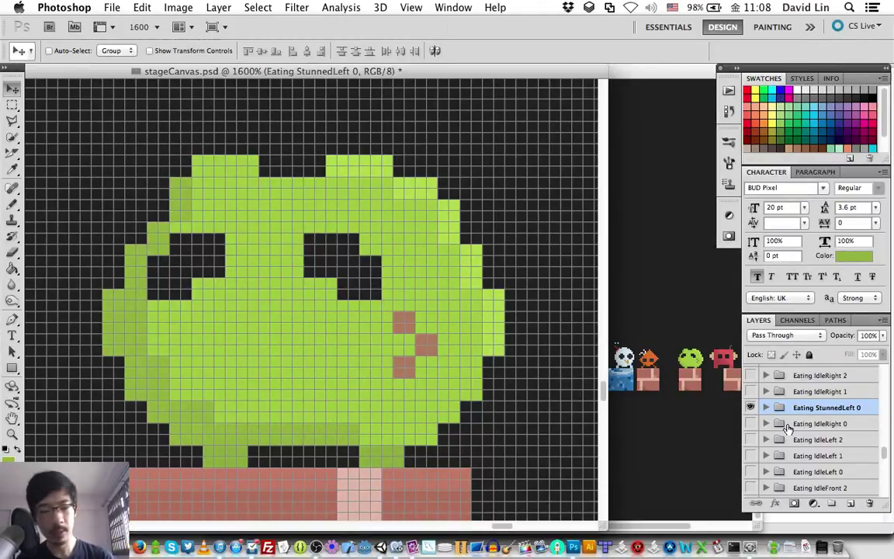
{"action": "key", "text": "super+bracketright"}
{"action": "key", "text": "super+bracketright"}
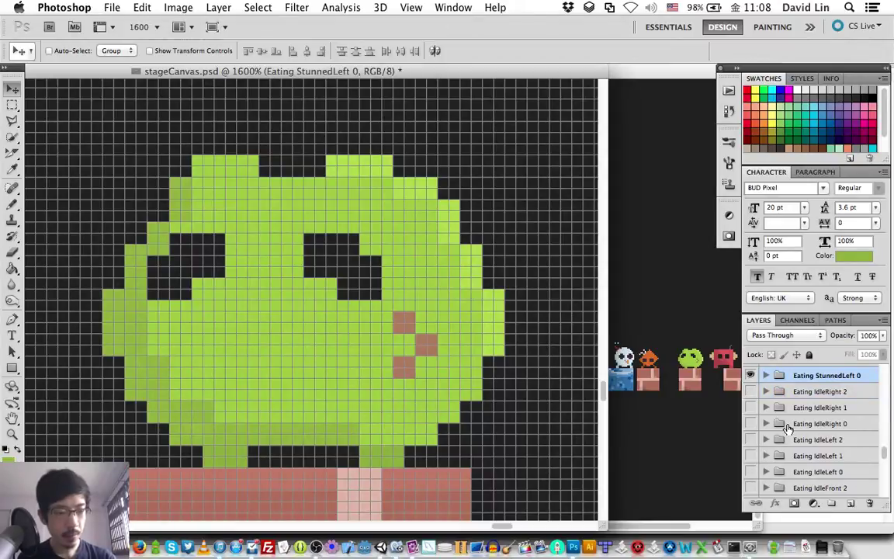
{"action": "key", "text": "super+bracketright"}
{"action": "key", "text": "super+bracketright"}
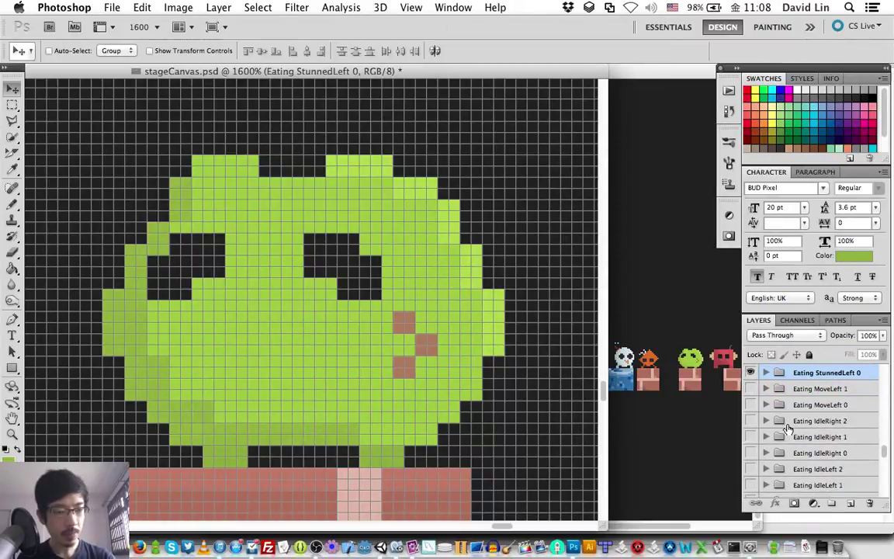
{"action": "key", "text": "super+bracketright"}
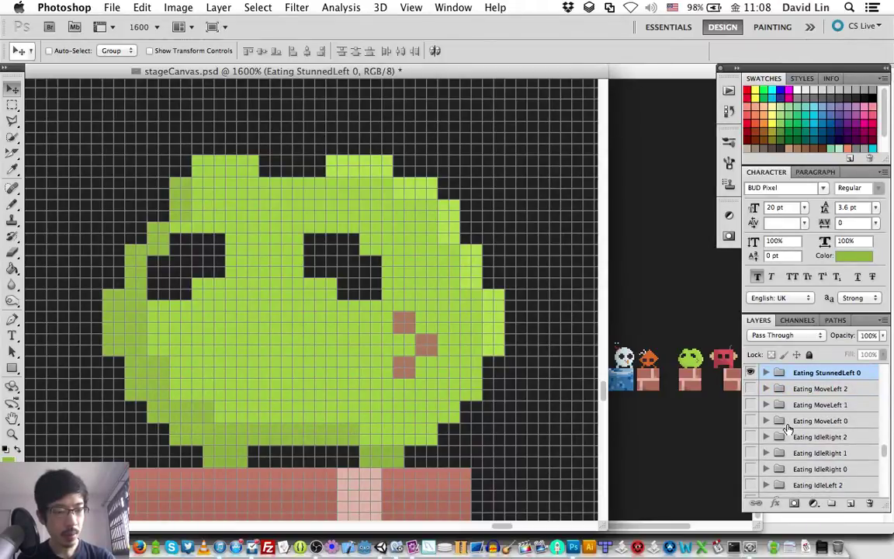
{"action": "key", "text": "super+bracketright"}
{"action": "key", "text": "super+bracketright"}
{"action": "key", "text": "super+bracketright"}
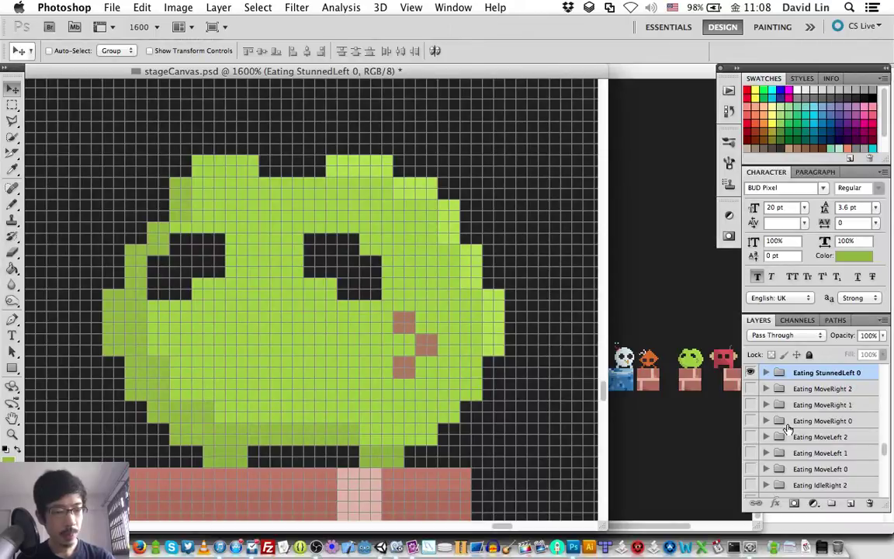
{"action": "key", "text": "super+bracketright"}
{"action": "key", "text": "super+bracketright"}
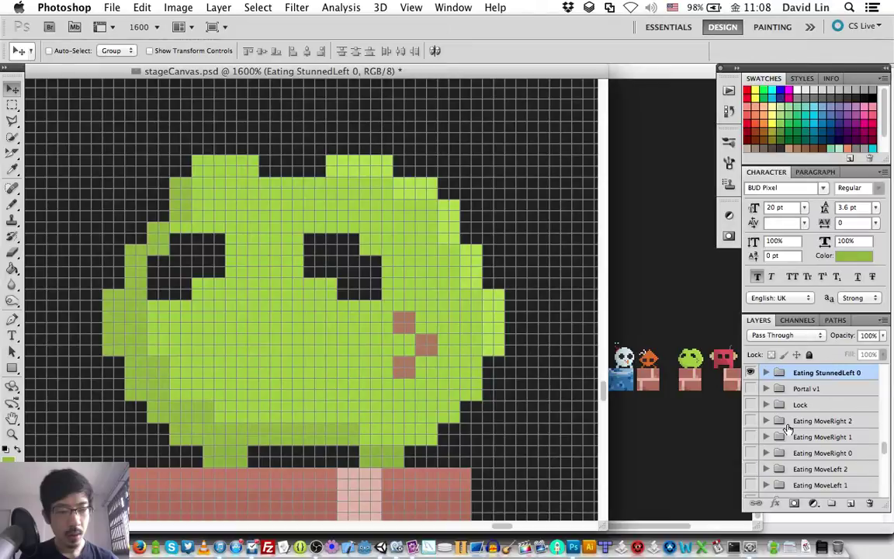
Step: Expand the Eating StunnedLeft 0 group and select its left eye layer
{"action": "scroll", "coordinate": [757, 421], "scroll_direction": "down", "scroll_amount": 3}
{"action": "scroll", "coordinate": [756, 422], "scroll_direction": "down", "scroll_amount": 3}
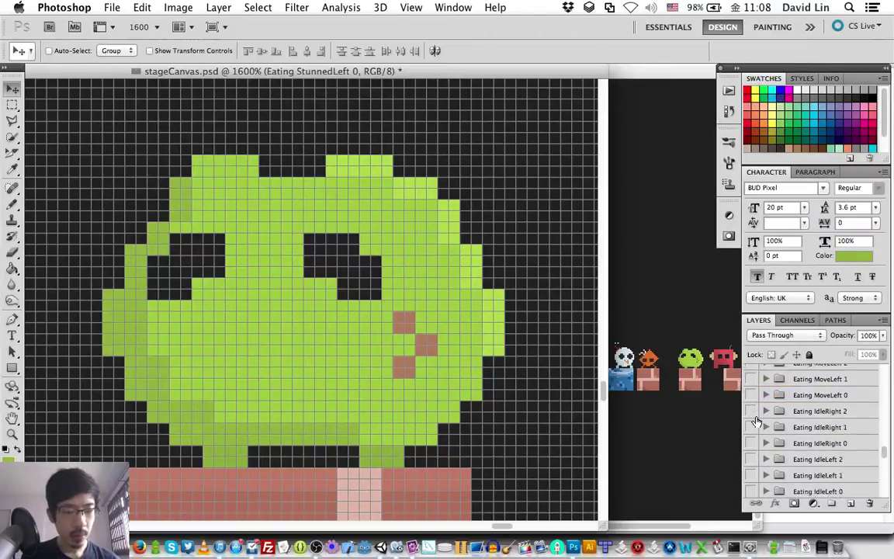
{"action": "scroll", "coordinate": [757, 423], "scroll_direction": "up", "scroll_amount": 6}
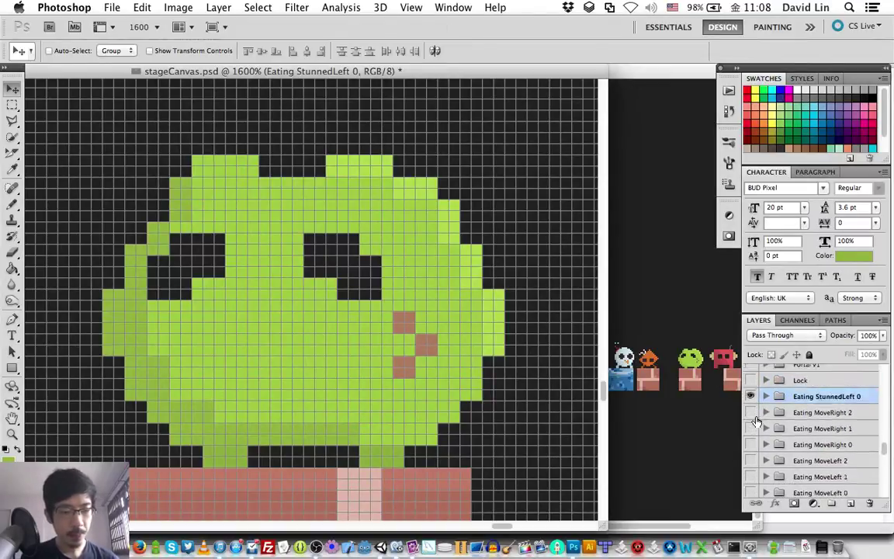
{"action": "left_click", "coordinate": [766, 435]}
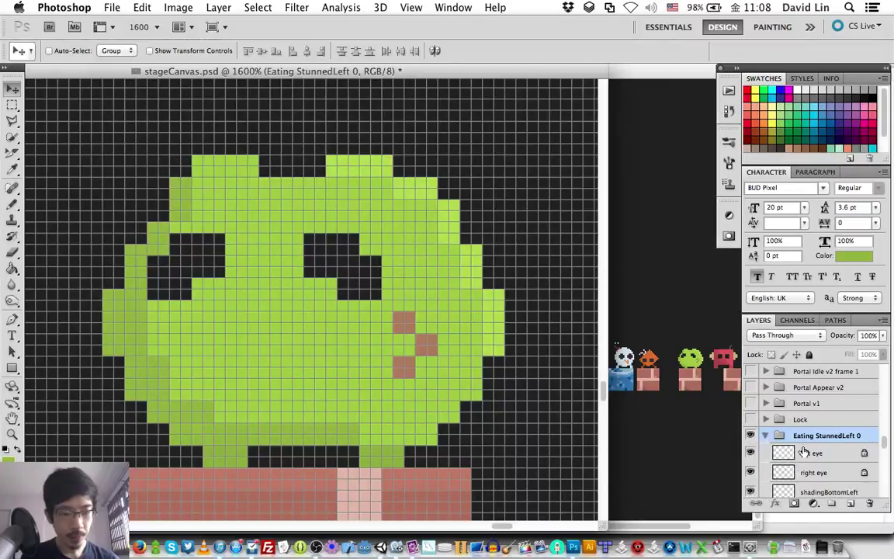
{"action": "left_click", "coordinate": [807, 452]}
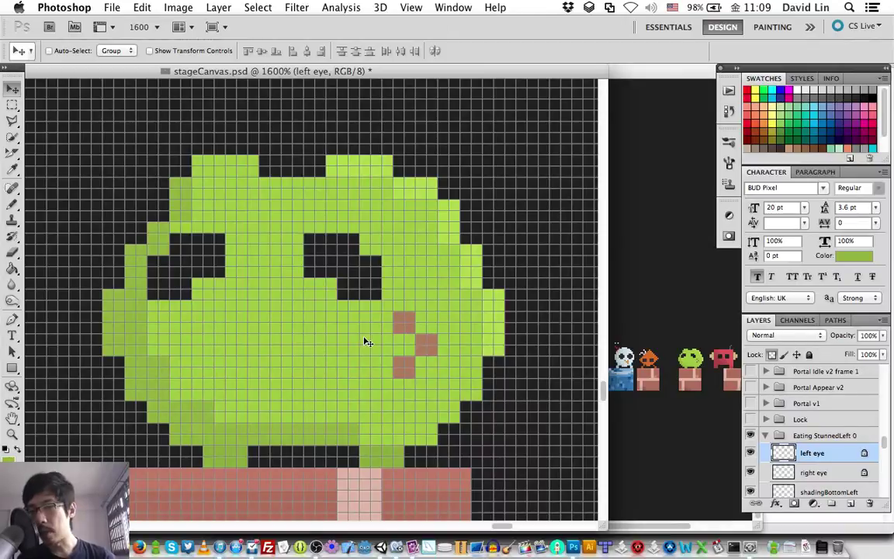
Step: Sample the eye's black as drawing colour, switch to the Pencil, and unlock the left eye layer's transparency
{"action": "key", "text": "i"}
{"action": "left_click", "coordinate": [362, 265]}
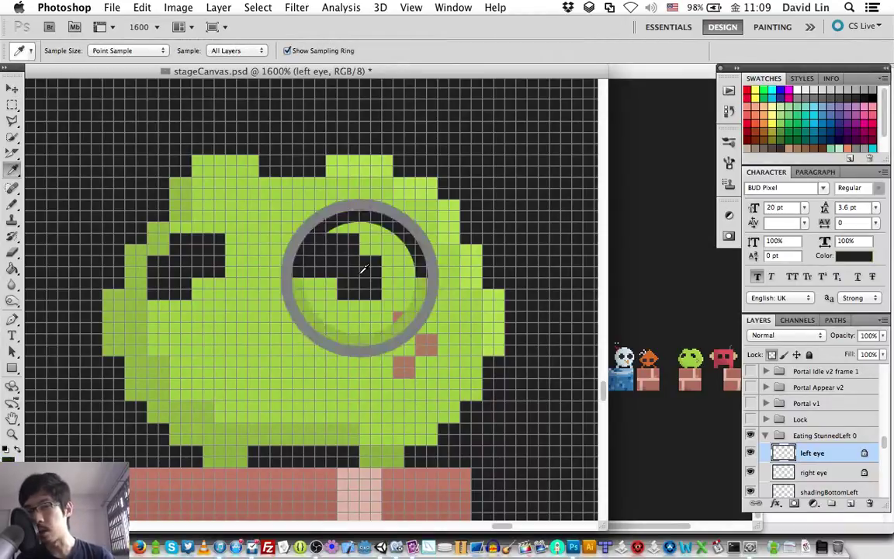
{"action": "key", "text": "b"}
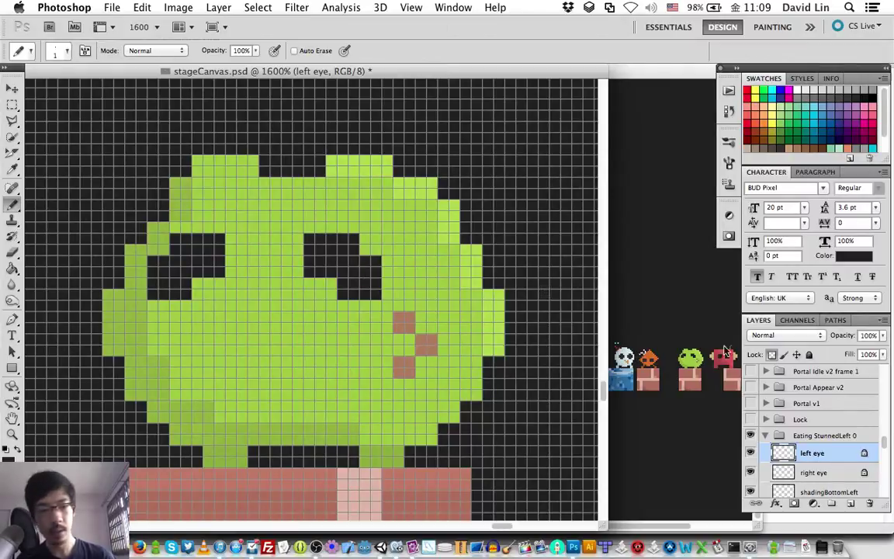
{"action": "left_click", "coordinate": [773, 355]}
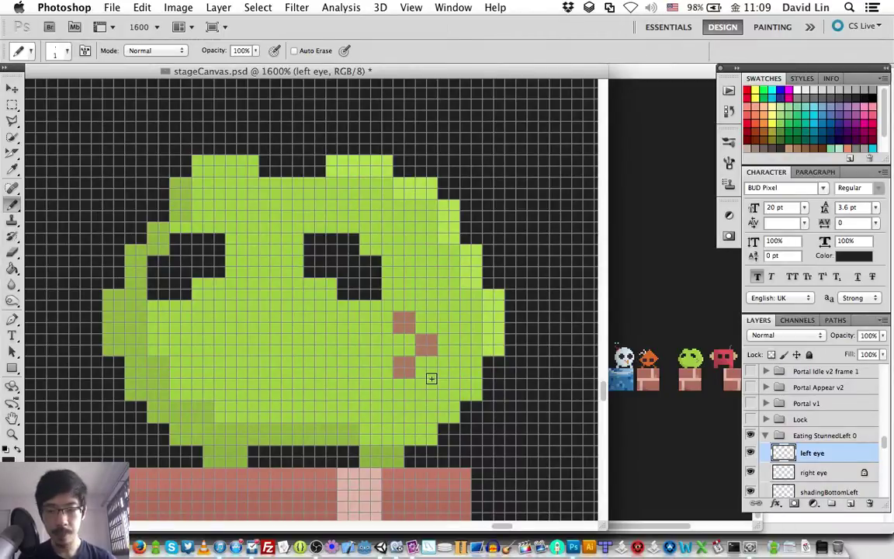
Step: Create a new layer named stunnedLeft Eye
{"action": "key", "text": "super+shift+n"}
{"action": "type", "text": "stunne"}
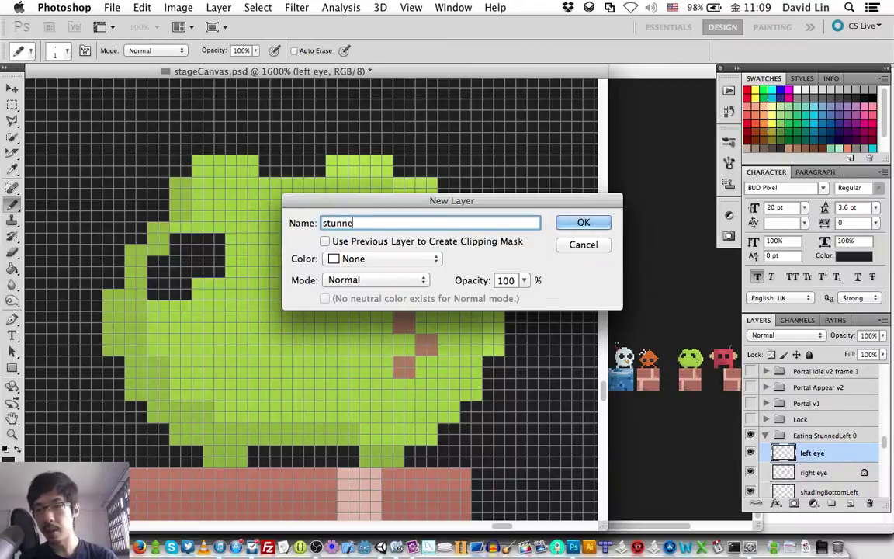
{"action": "type", "text": "dLeft Eye"}
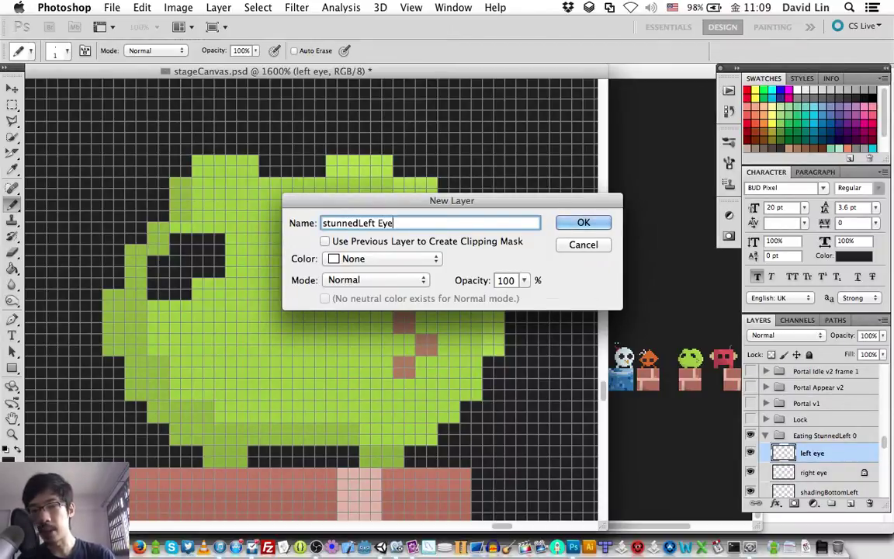
{"action": "key", "text": "Return"}
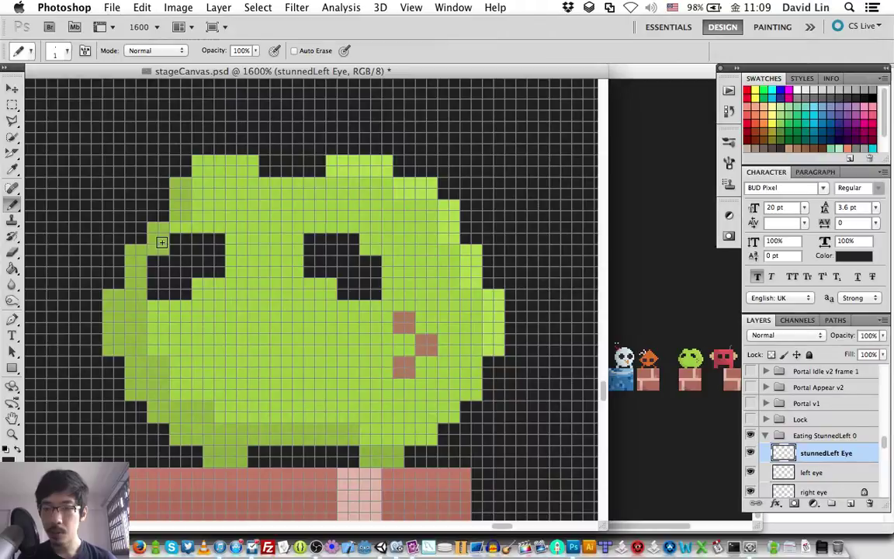
Step: Hide both original eye layers and pencil a black X eye, nudged one pixel right
{"action": "key", "text": "super+z"}
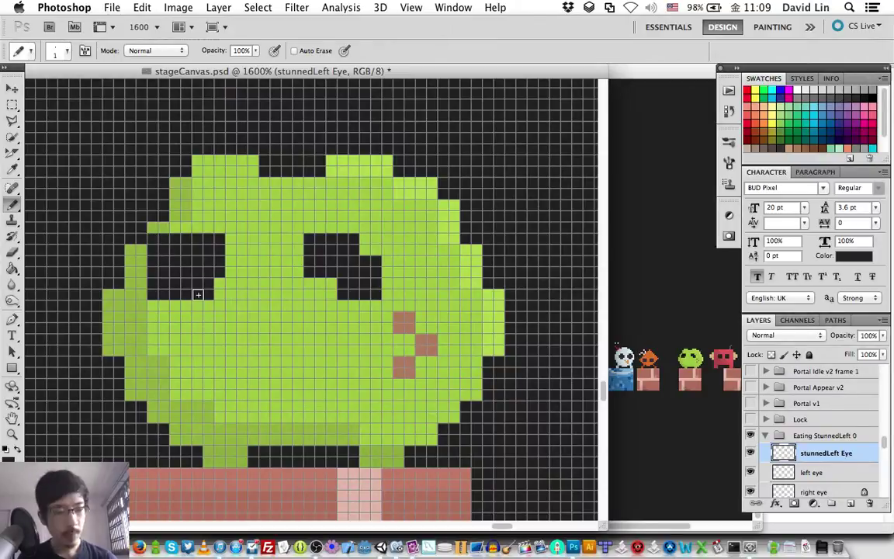
{"action": "left_click", "coordinate": [750, 473]}
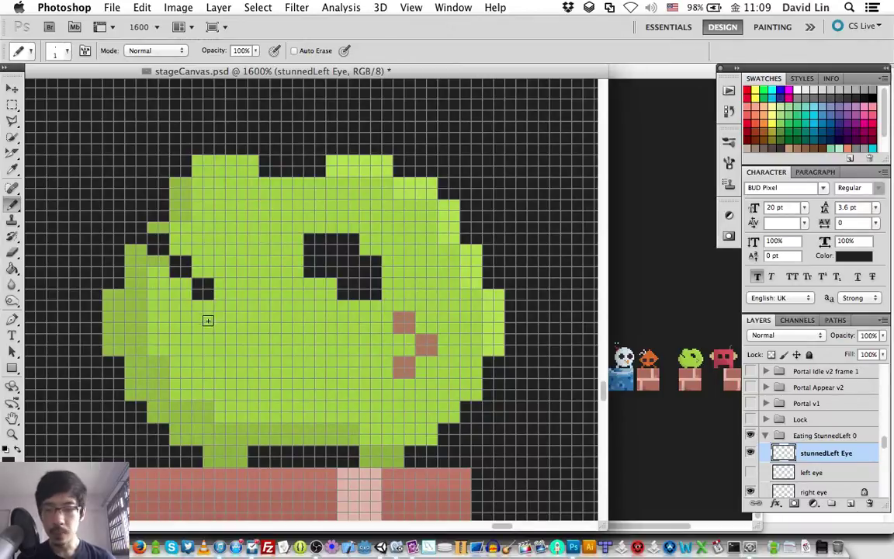
{"action": "left_click", "coordinate": [202, 243]}
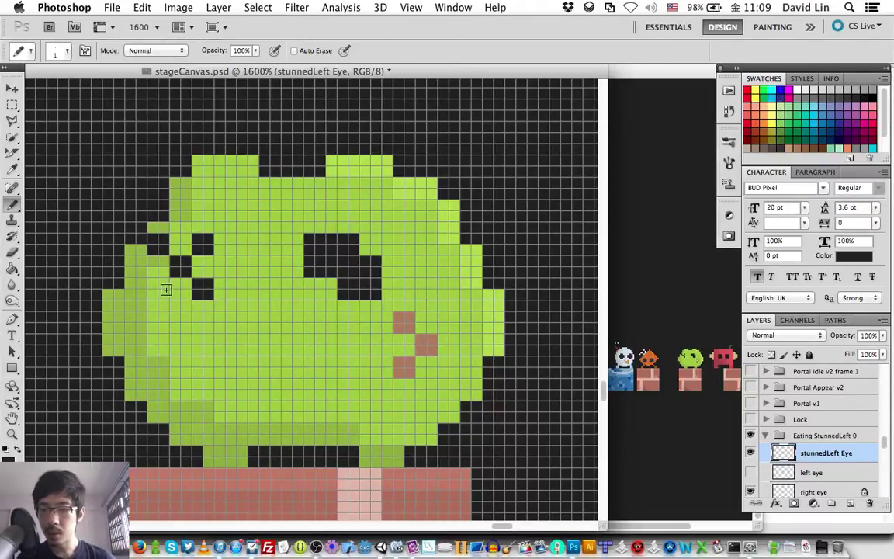
{"action": "left_click", "coordinate": [163, 288]}
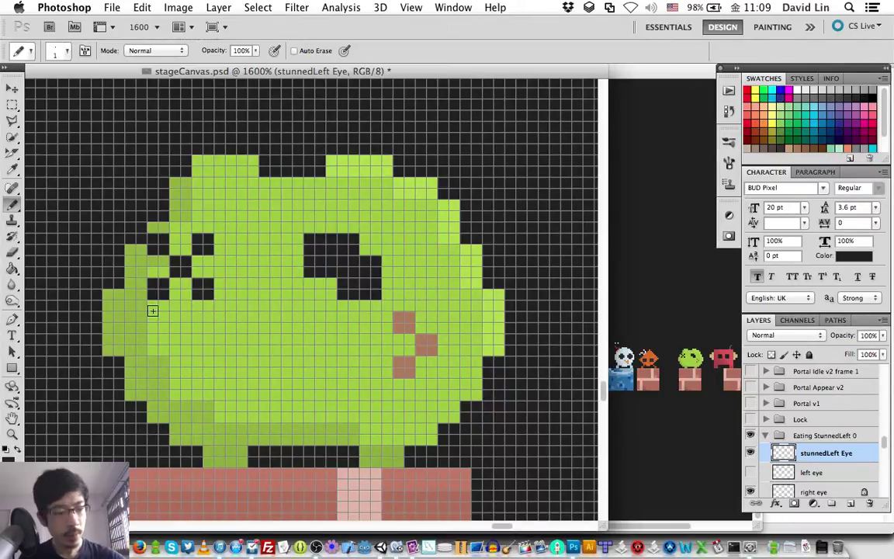
{"action": "key", "text": "v"}
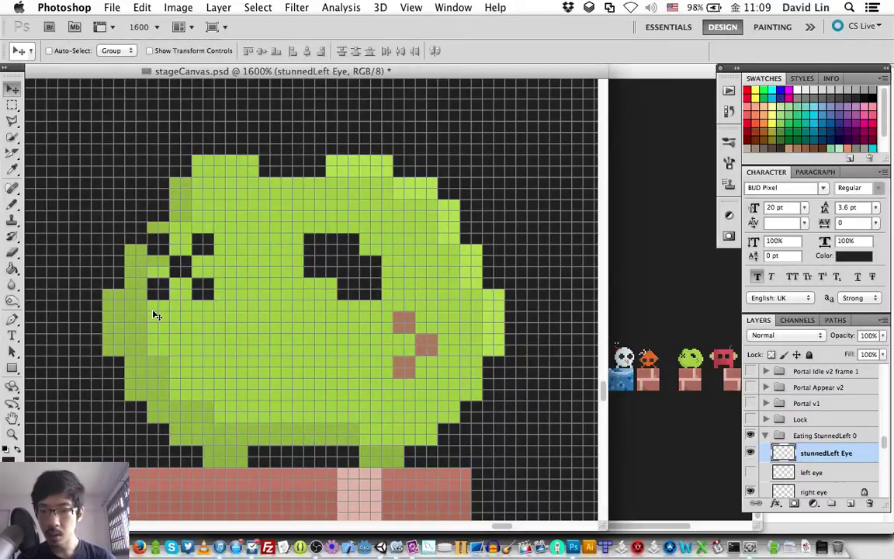
{"action": "key", "text": "Right"}
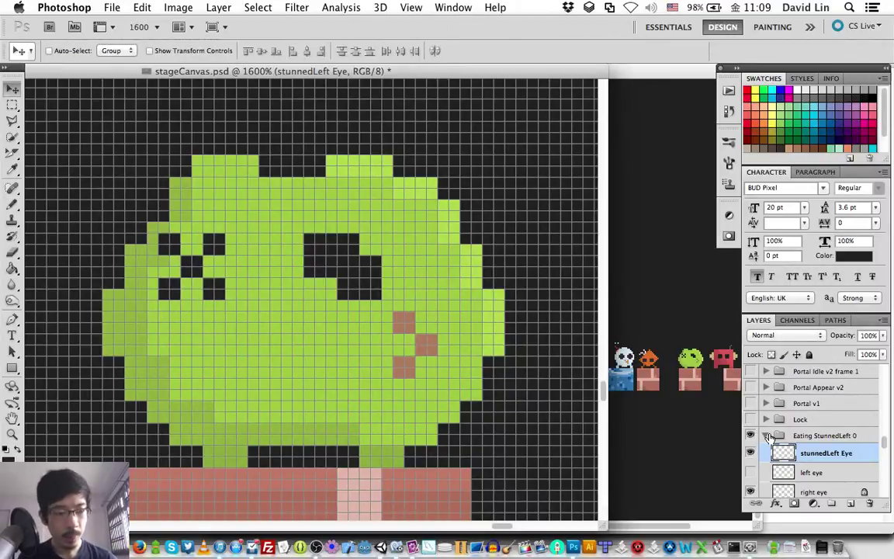
{"action": "scroll", "coordinate": [815, 458], "scroll_direction": "down", "scroll_amount": 2}
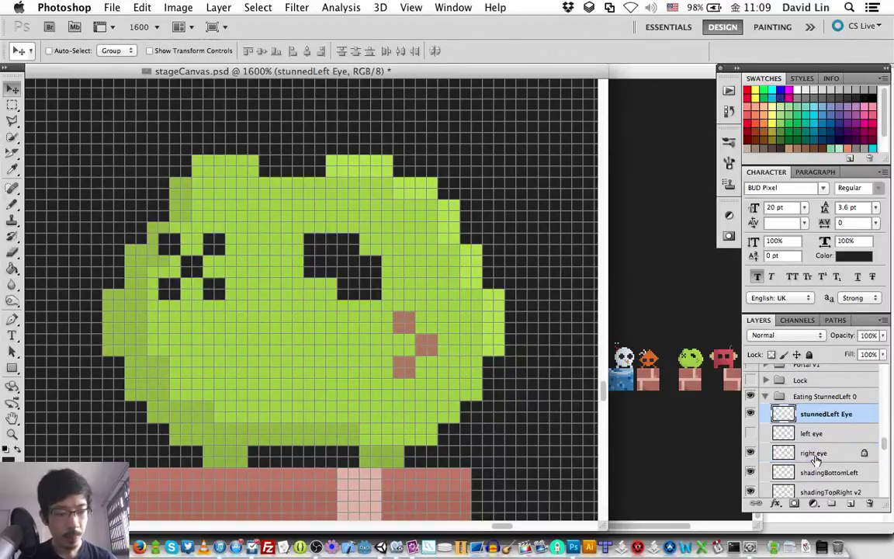
{"action": "left_click", "coordinate": [750, 453]}
Step: Duplicate the X eye layer and nudge the copy right onto the right eye's spot, checking against the original
{"action": "key", "text": "super+j"}
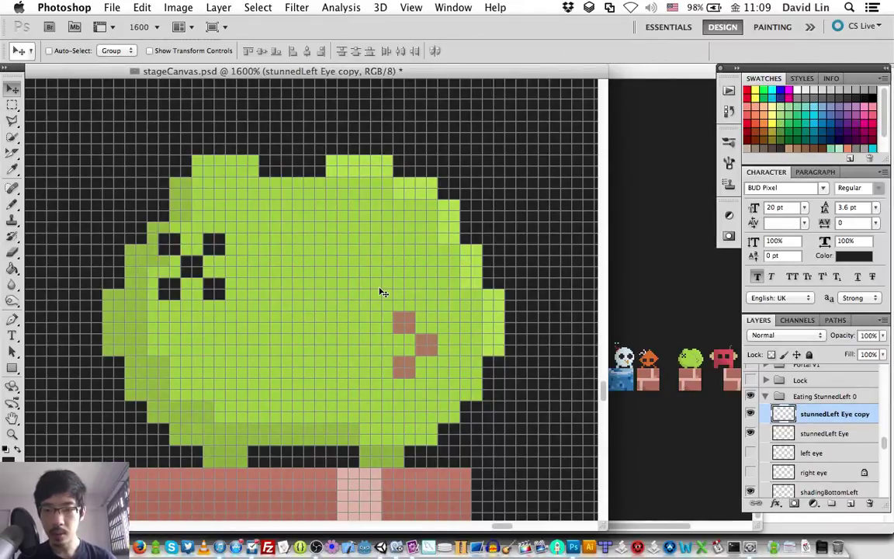
{"action": "key", "text": "shift+Right"}
{"action": "key", "text": "Right"}
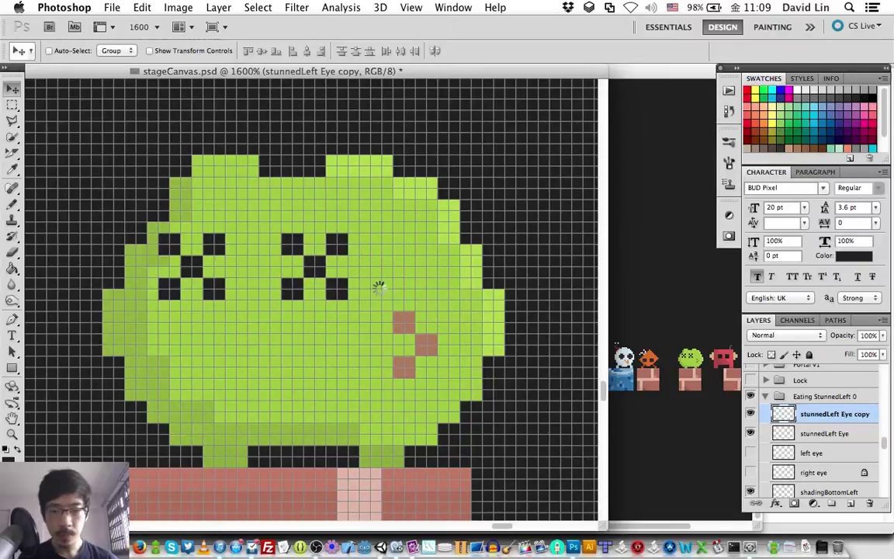
{"action": "key", "text": "Right"}
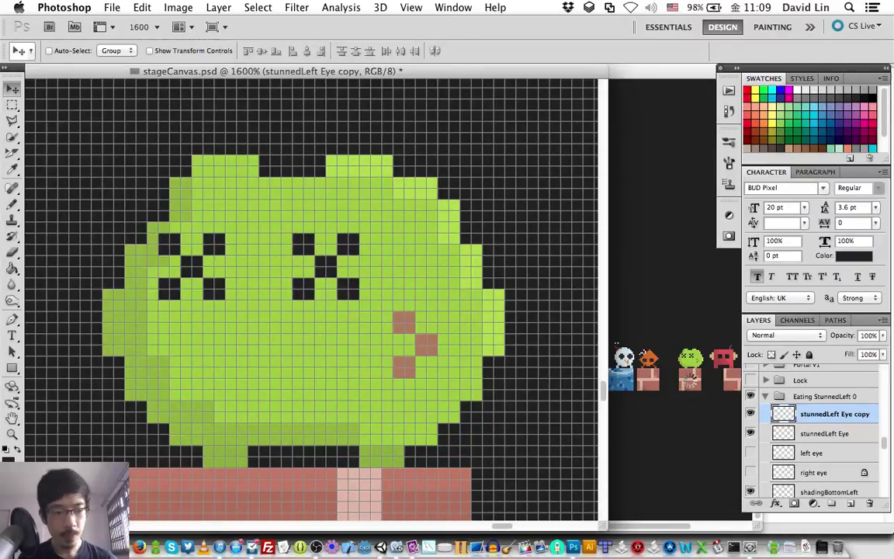
{"action": "left_click", "coordinate": [751, 472]}
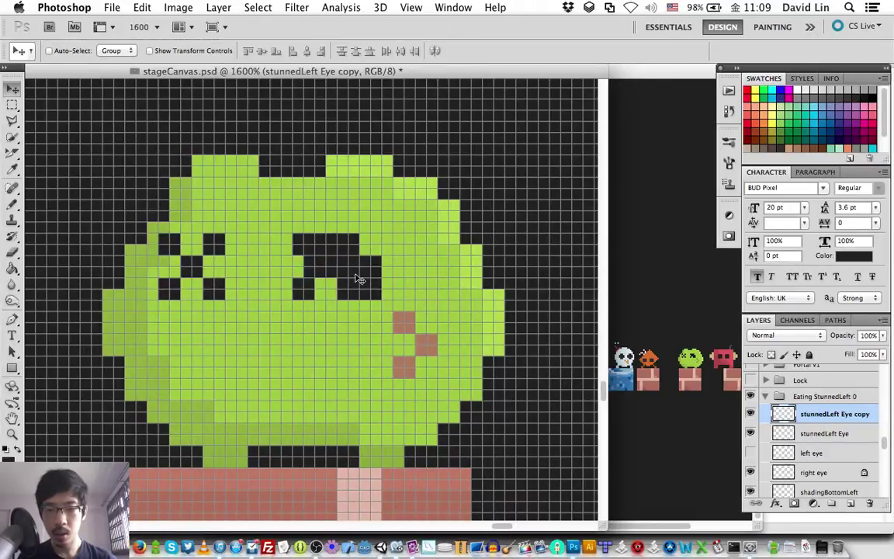
{"action": "key", "text": "Right"}
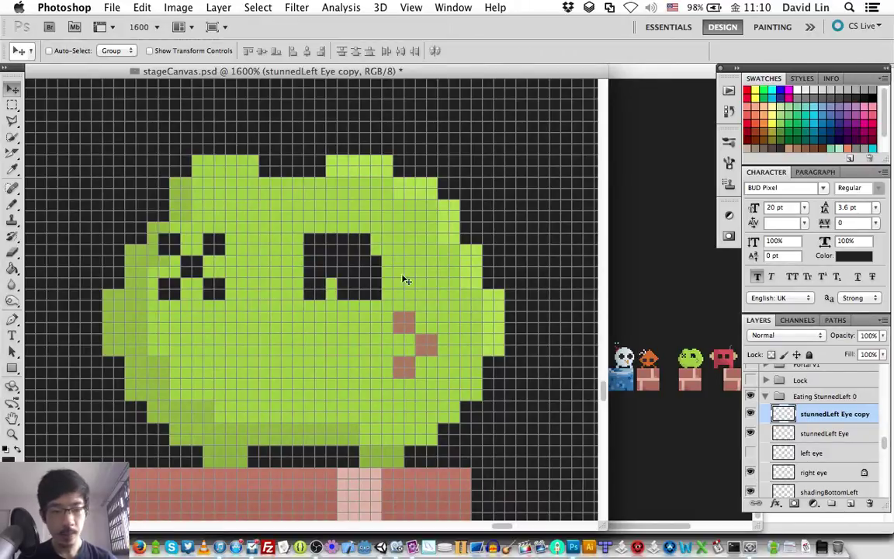
{"action": "left_click", "coordinate": [751, 472]}
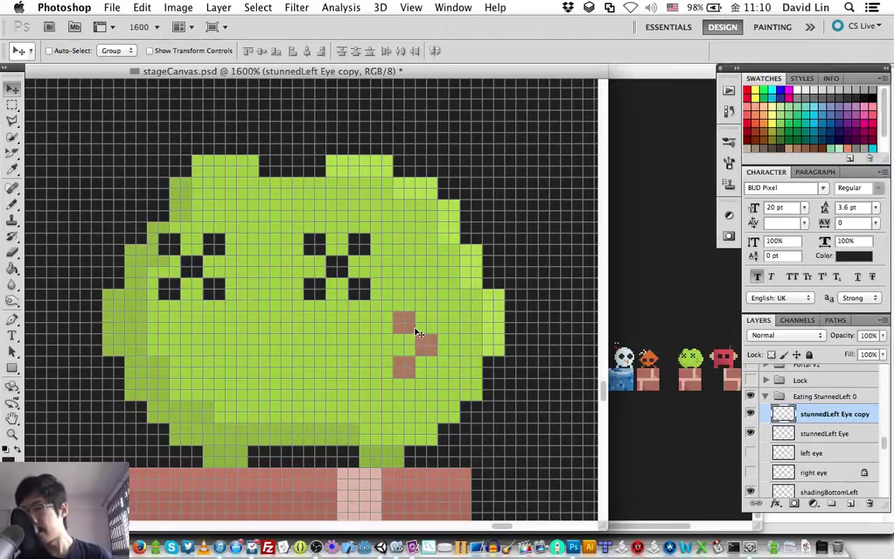
Step: Rename the copied eye layer to stunnedRight Eye, save stageCanvas.psd, and select stunnedLeft Eye
{"action": "double_click", "coordinate": [822, 416]}
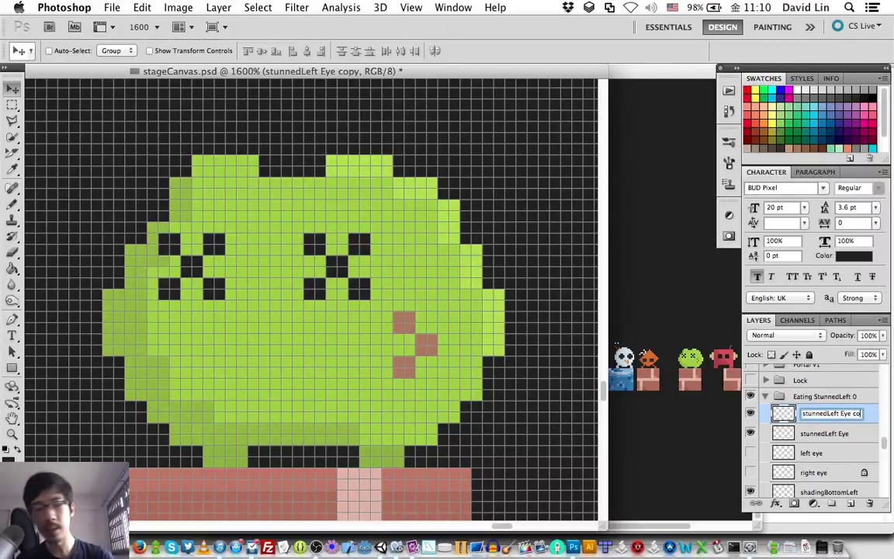
{"action": "key", "text": "BackSpace"}
{"action": "key", "text": "BackSpace"}
{"action": "key", "text": "BackSpace"}
{"action": "key", "text": "BackSpace"}
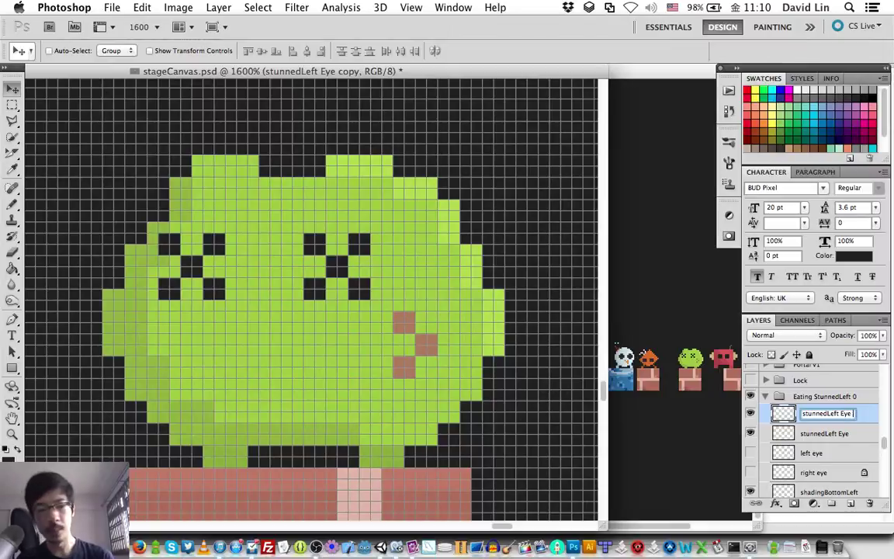
{"action": "key", "text": "BackSpace"}
{"action": "key", "text": "BackSpace"}
{"action": "key", "text": "BackSpace"}
{"action": "key", "text": "BackSpace"}
{"action": "key", "text": "BackSpace"}
{"action": "key", "text": "BackSpace"}
{"action": "key", "text": "BackSpace"}
{"action": "key", "text": "BackSpace"}
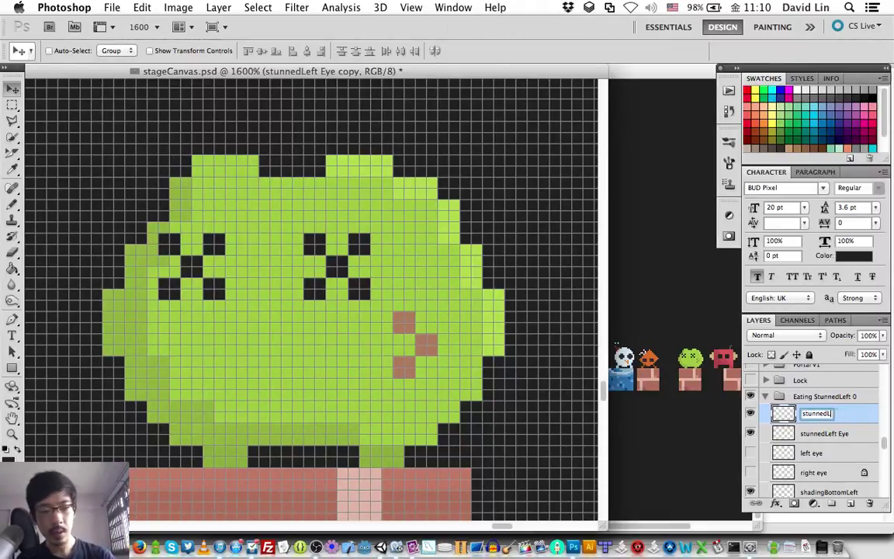
{"action": "key", "text": "BackSpace"}
{"action": "type", "text": "Right"}
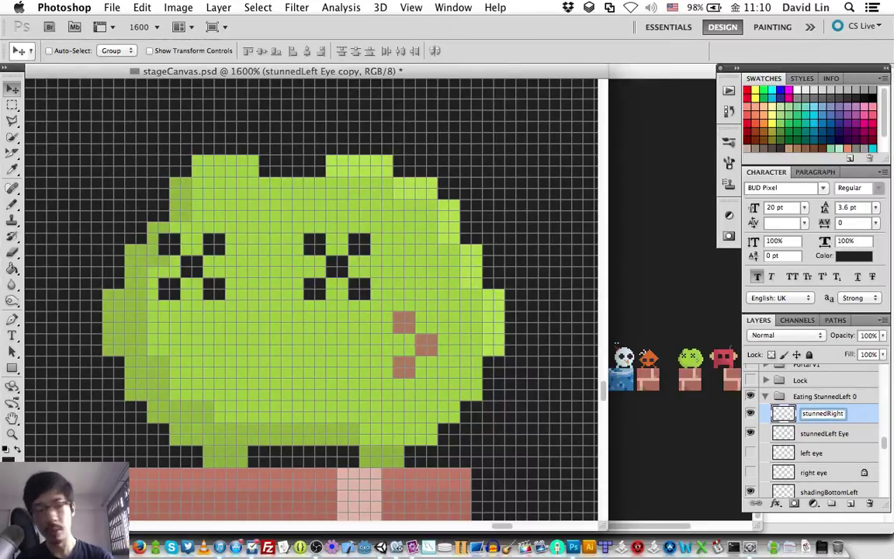
{"action": "type", "text": "Eye"}
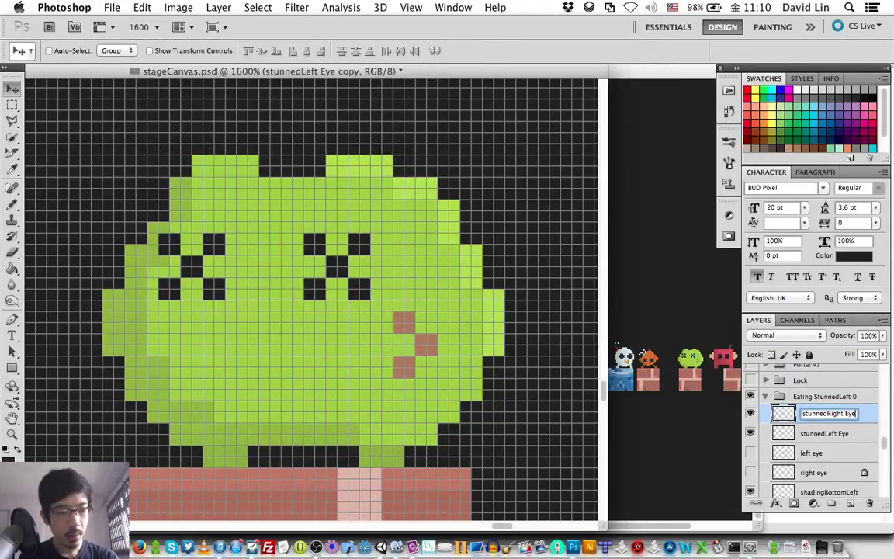
{"action": "key", "text": "Return"}
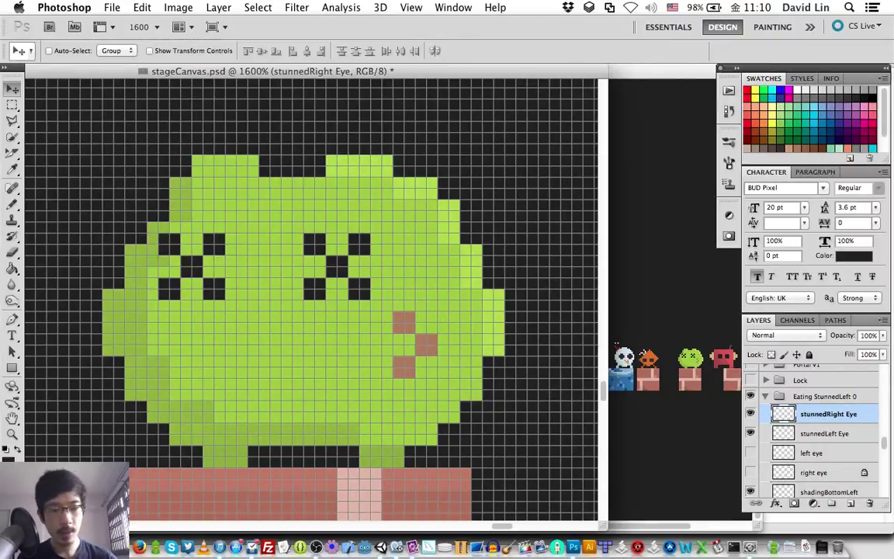
{"action": "key", "text": "super+s"}
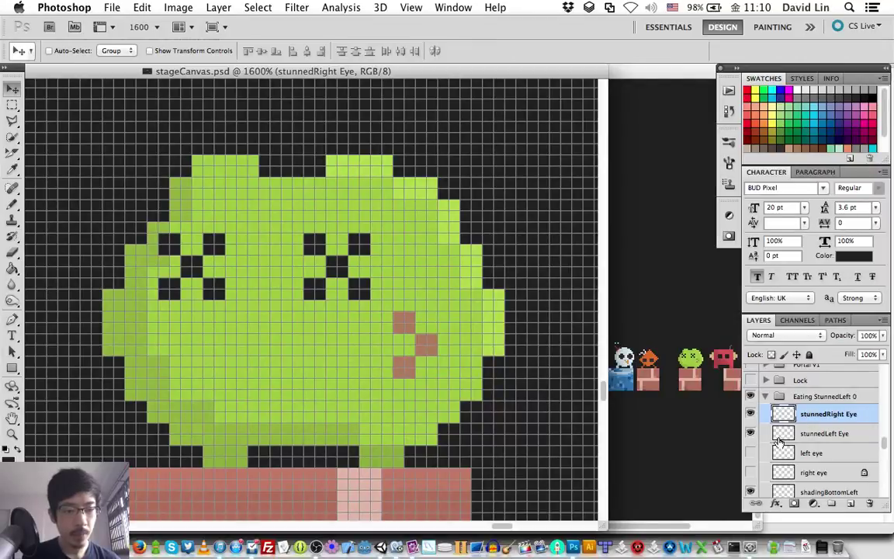
{"action": "left_click", "coordinate": [813, 431]}
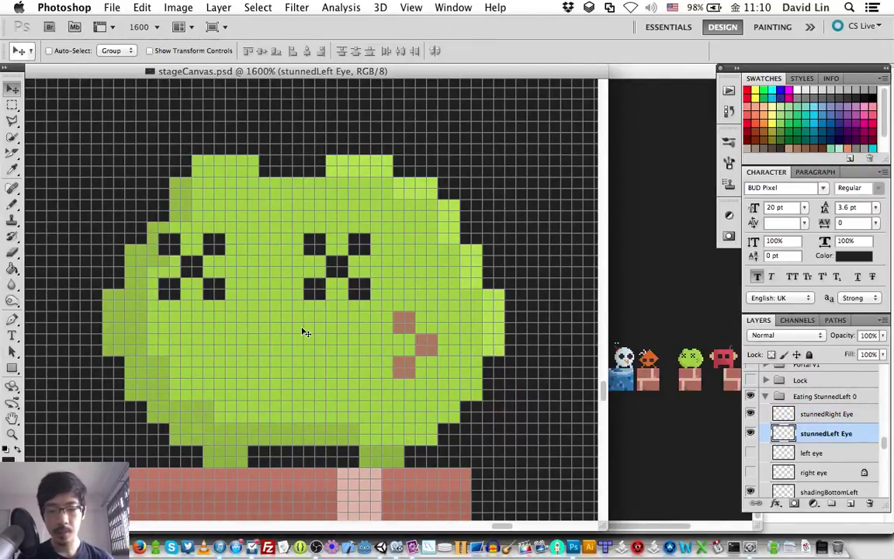
Step: Erase part of the left X eye and shift its remaining pixels up and left
{"action": "key", "text": "b"}
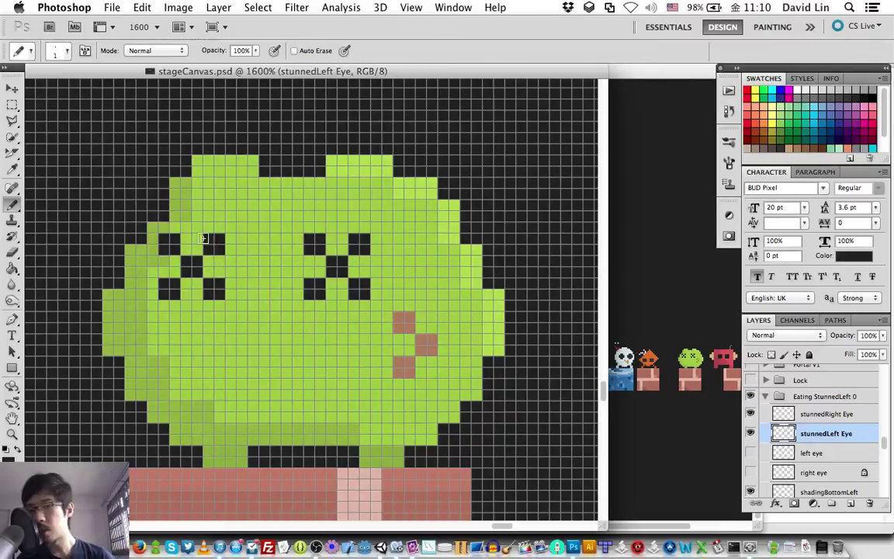
{"action": "key", "text": "e"}
{"action": "mouse_move", "coordinate": [165, 236]}
{"action": "left_mouse_down"}
{"action": "mouse_move", "coordinate": [179, 261]}
{"action": "mouse_move", "coordinate": [171, 298]}
{"action": "mouse_move", "coordinate": [216, 289]}
{"action": "left_mouse_up"}
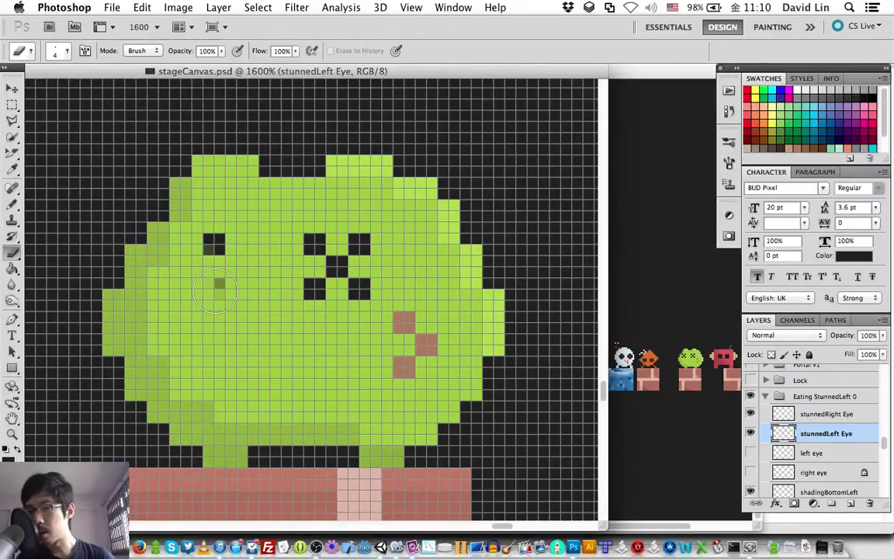
{"action": "key", "text": "v"}
{"action": "left_click_drag", "start_coordinate": [216, 288], "coordinate": [162, 263]}
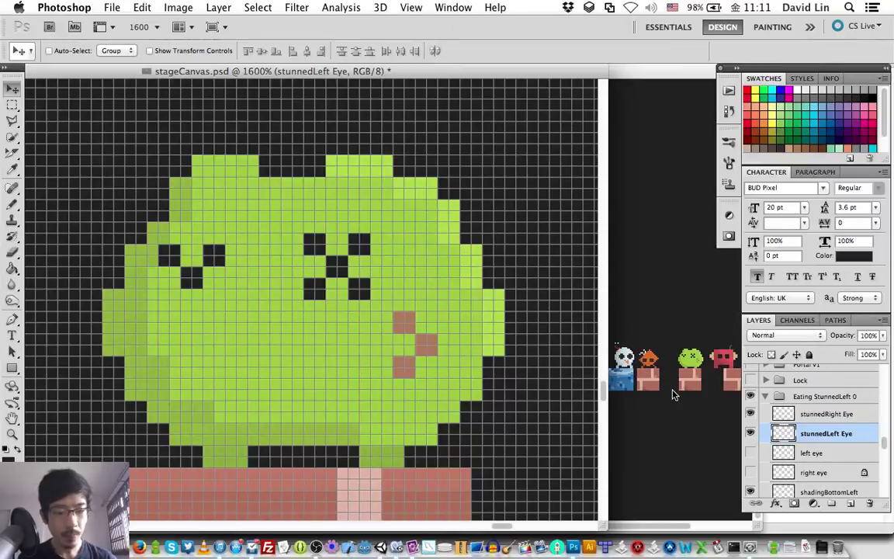
Step: Duplicate stunnedLeft Eye, nudge the copy into place, hide stunnedRight Eye, and select both left-eye layers
{"action": "key", "text": "super+j"}
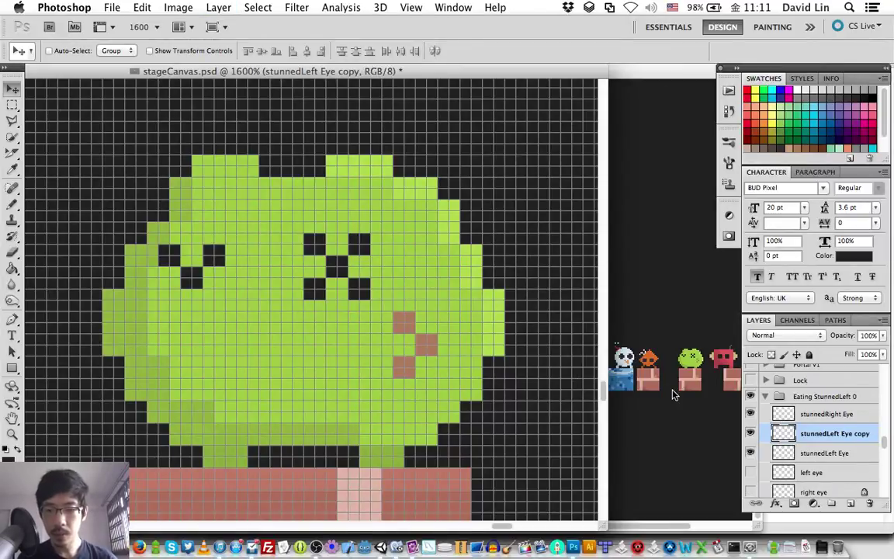
{"action": "key", "text": "Up"}
{"action": "key", "text": "Left"}
{"action": "key", "text": "Left"}
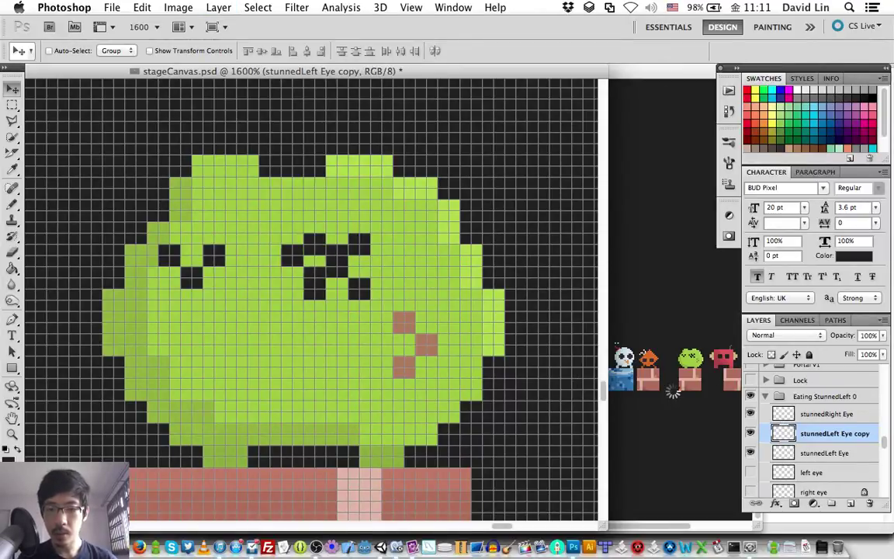
{"action": "key", "text": "Right"}
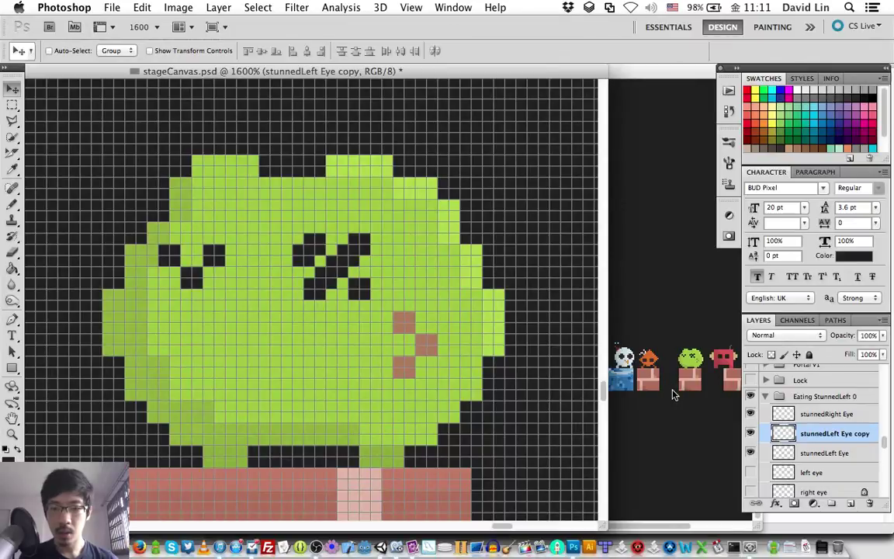
{"action": "key", "text": "Right"}
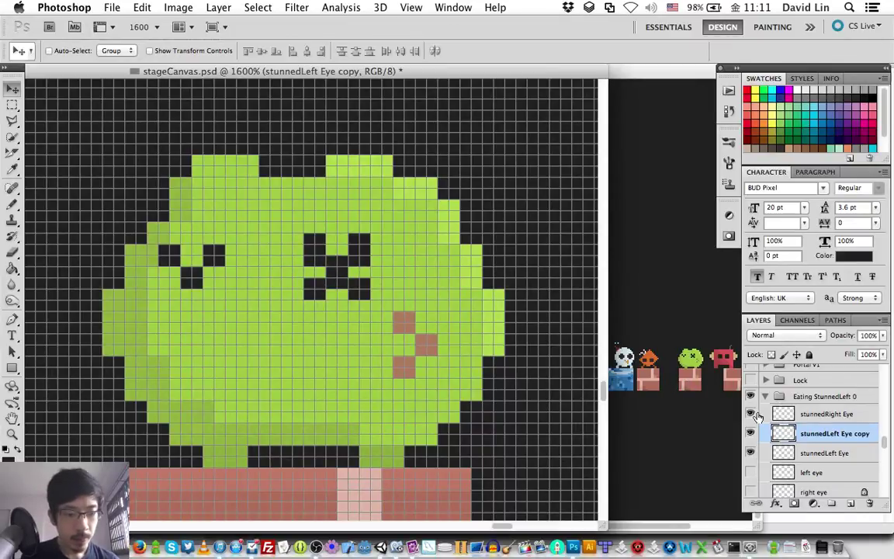
{"action": "left_click", "coordinate": [750, 415]}
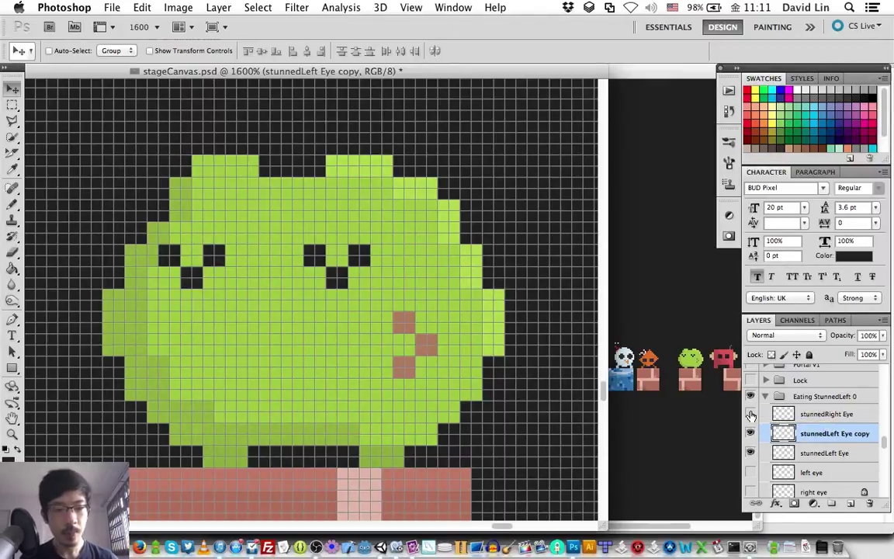
{"action": "left_click", "coordinate": [826, 456], "text": "shift"}
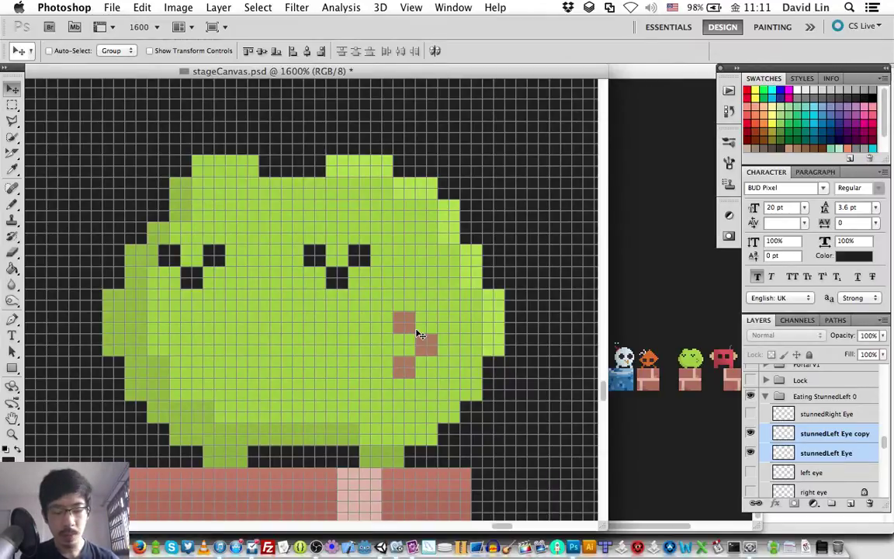
{"action": "key", "text": "super+t"}
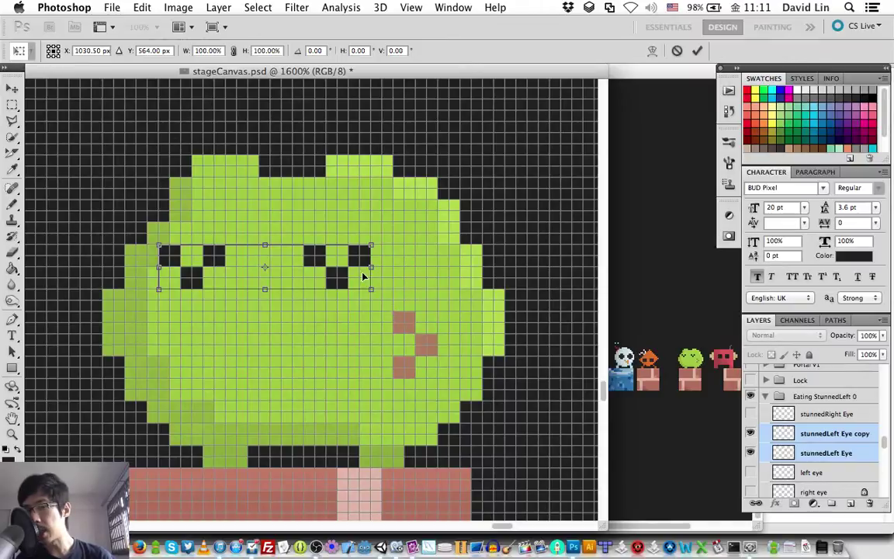
{"action": "right_click", "coordinate": [344, 273]}
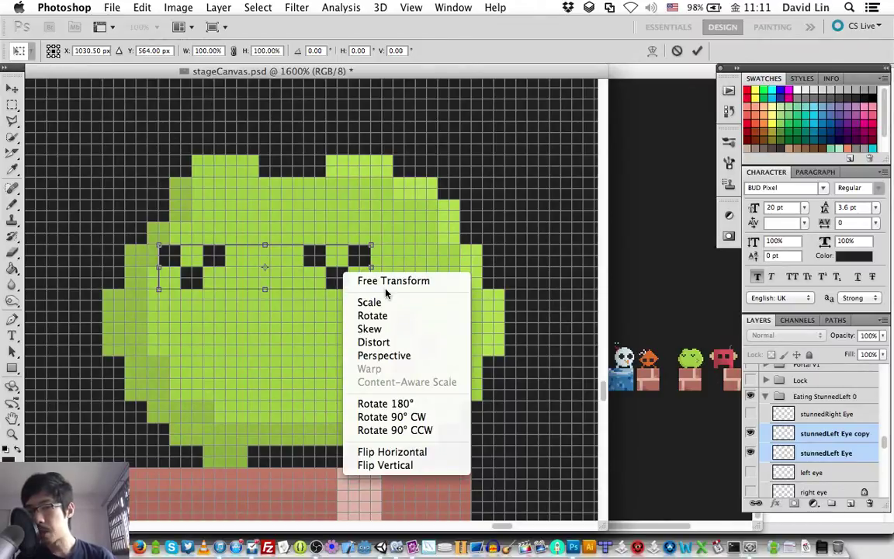
{"action": "left_click", "coordinate": [395, 465]}
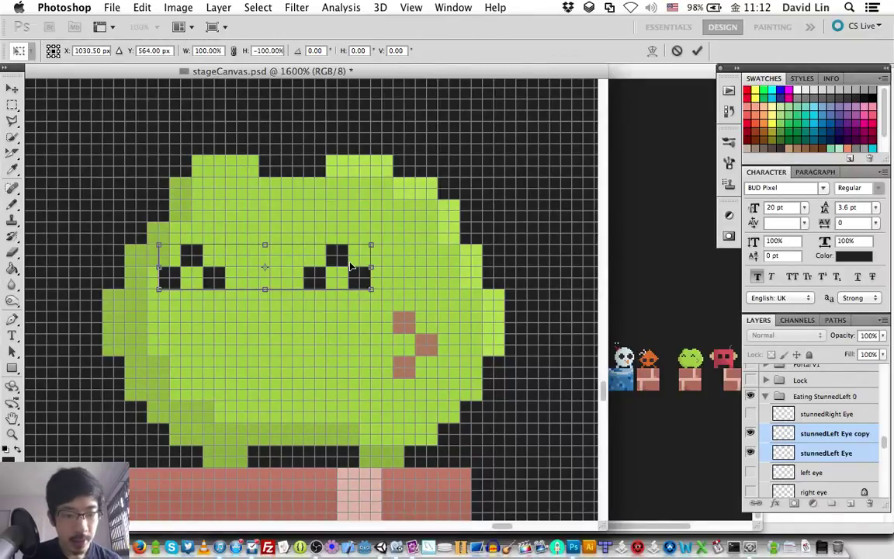
{"action": "key", "text": "Escape"}
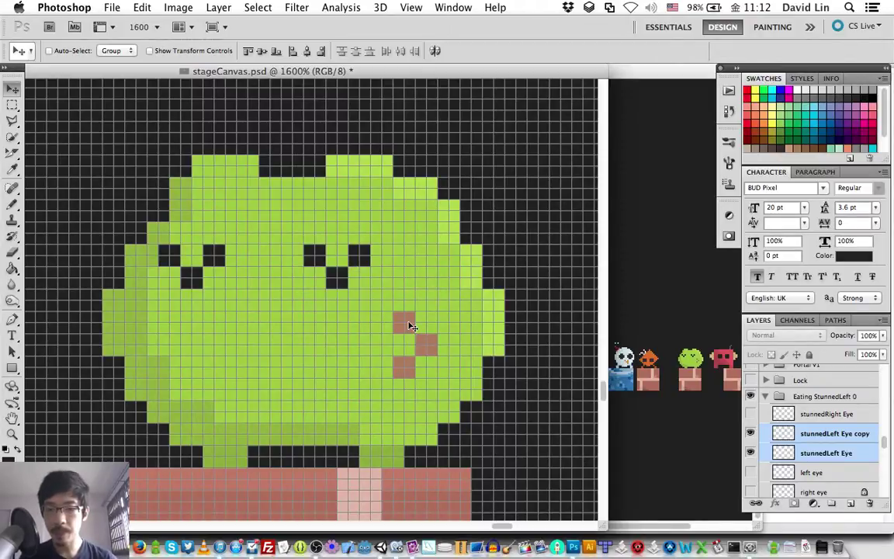
Step: Pencil a black pixel below each eye's centre on stunnedLeft Eye and its copy, forming stems
{"action": "left_click", "coordinate": [820, 456]}
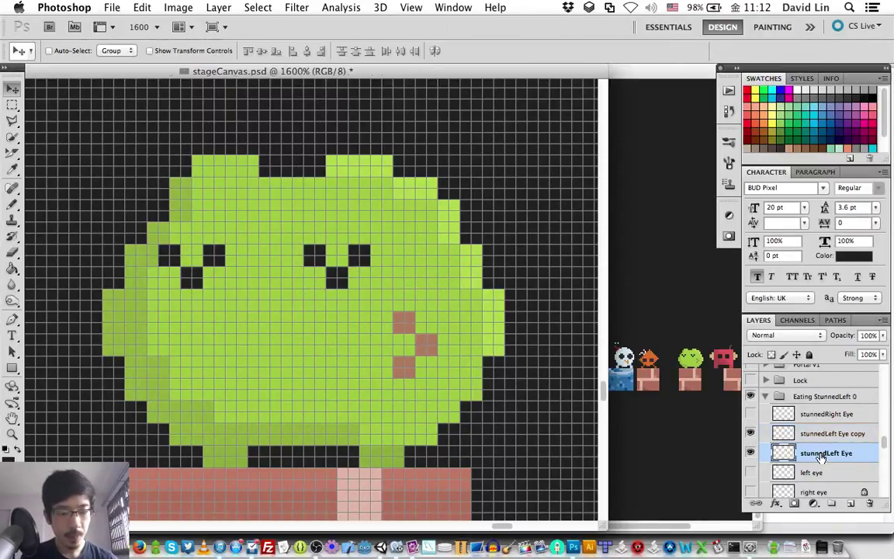
{"action": "key", "text": "b"}
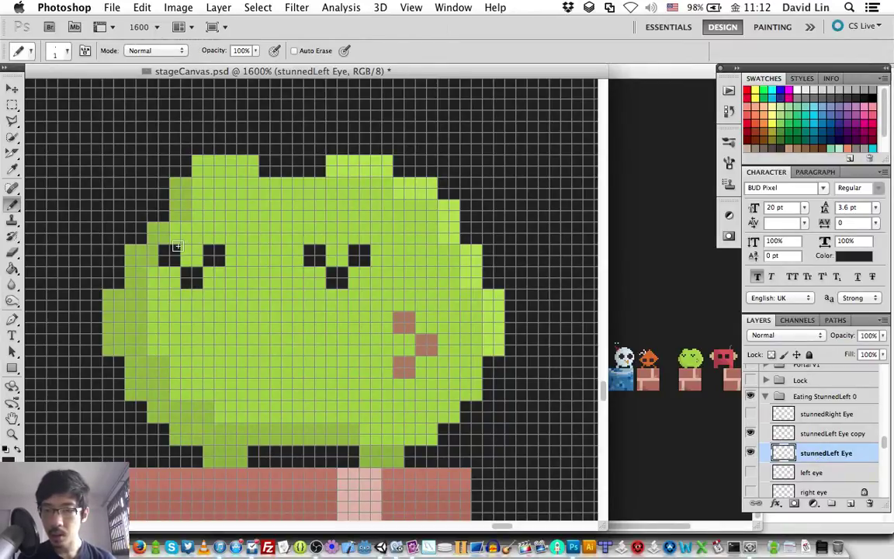
{"action": "left_click", "coordinate": [170, 298]}
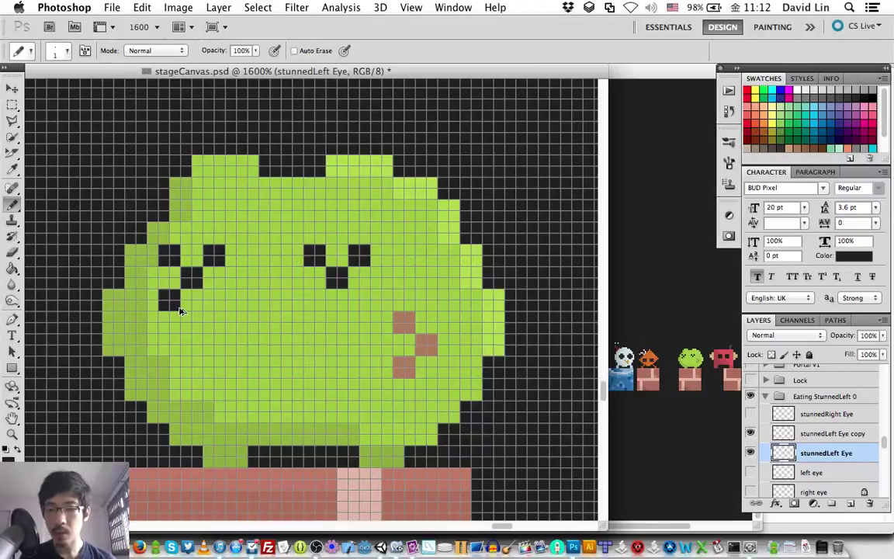
{"action": "key", "text": "super+z"}
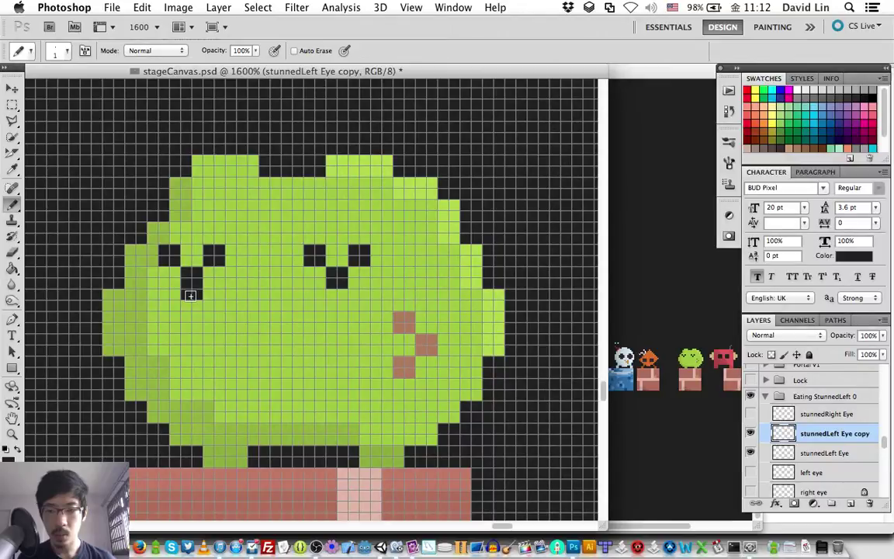
{"action": "left_click", "coordinate": [190, 295]}
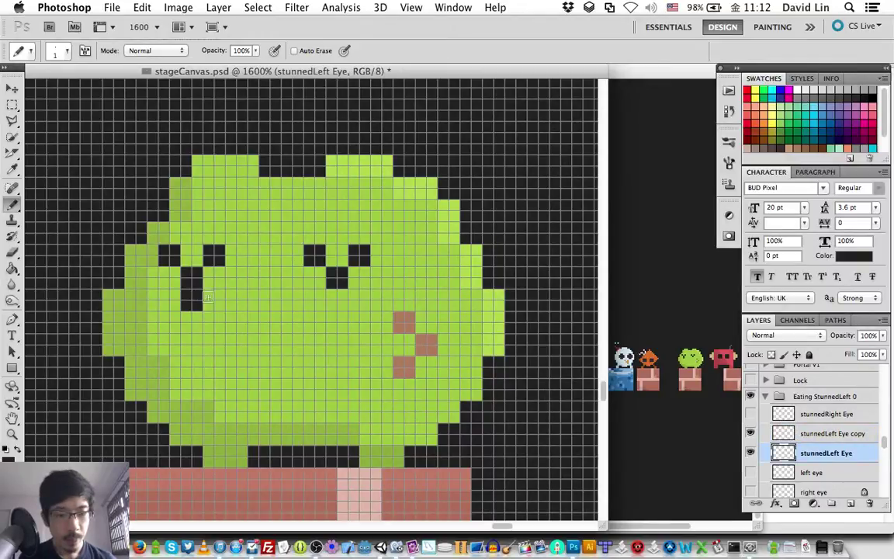
{"action": "left_click", "coordinate": [827, 452]}
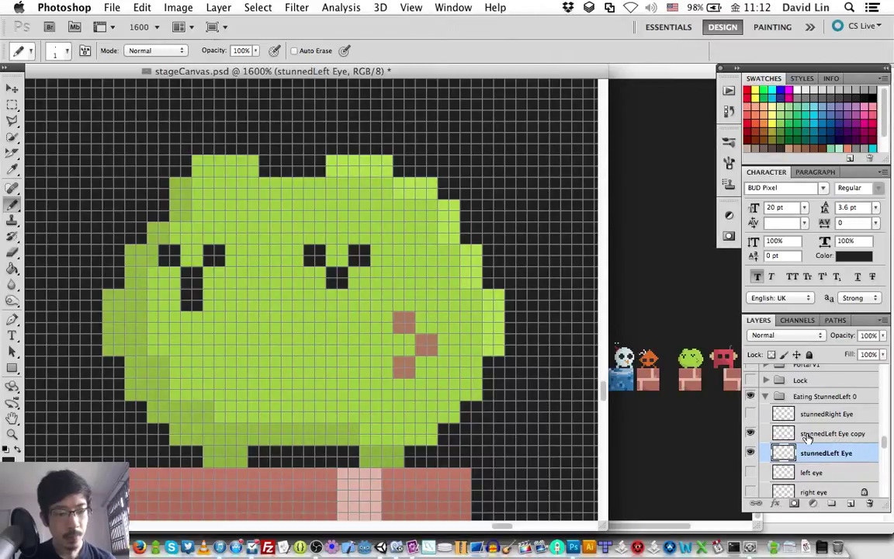
{"action": "key", "text": "alt+bracketright"}
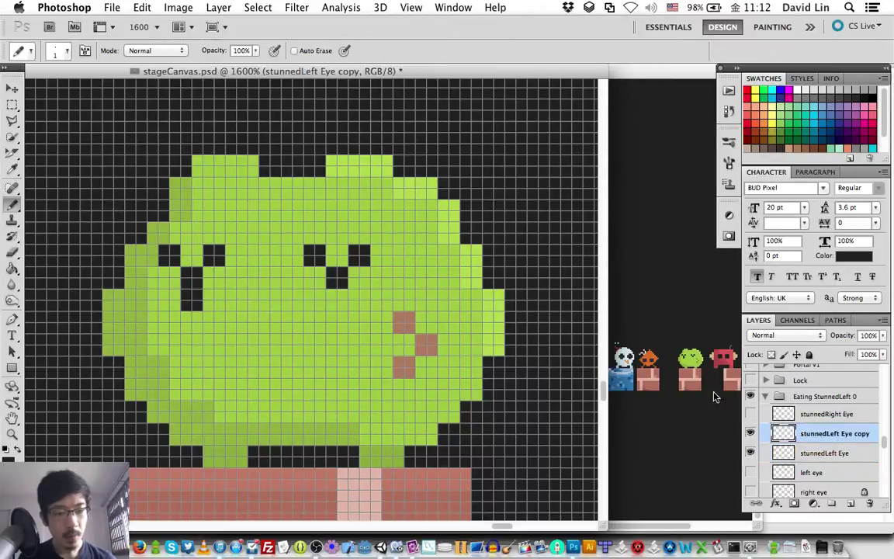
{"action": "left_click", "coordinate": [336, 296]}
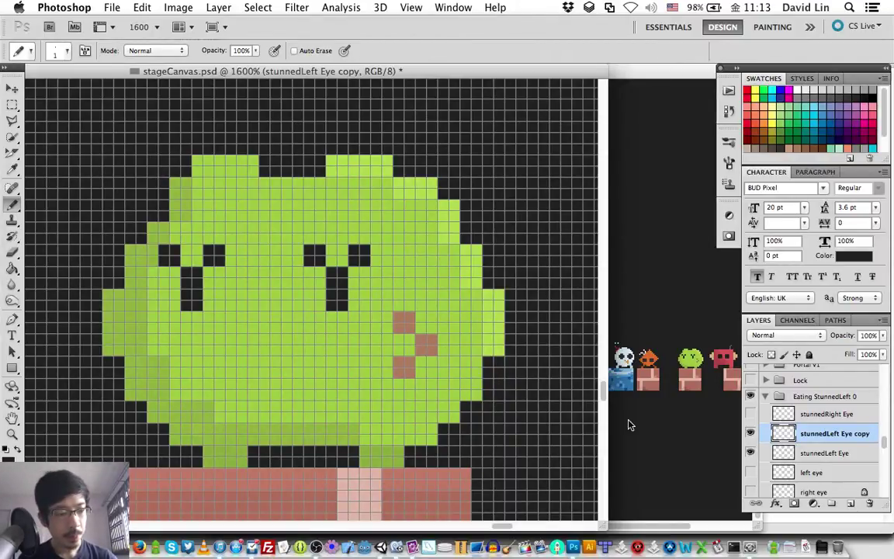
Step: Erase the left eye's lower stem pixel and pencil a new pixel at its lower-left
{"action": "left_click", "coordinate": [805, 456]}
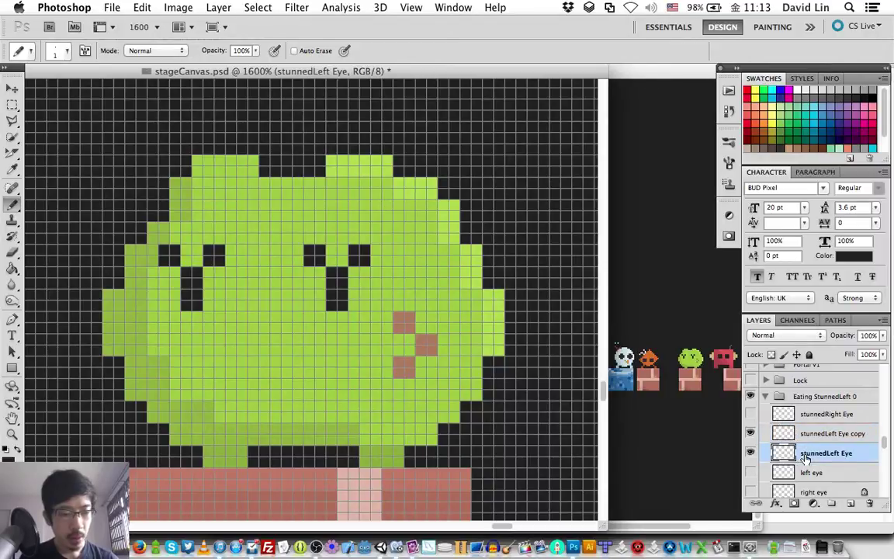
{"action": "key", "text": "e"}
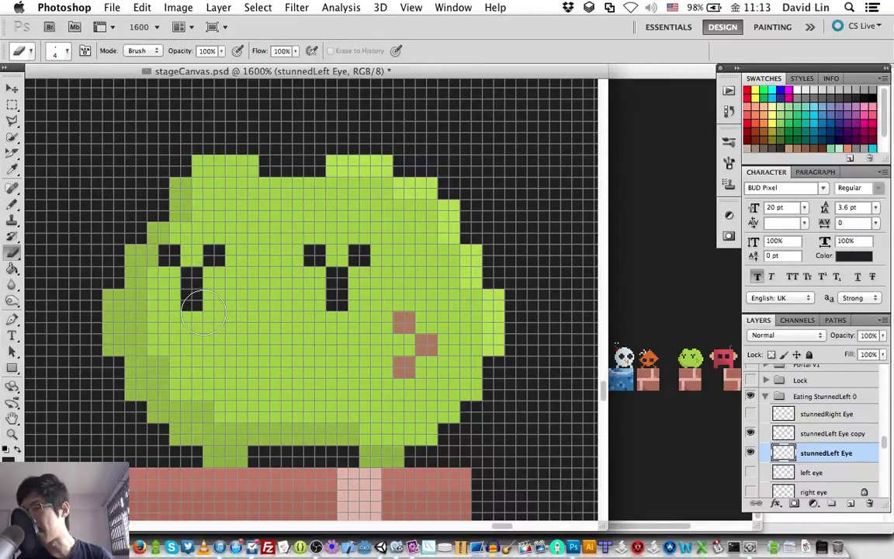
{"action": "left_click", "coordinate": [204, 310]}
{"action": "key", "text": "b"}
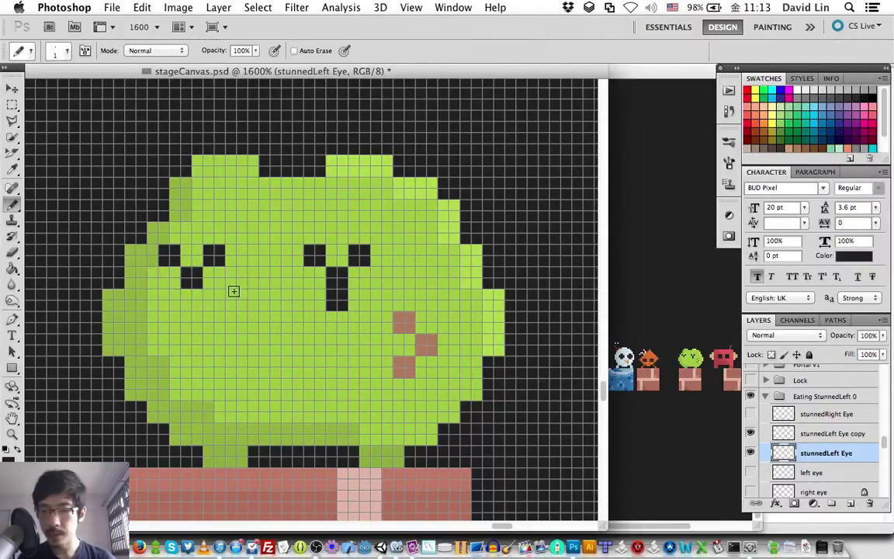
{"action": "left_click", "coordinate": [195, 238]}
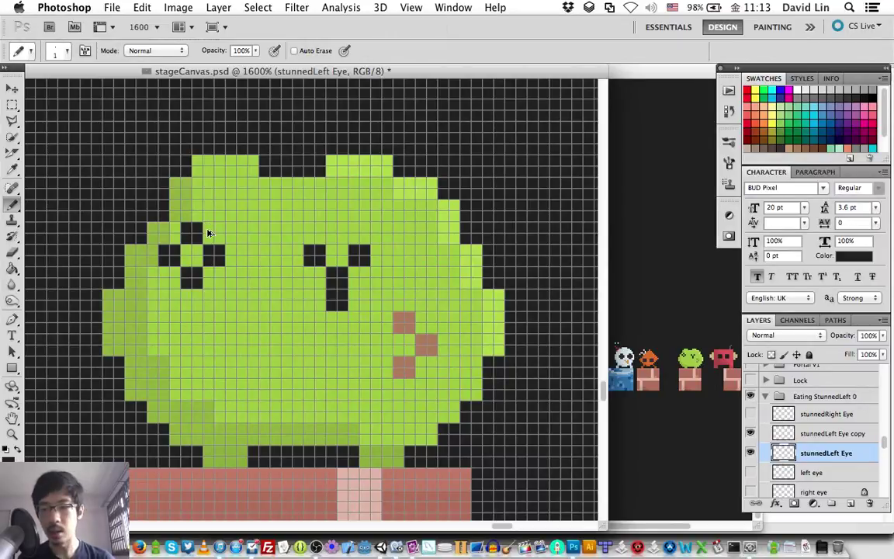
{"action": "key", "text": "super+z"}
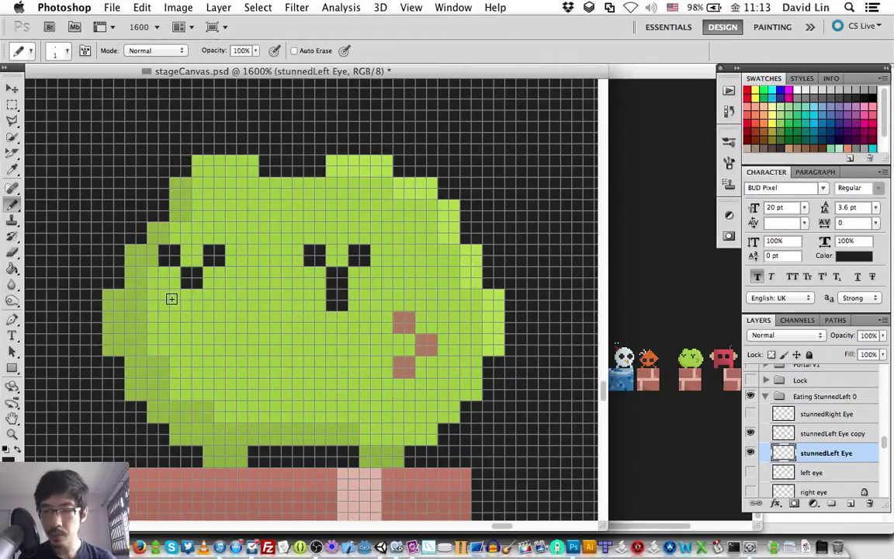
{"action": "left_click", "coordinate": [172, 299]}
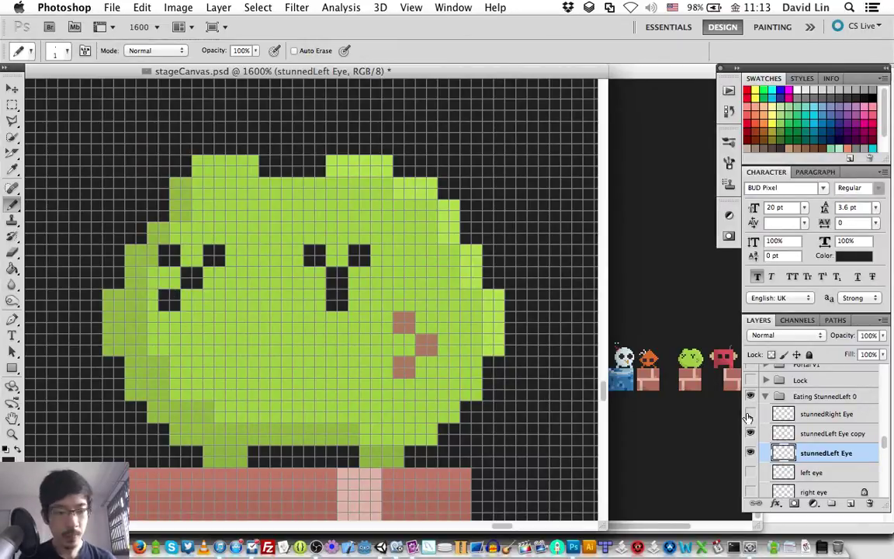
Step: Shift the right eye's lower pixel right and remove stray pixels so both eyes become diagonal slashes
{"action": "left_click", "coordinate": [807, 436]}
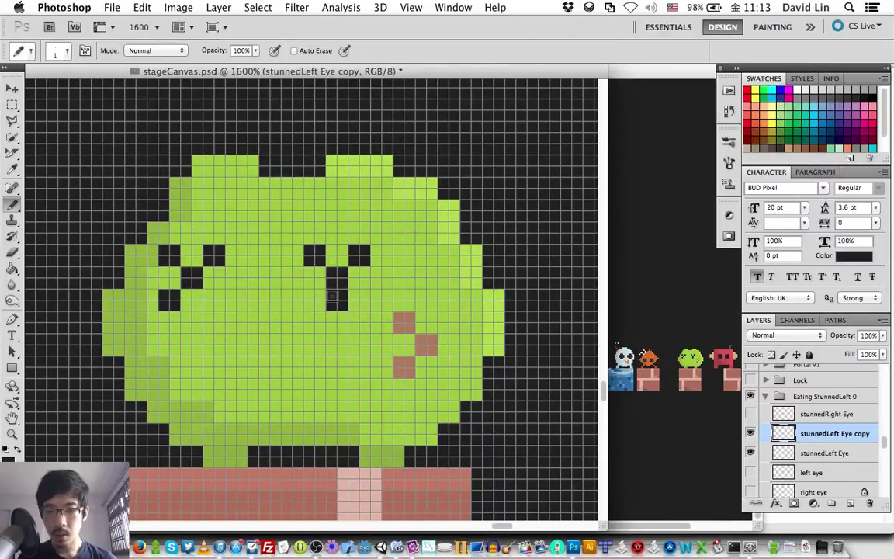
{"action": "left_click_drag", "start_coordinate": [332, 296], "coordinate": [352, 298]}
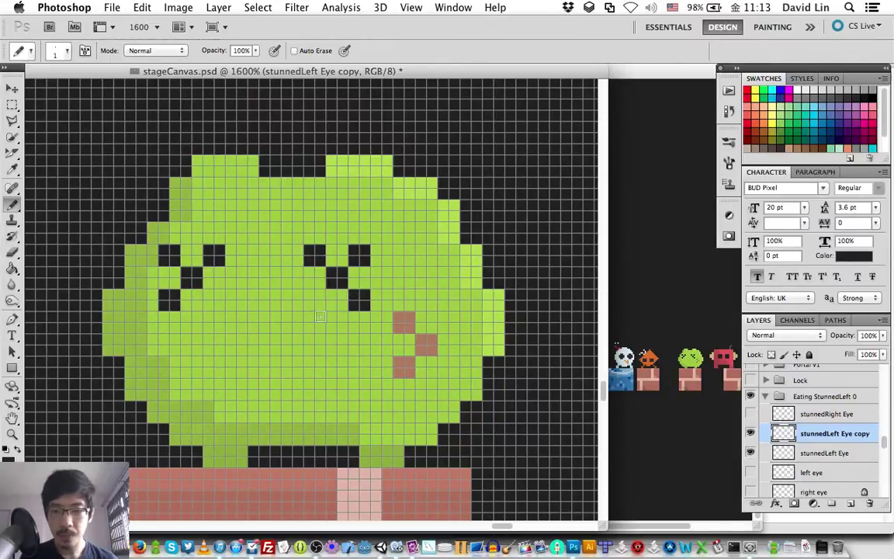
{"action": "key", "text": "e"}
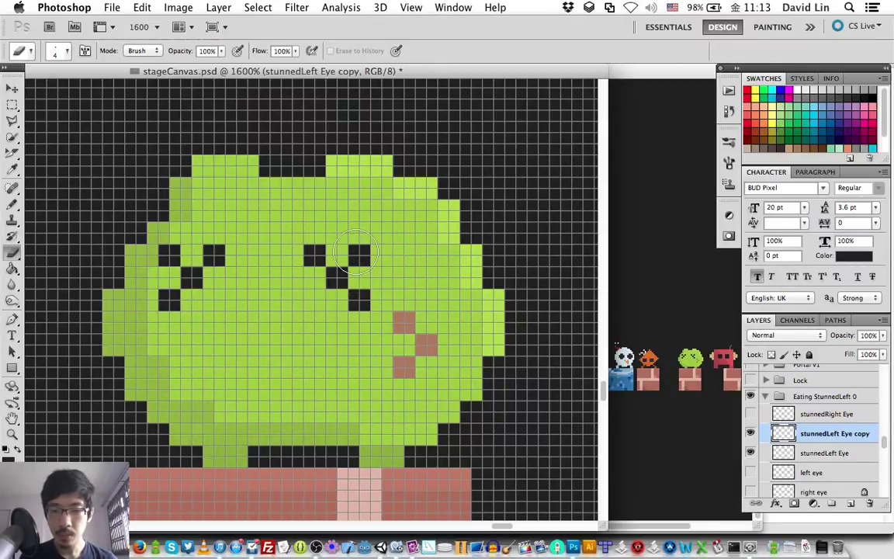
{"action": "left_click", "coordinate": [356, 252]}
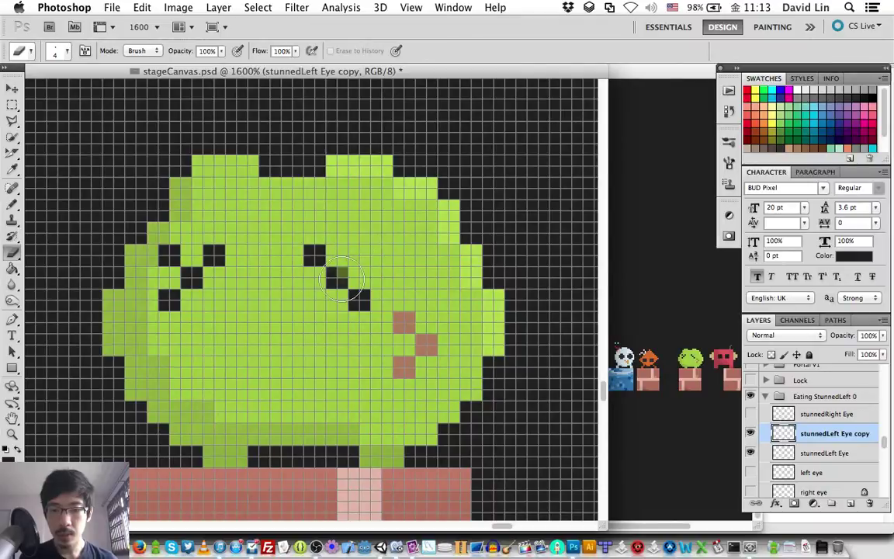
{"action": "key", "text": "b"}
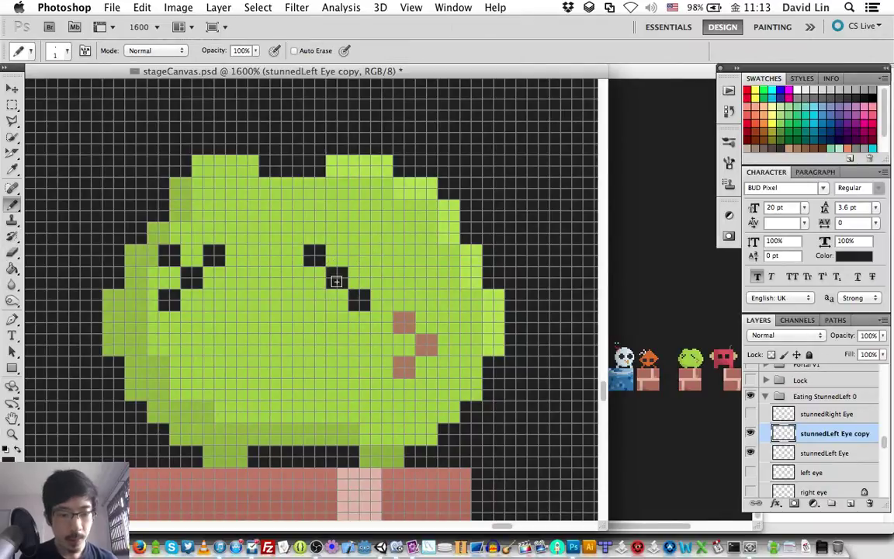
{"action": "left_click", "coordinate": [807, 453]}
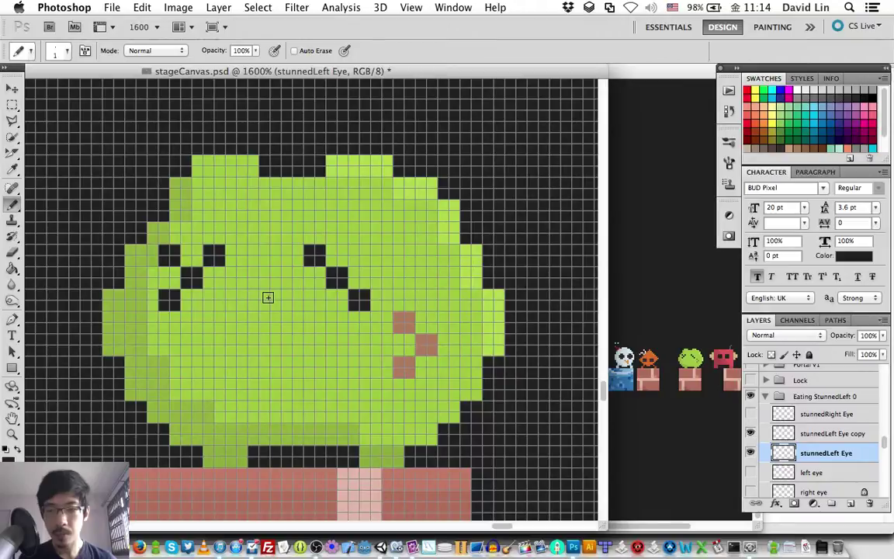
{"action": "key", "text": "super+z"}
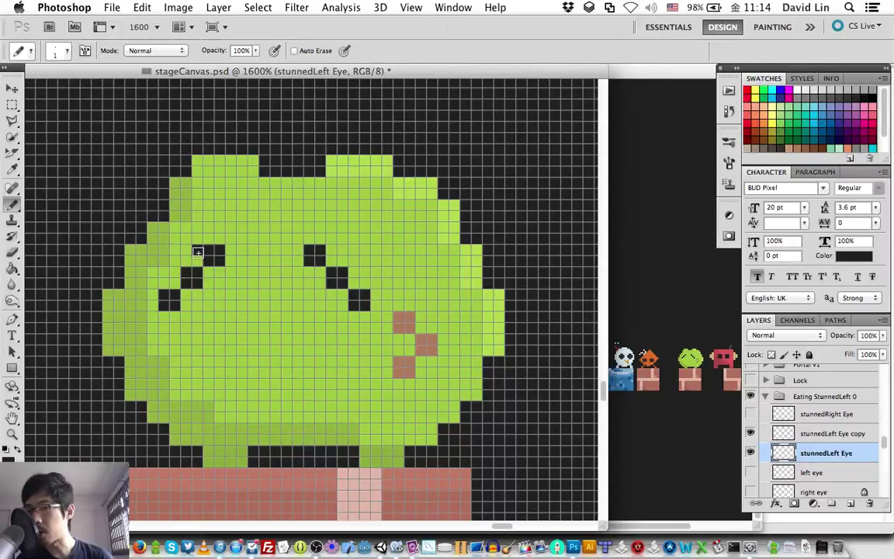
Step: Add three black pixels to thicken the left eye, then nudge the stunnedLeft Eye copy right
{"action": "left_click_drag", "start_coordinate": [169, 277], "coordinate": [148, 299]}
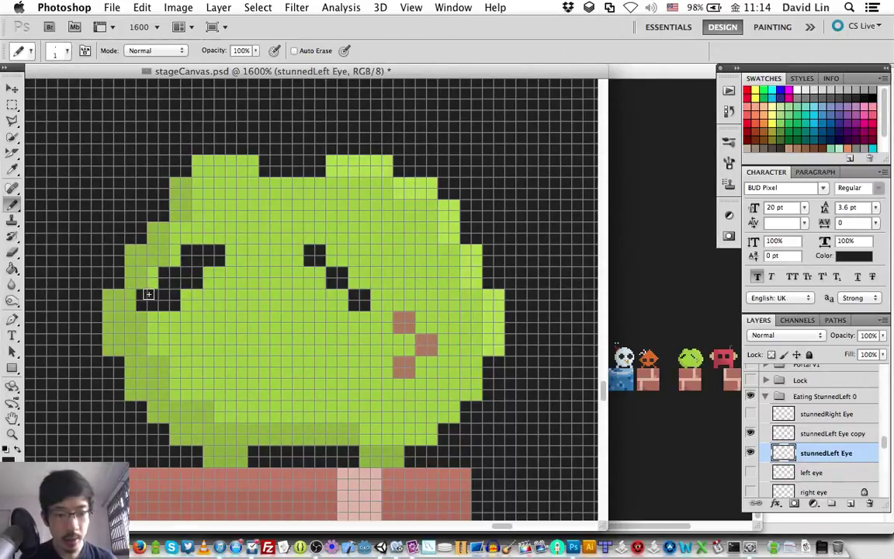
{"action": "left_click", "coordinate": [187, 250]}
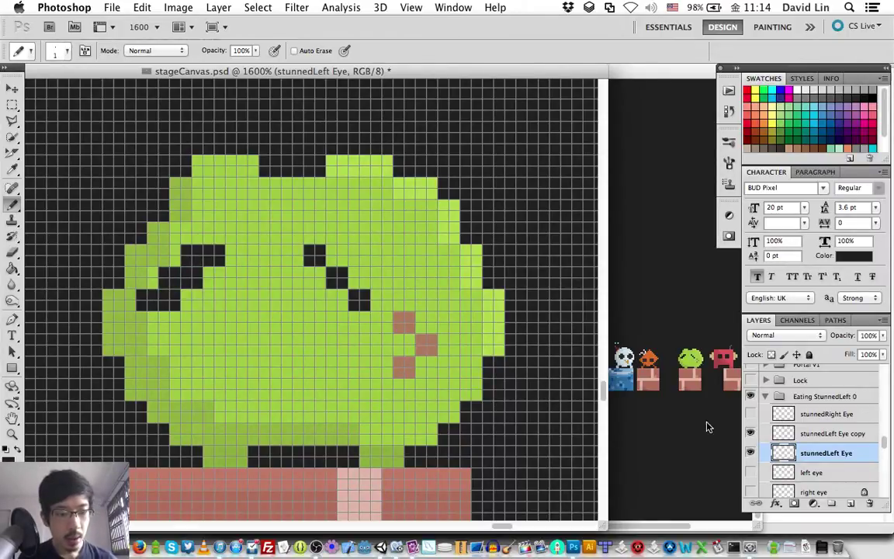
{"action": "left_click", "coordinate": [801, 435]}
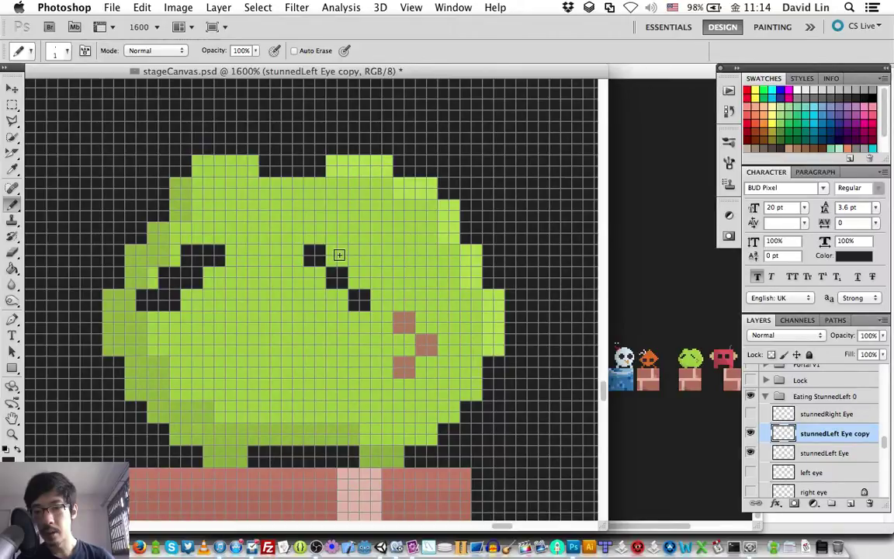
{"action": "key", "text": "super+Right"}
{"action": "key", "text": "super+Right"}
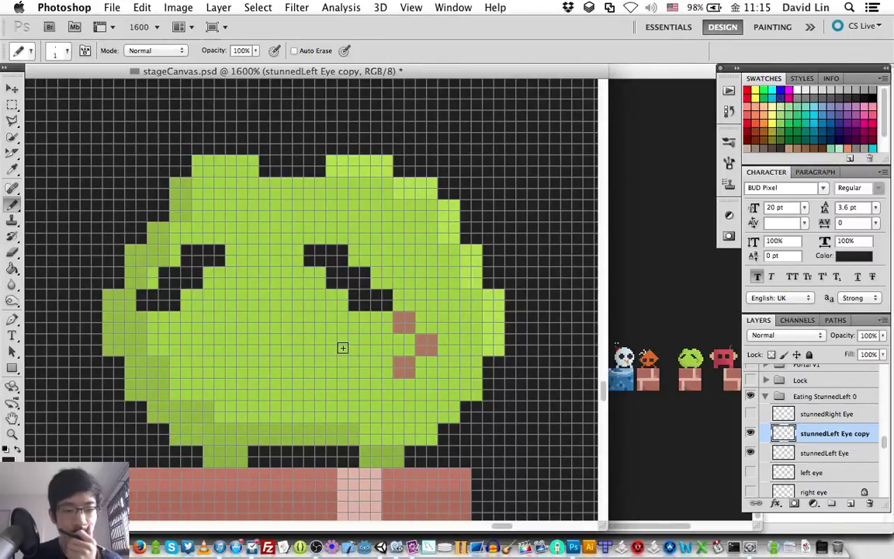
Step: With the Move tool, nudge the copied eye two pixels left, then one back right
{"action": "key", "text": "v"}
{"action": "key", "text": "Left"}
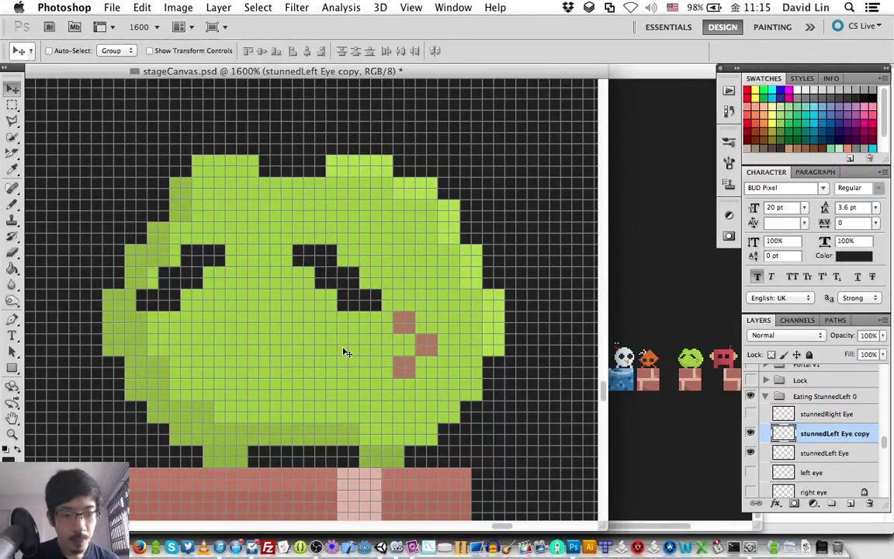
{"action": "key", "text": "Left"}
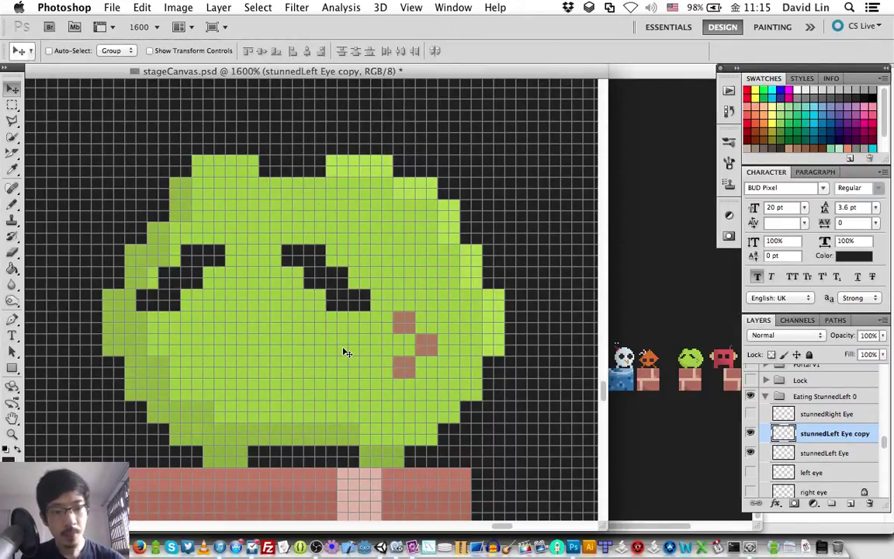
{"action": "key", "text": "Right"}
{"action": "key", "text": "Right"}
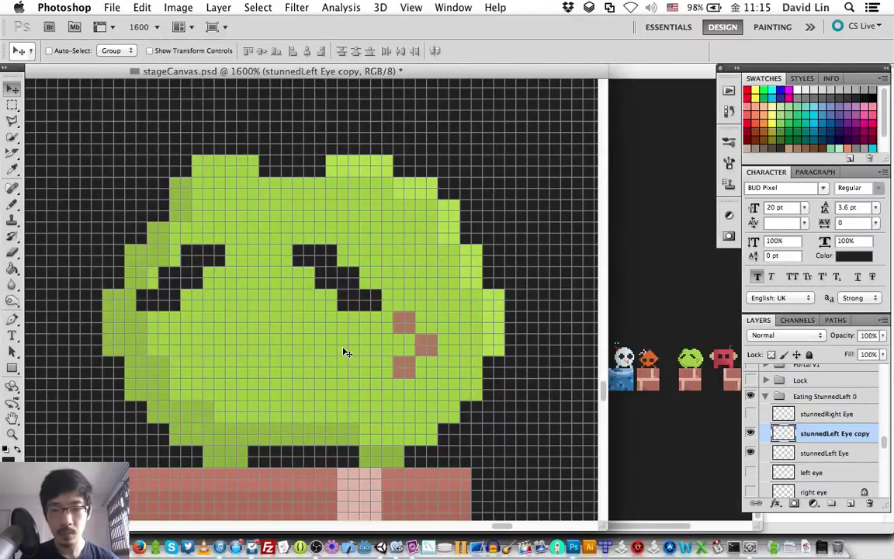
Step: Step back through history to undo the eye thickening and nudges
{"action": "key", "text": "super+z"}
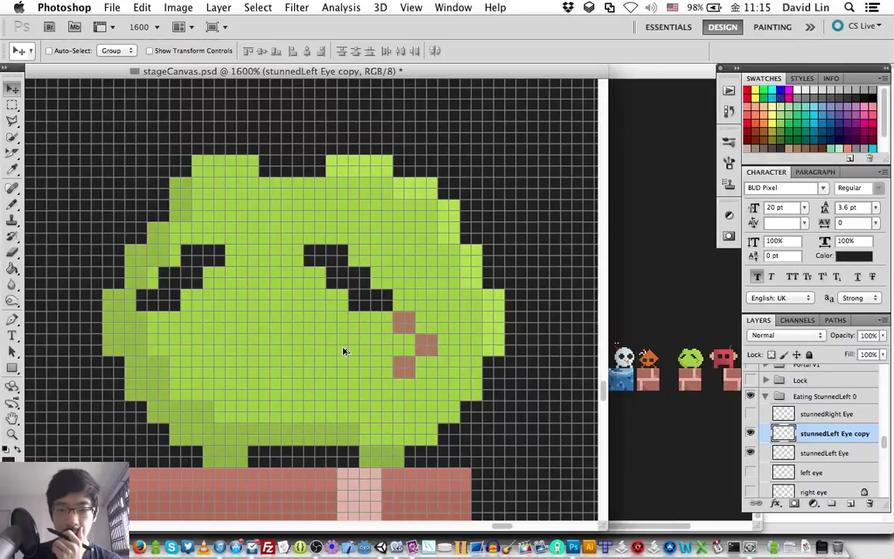
{"action": "key", "text": "super+z"}
{"action": "key", "text": "alt+super+z"}
{"action": "key", "text": "alt+super+z"}
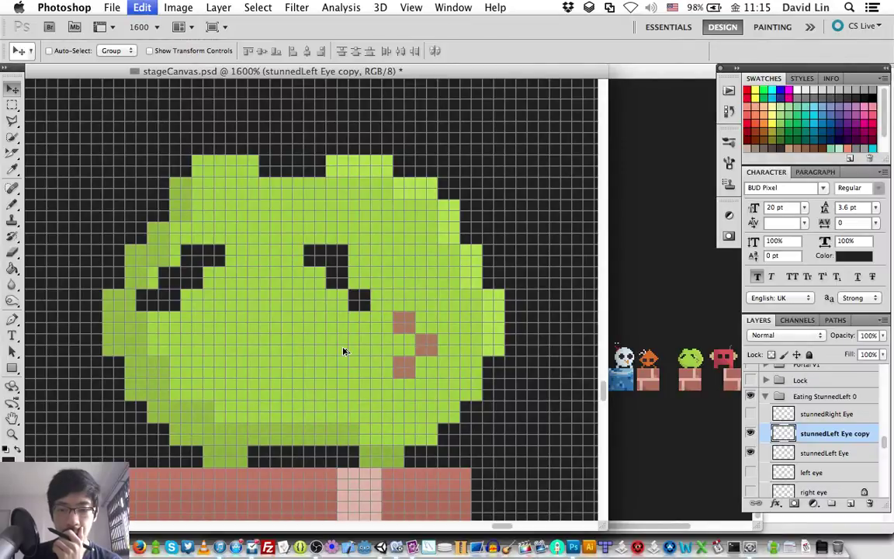
{"action": "key", "text": "alt+super+z"}
{"action": "key", "text": "alt+super+z"}
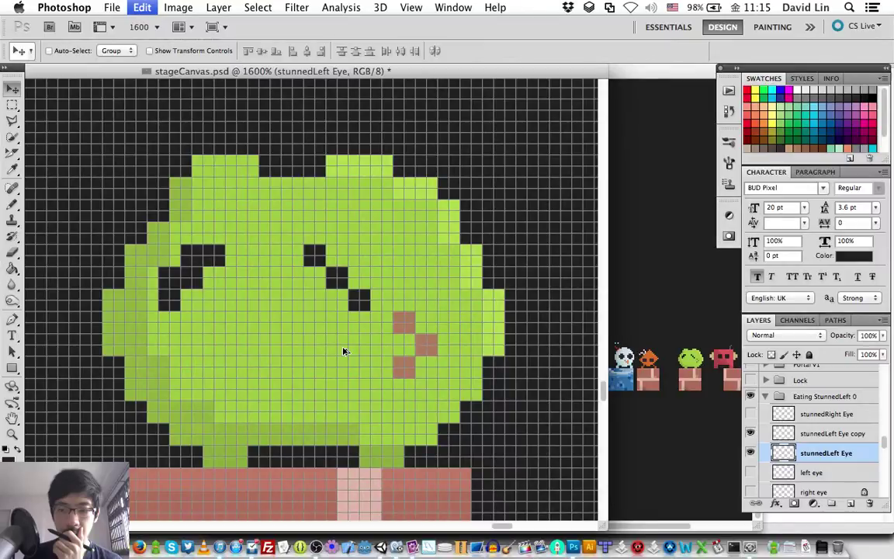
{"action": "key", "text": "alt+super+z"}
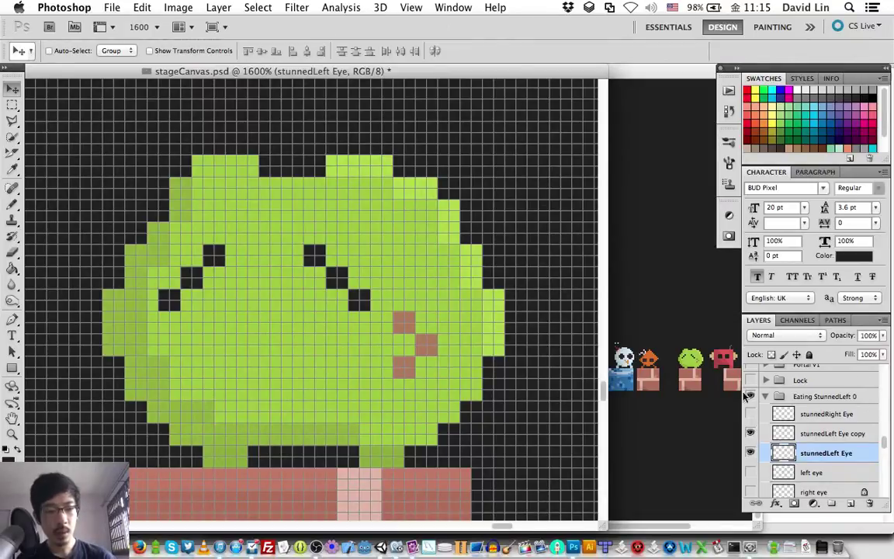
Step: Collapse Eating StunnedLeft 0 and flip its visibility against Eating MoveLeft 0, leaving MoveLeft hidden
{"action": "left_click", "coordinate": [766, 397]}
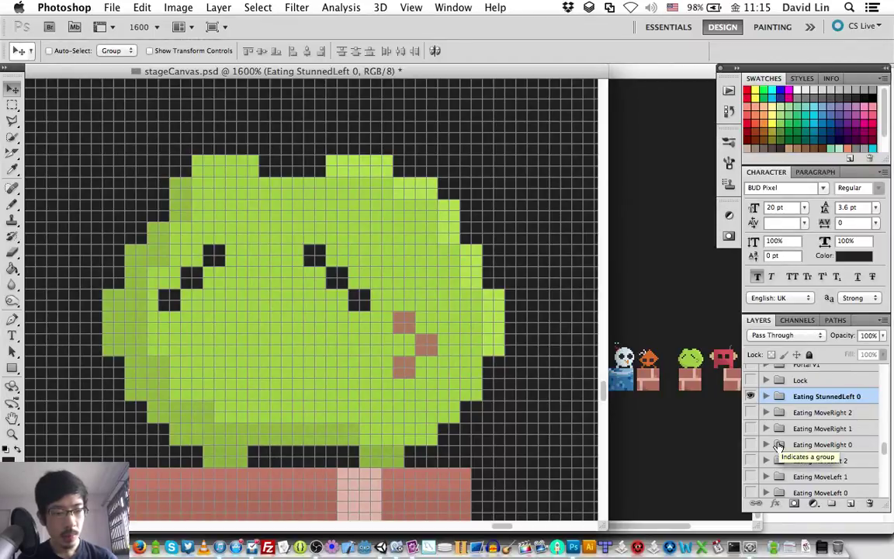
{"action": "scroll", "coordinate": [765, 412], "scroll_direction": "down", "scroll_amount": 1}
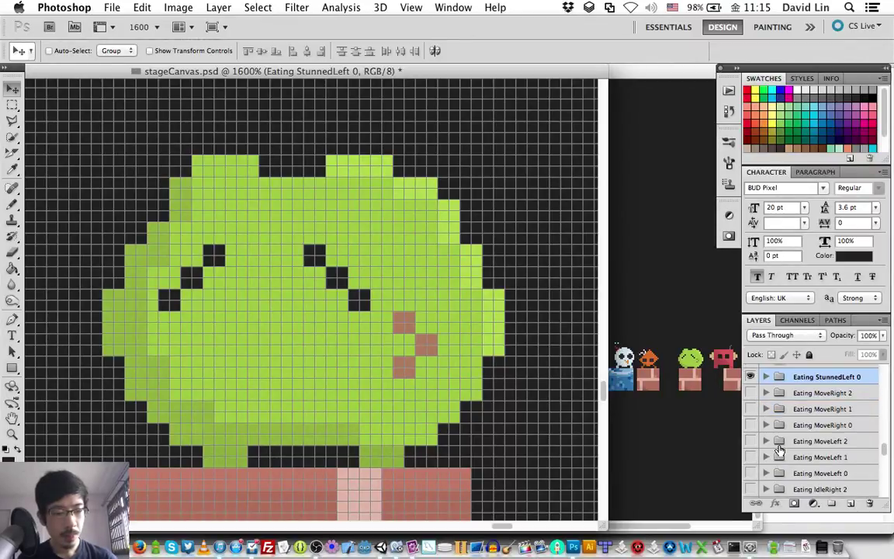
{"action": "left_click", "coordinate": [750, 377]}
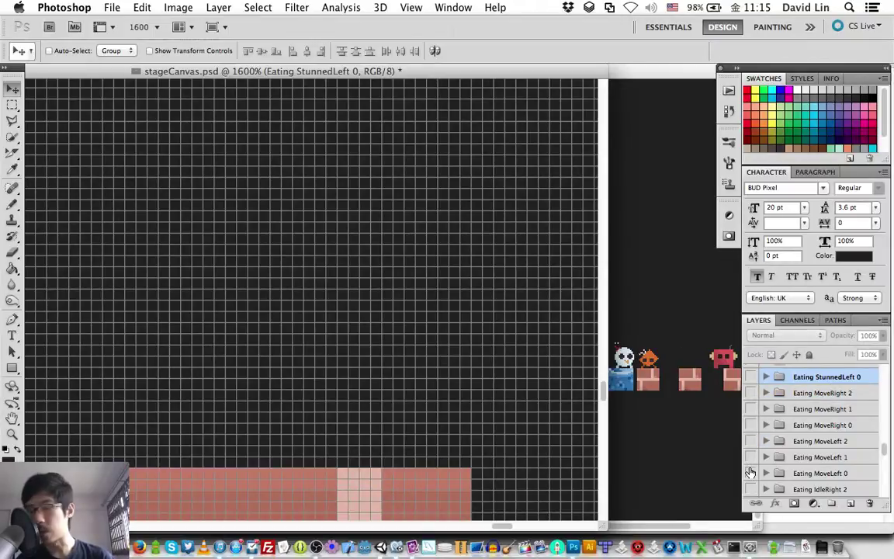
{"action": "left_click", "coordinate": [751, 472]}
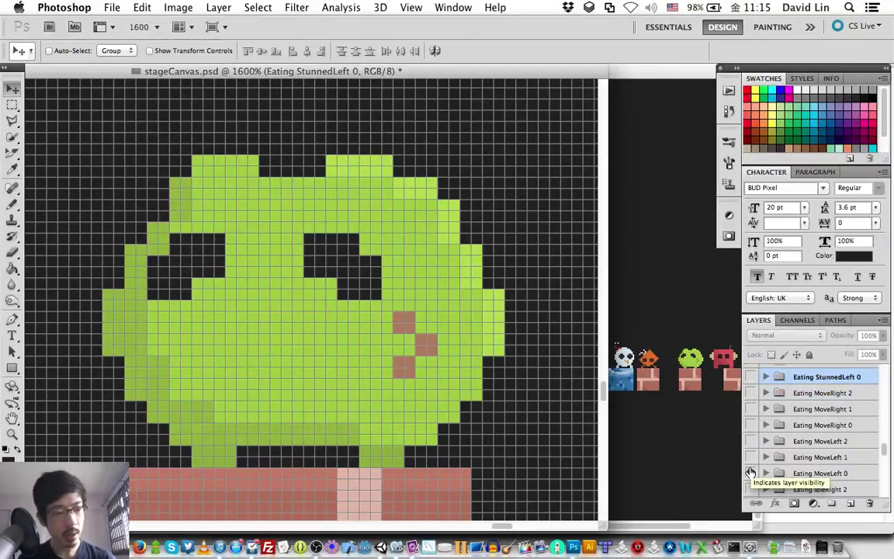
{"action": "left_click", "coordinate": [752, 376]}
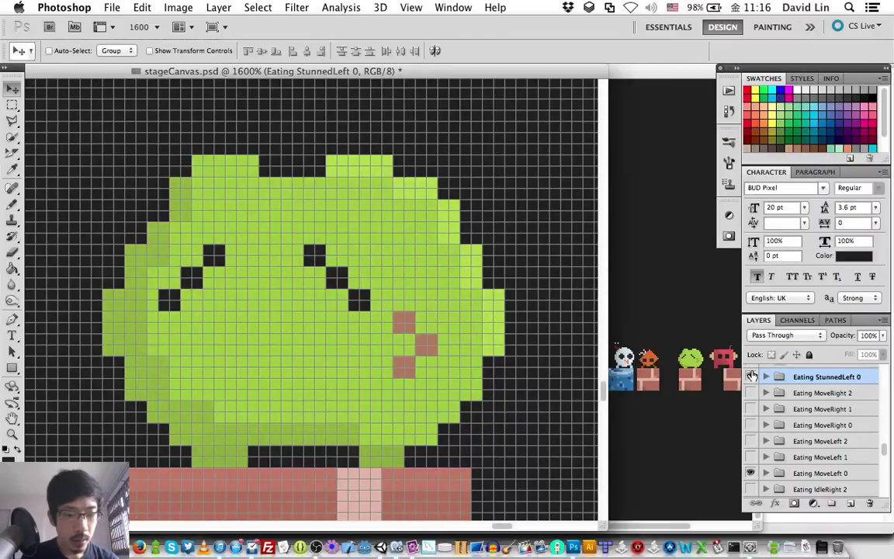
{"action": "left_click", "coordinate": [751, 376]}
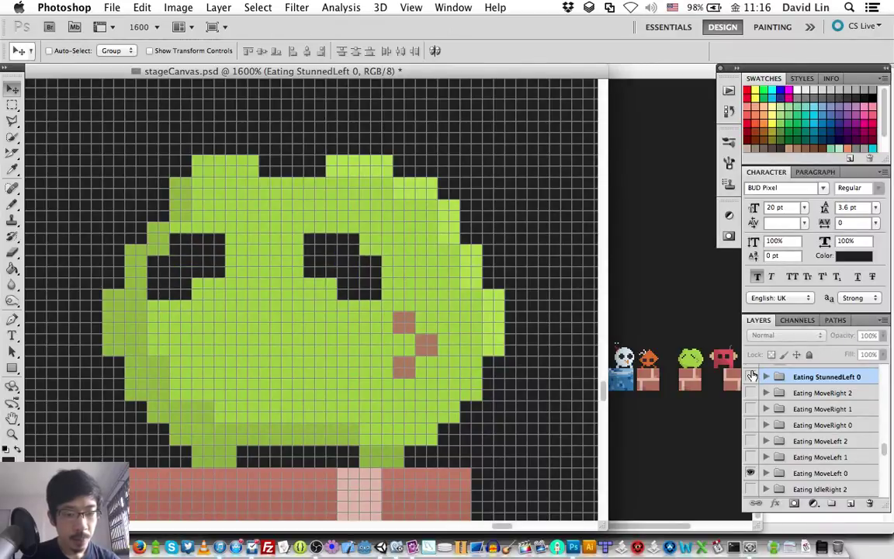
{"action": "left_click", "coordinate": [751, 376]}
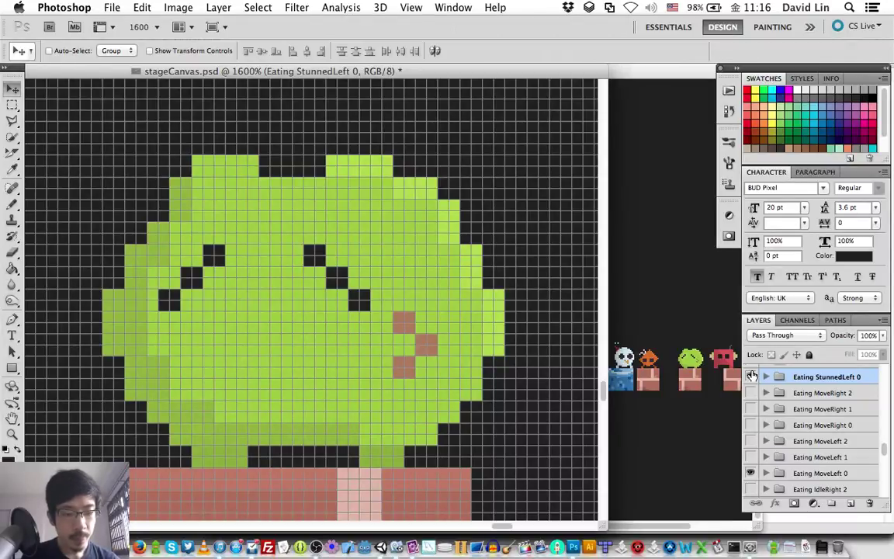
{"action": "left_click", "coordinate": [751, 473]}
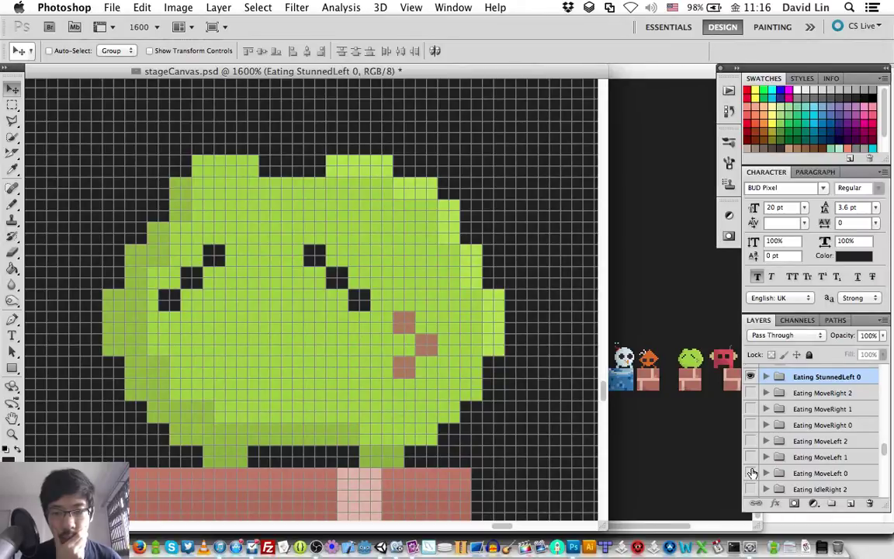
Step: Pencil two extra black pixels into each eye on stunnedLeft Eye and its copy, then collapse the group
{"action": "left_click", "coordinate": [766, 377]}
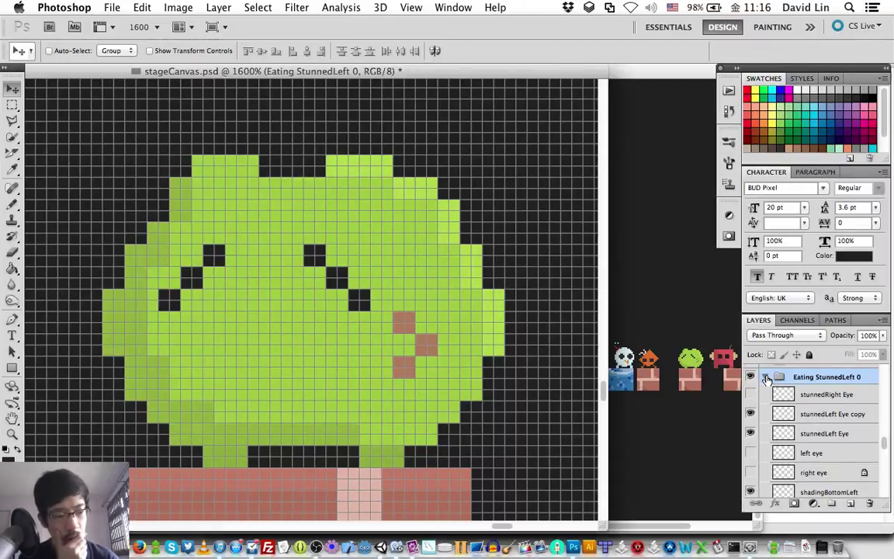
{"action": "left_click", "coordinate": [819, 437]}
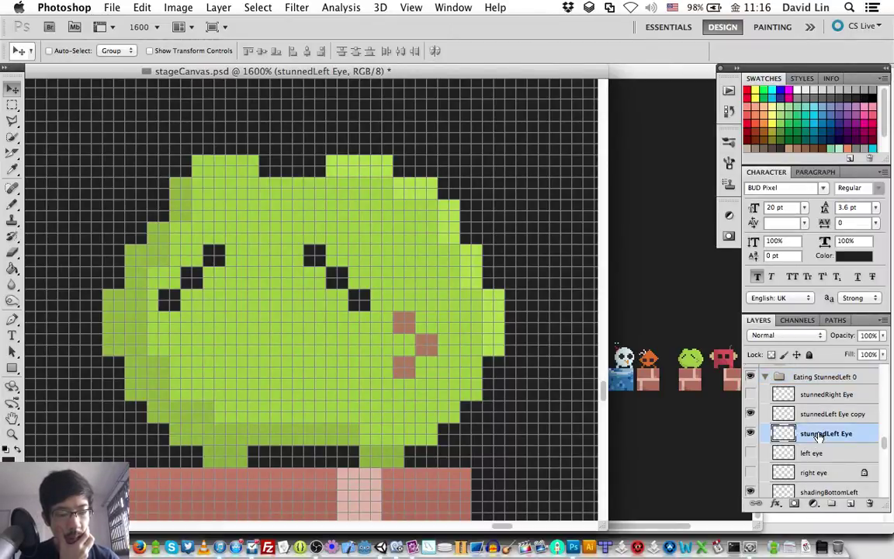
{"action": "key", "text": "b"}
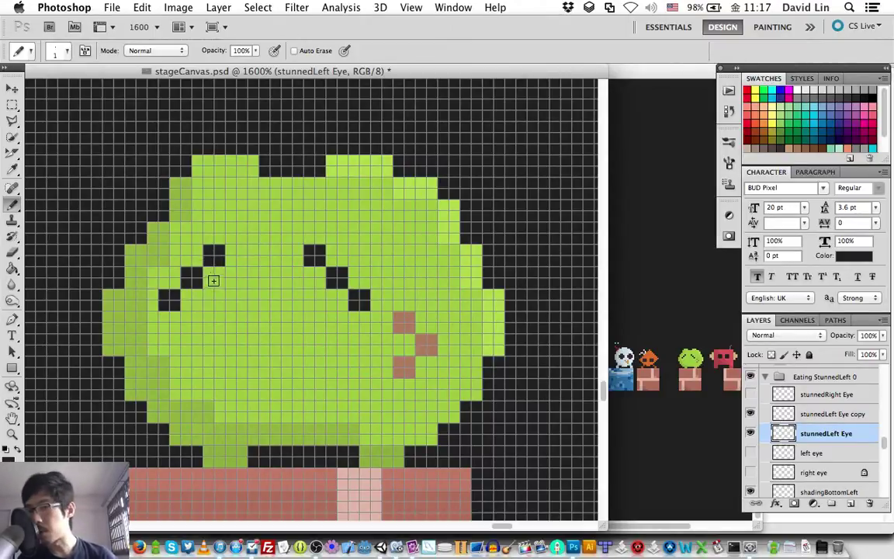
{"action": "left_click", "coordinate": [216, 279]}
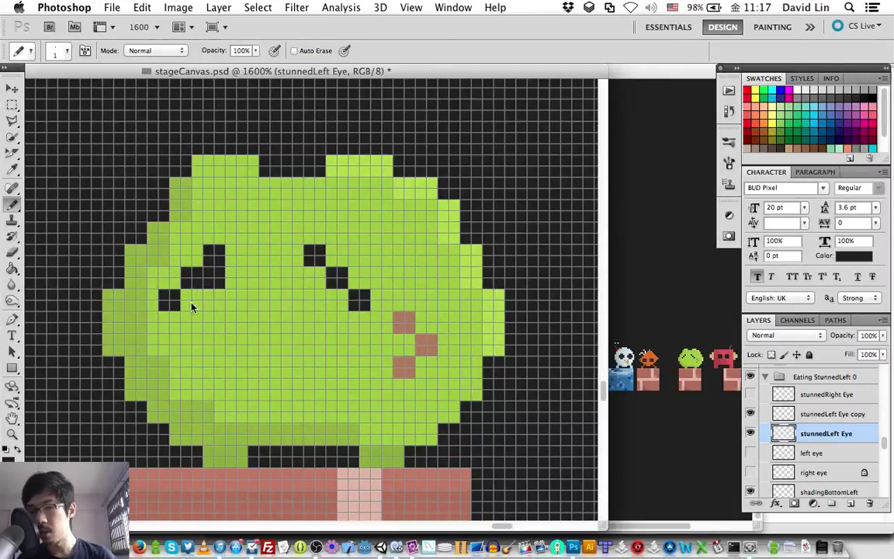
{"action": "left_click", "coordinate": [191, 300]}
{"action": "left_click", "coordinate": [807, 414]}
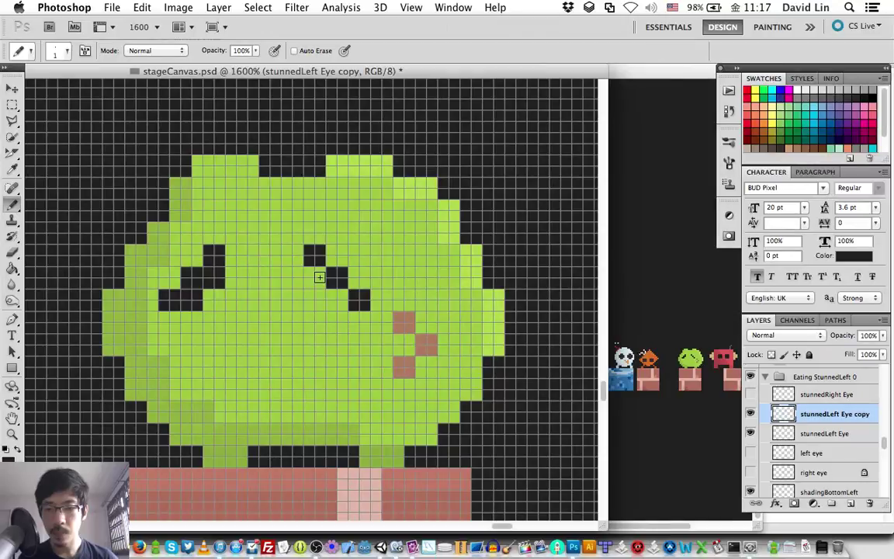
{"action": "left_click_drag", "start_coordinate": [319, 277], "coordinate": [336, 299]}
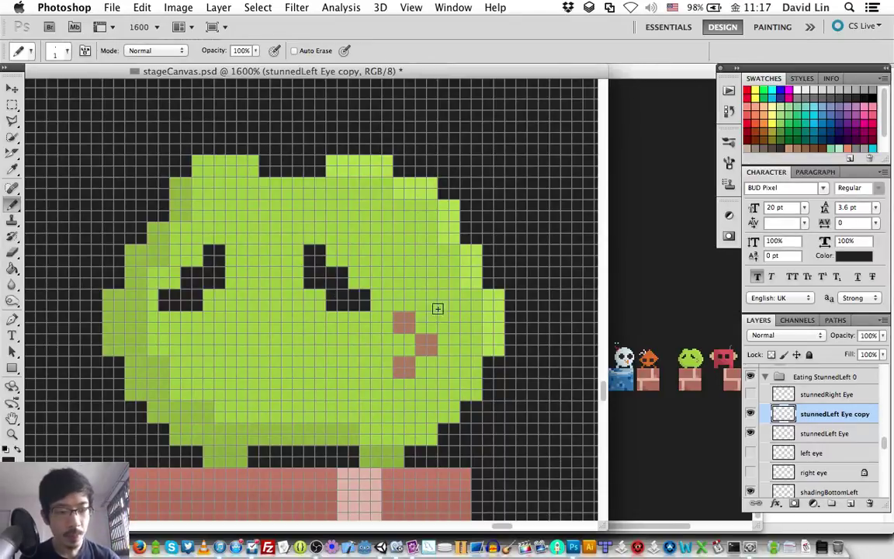
{"action": "left_click", "coordinate": [763, 378]}
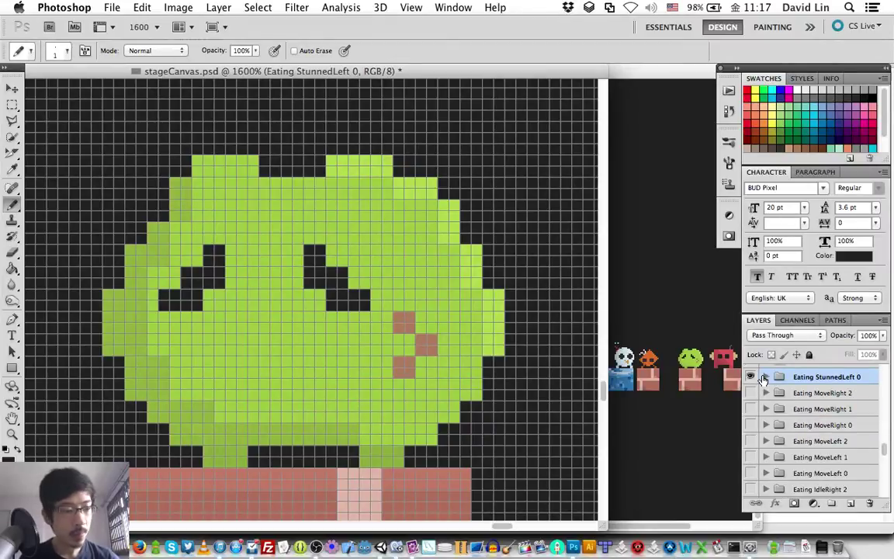
Step: Compare the stunned frame against Eating MoveLeft 0, hide MoveLeft again, and save
{"action": "left_click", "coordinate": [751, 474]}
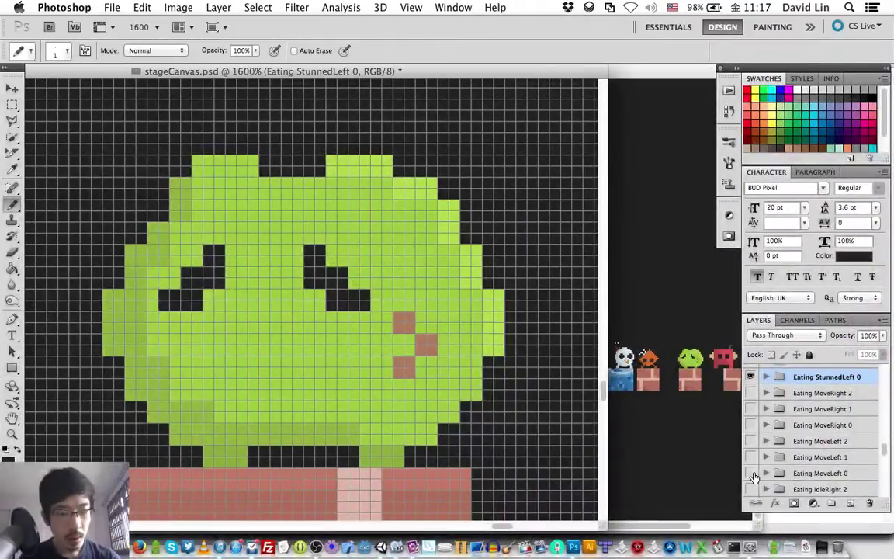
{"action": "left_click", "coordinate": [751, 377]}
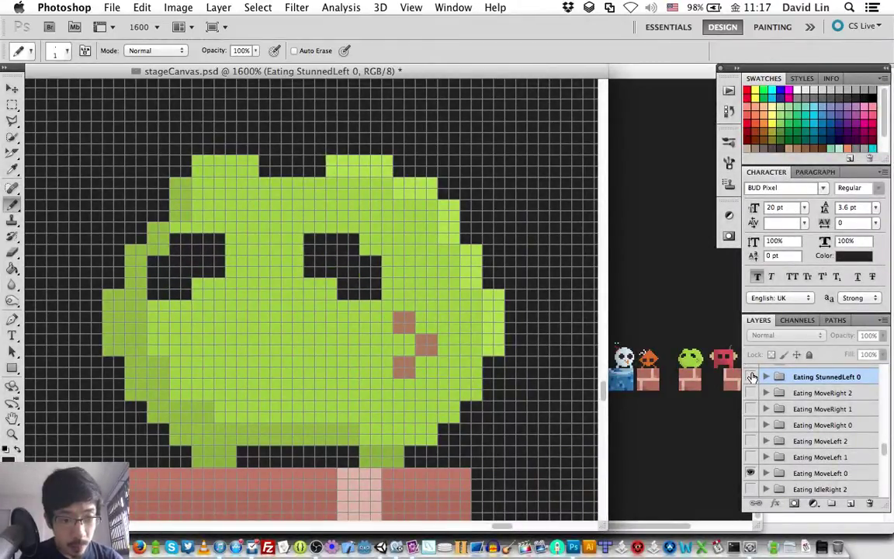
{"action": "left_click", "coordinate": [752, 376]}
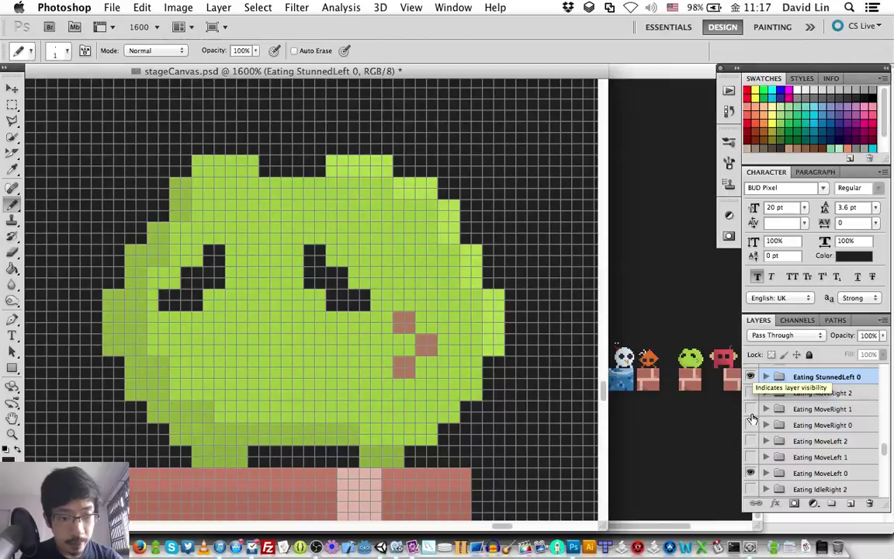
{"action": "left_click", "coordinate": [751, 473]}
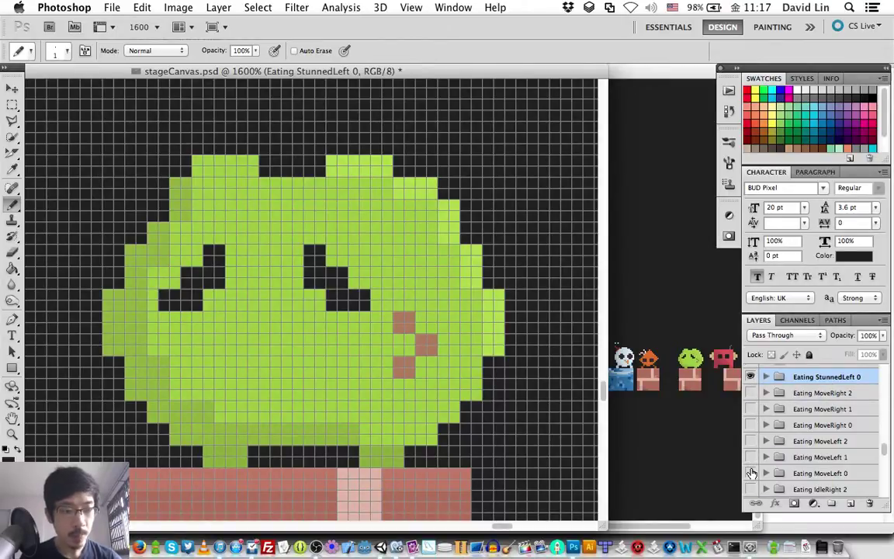
{"action": "key", "text": "super+s"}
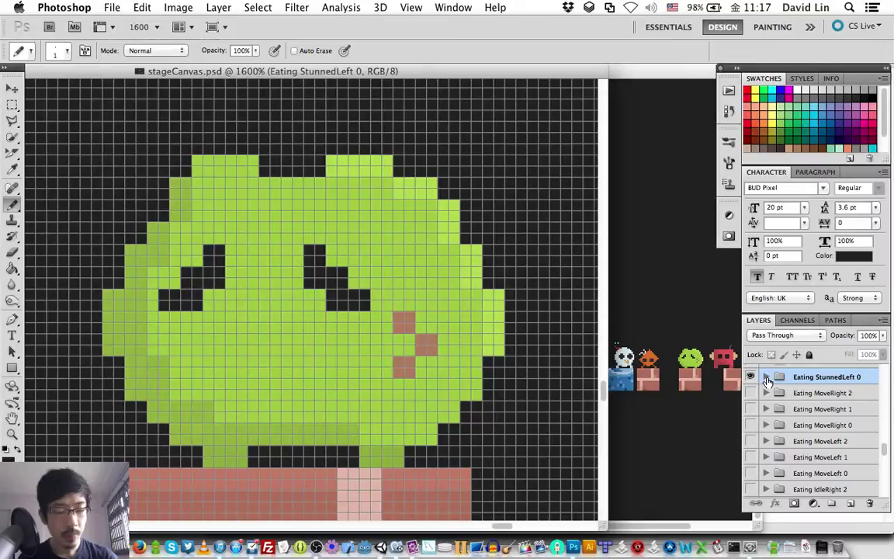
Step: Toggle the old right eye and stunnedLeft Eye copy layers to compare, leaving right eye hidden
{"action": "left_click", "coordinate": [766, 377]}
{"action": "left_click", "coordinate": [751, 473]}
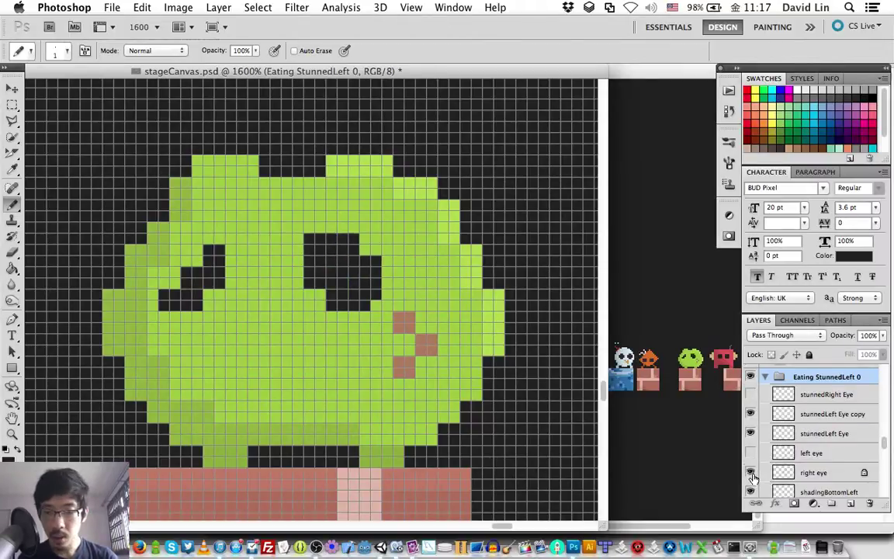
{"action": "left_click", "coordinate": [751, 474]}
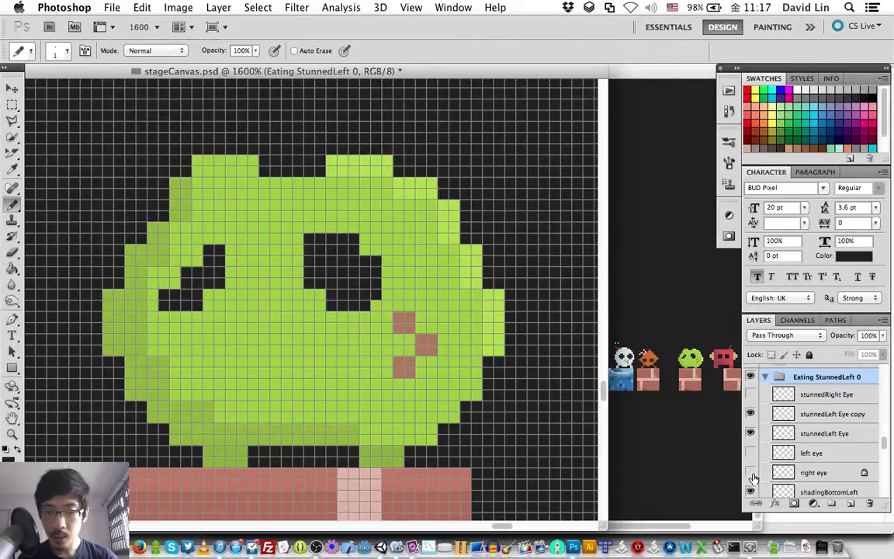
{"action": "left_click", "coordinate": [751, 474]}
{"action": "left_click", "coordinate": [752, 473]}
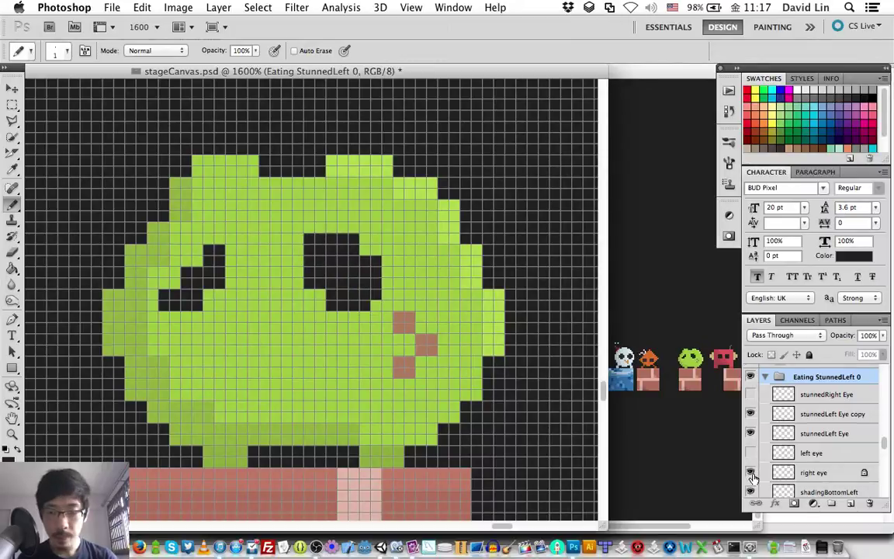
{"action": "left_click", "coordinate": [751, 414]}
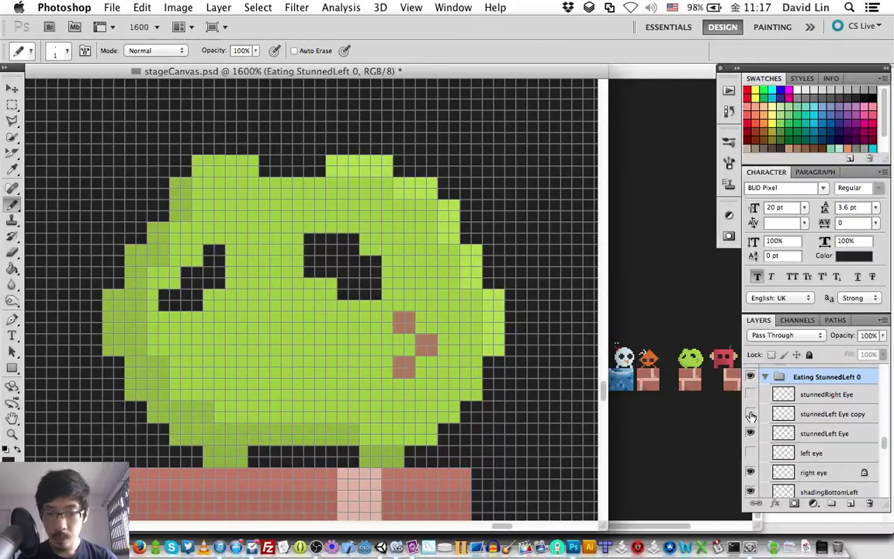
{"action": "left_click", "coordinate": [751, 414]}
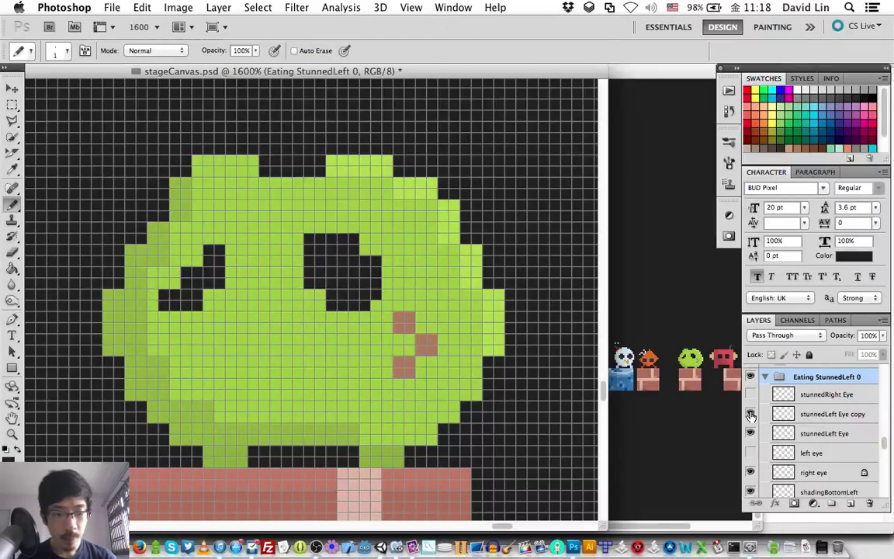
{"action": "left_click", "coordinate": [751, 414]}
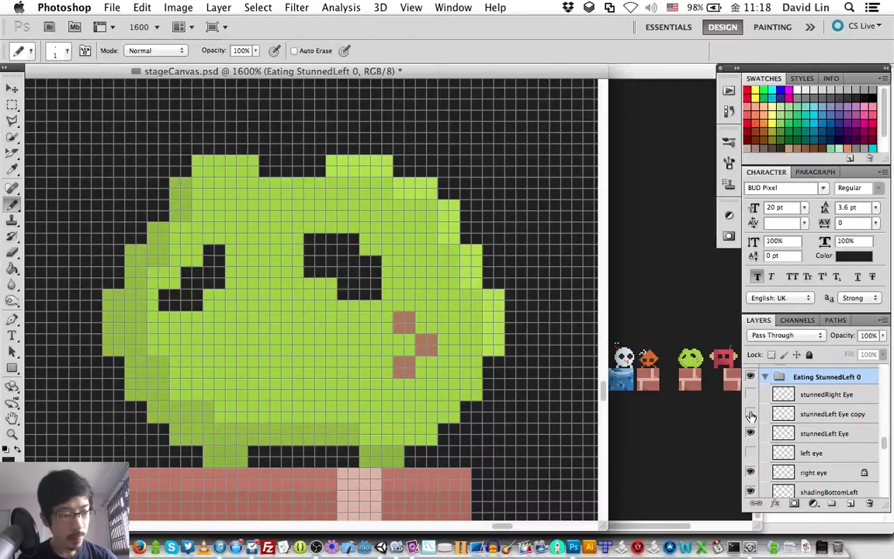
{"action": "left_click", "coordinate": [751, 414]}
{"action": "left_click", "coordinate": [750, 472]}
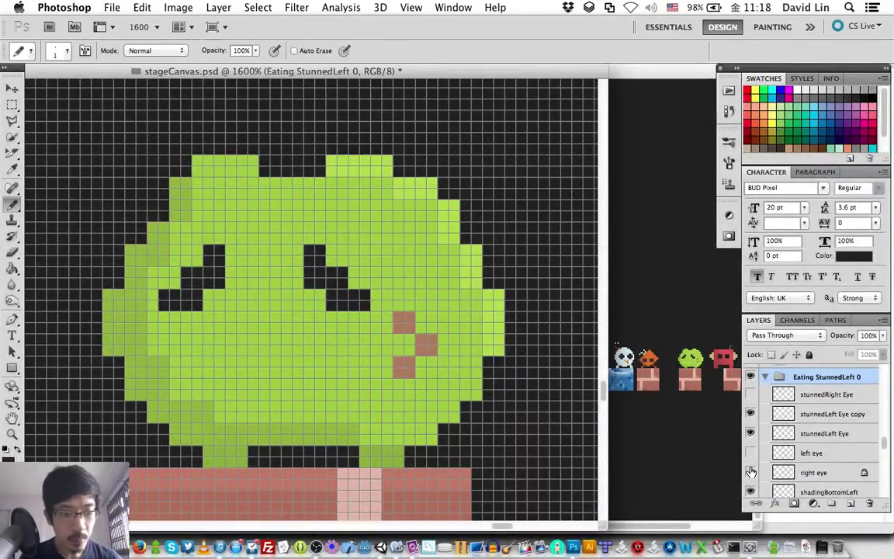
Step: Select both stunnedLeft Eye layers, nudge them up one pixel and back down, then save
{"action": "left_click", "coordinate": [809, 433]}
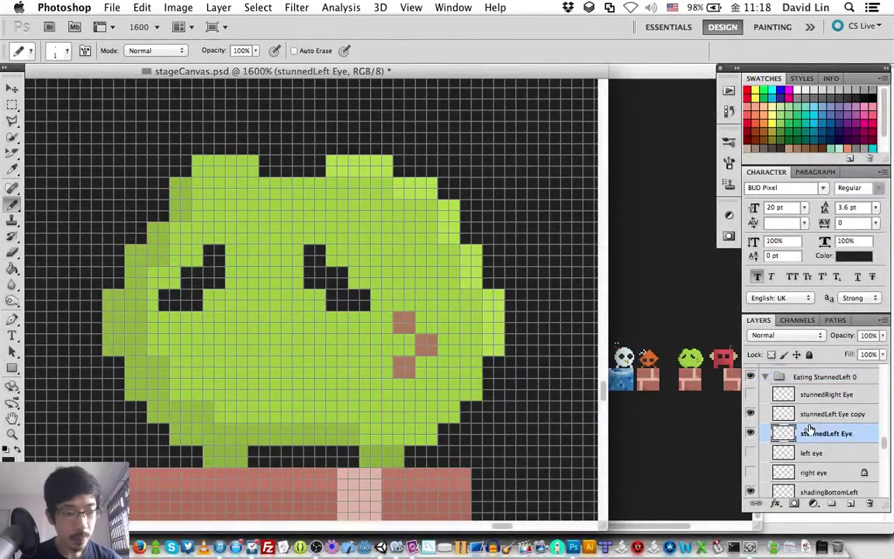
{"action": "left_click", "coordinate": [819, 414], "text": "shift"}
{"action": "key", "text": "v"}
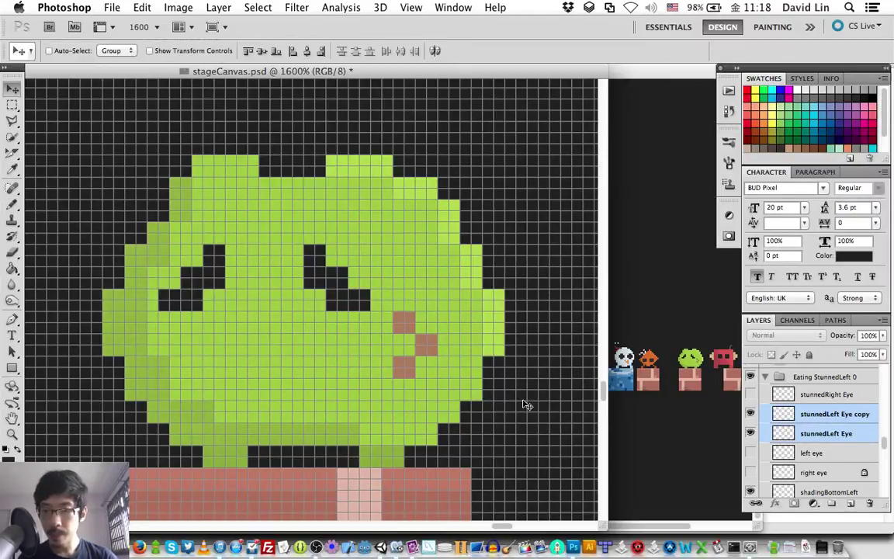
{"action": "key", "text": "Up"}
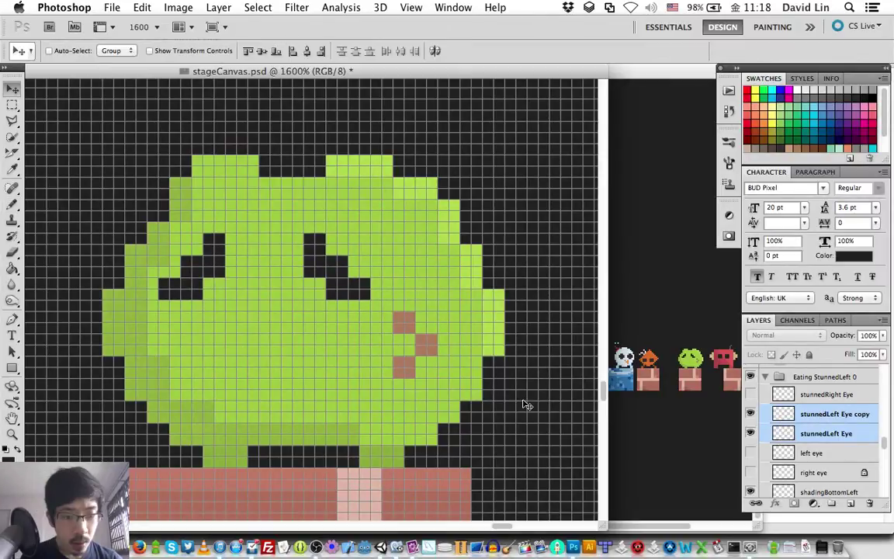
{"action": "key", "text": "Down"}
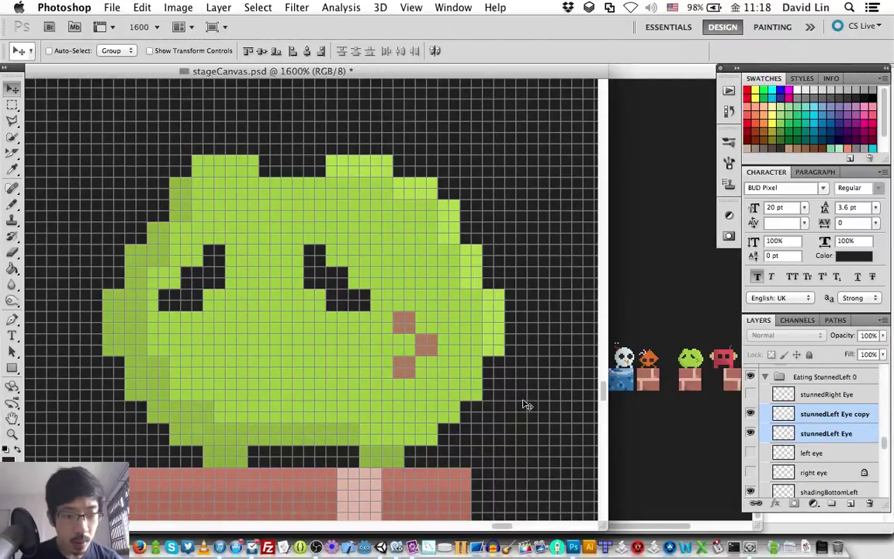
{"action": "key", "text": "super+s"}
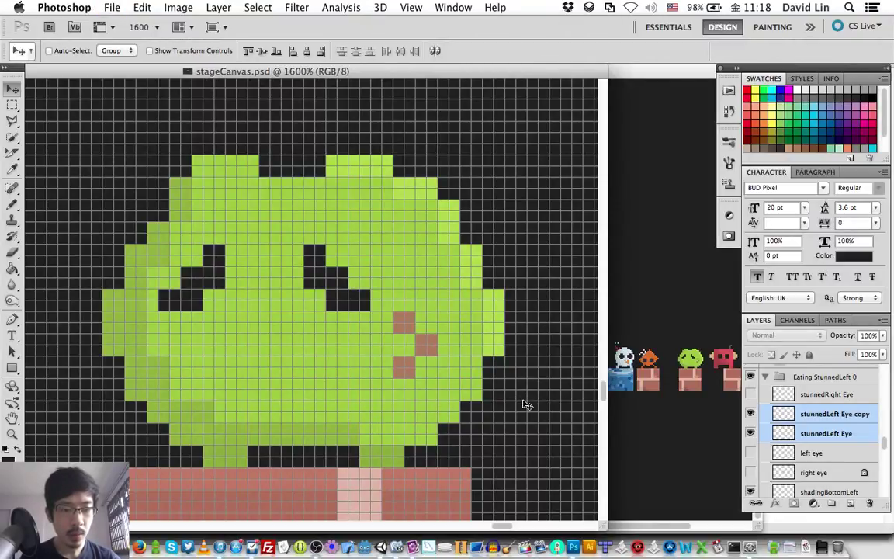
Step: Collapse the Eating StunnedLeft 0 group, save, and toggle its visibility off and on to check
{"action": "left_click", "coordinate": [764, 378]}
{"action": "left_click", "coordinate": [764, 378]}
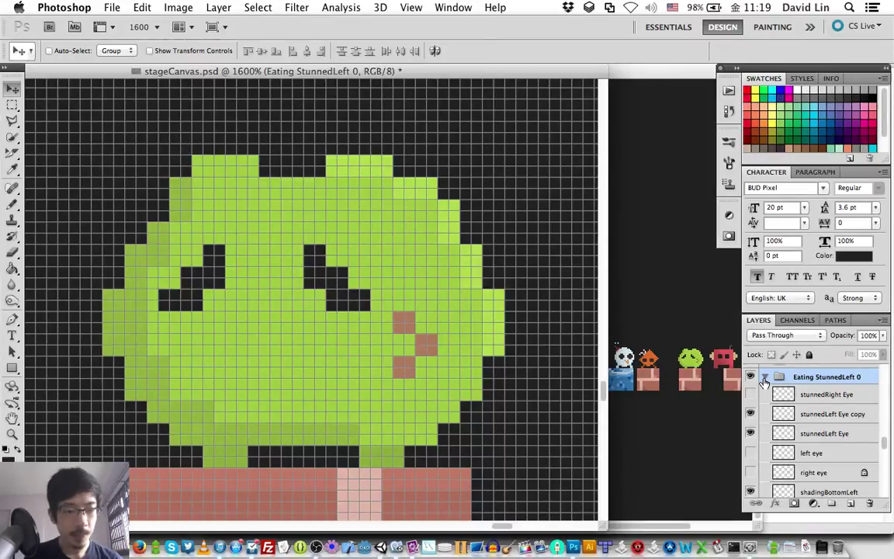
{"action": "left_click", "coordinate": [764, 377]}
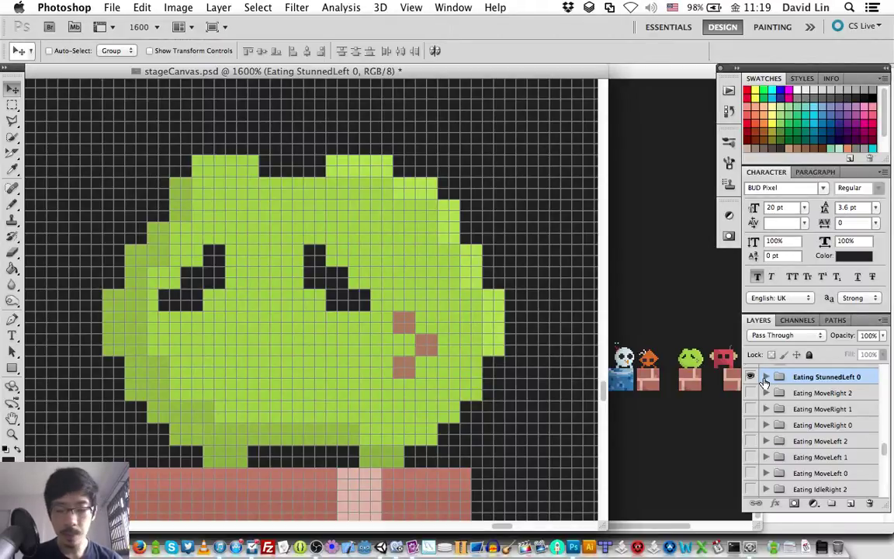
{"action": "key", "text": "super+s"}
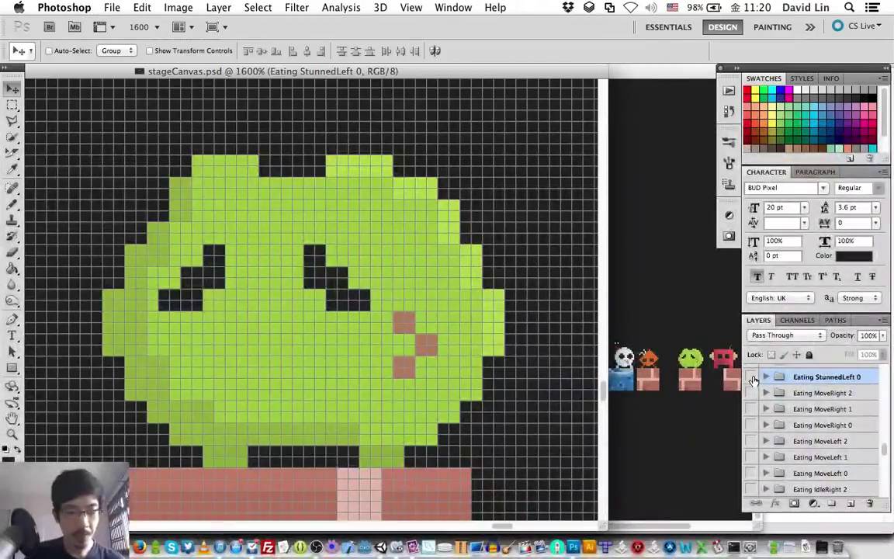
{"action": "left_click", "coordinate": [751, 378]}
{"action": "left_click", "coordinate": [751, 378]}
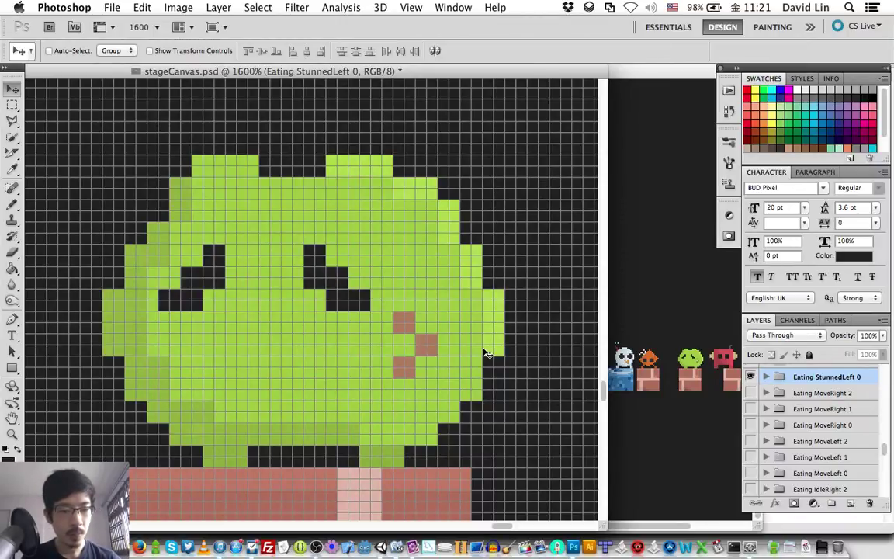
Step: Save the document and bring the OBS streaming window to the front
{"action": "scroll", "coordinate": [793, 428], "scroll_direction": "up", "scroll_amount": 2}
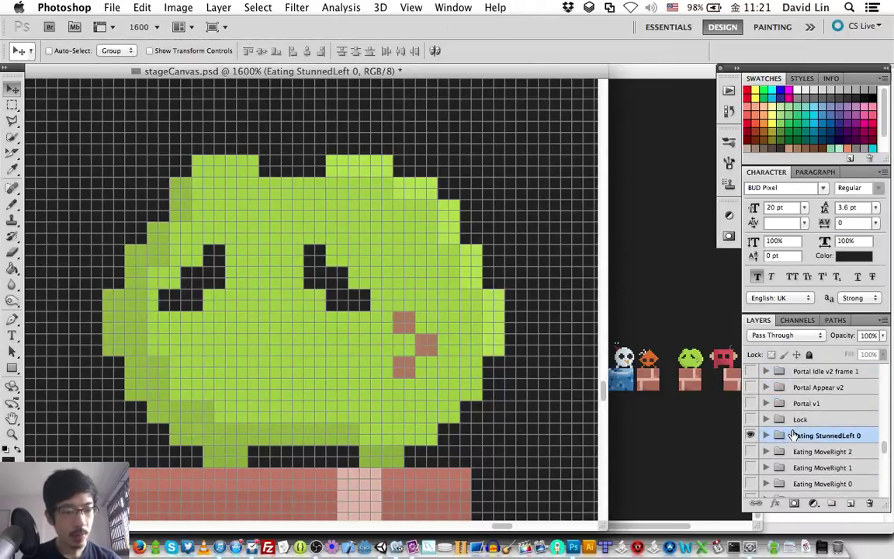
{"action": "scroll", "coordinate": [793, 433], "scroll_direction": "down", "scroll_amount": 2}
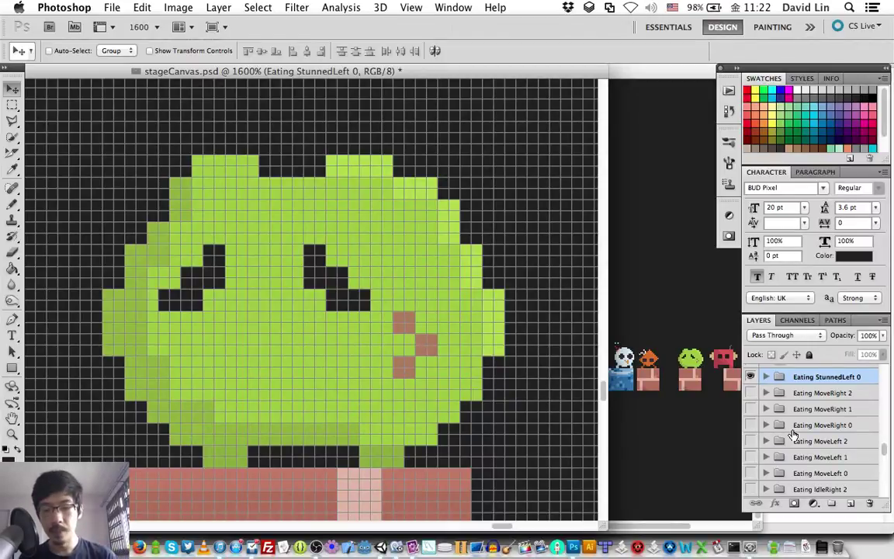
{"action": "key", "text": "super+s"}
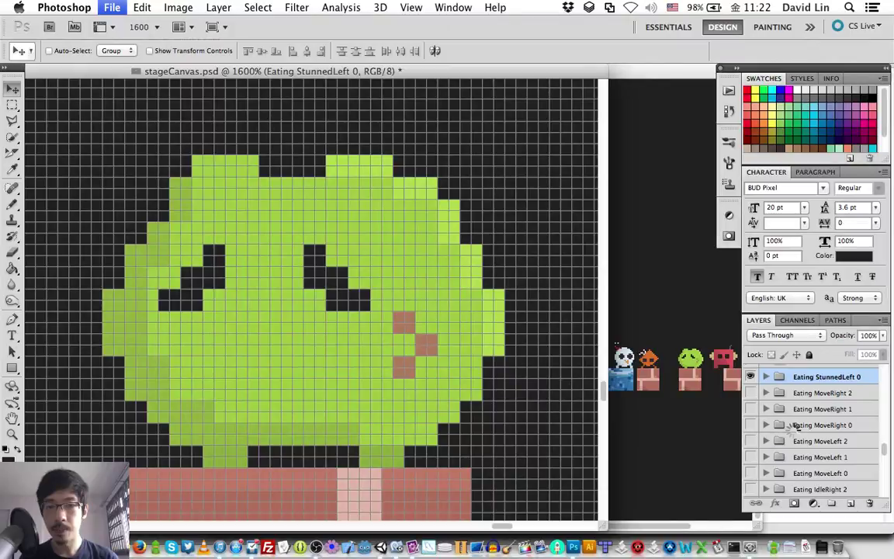
{"action": "key", "text": "super+Tab"}
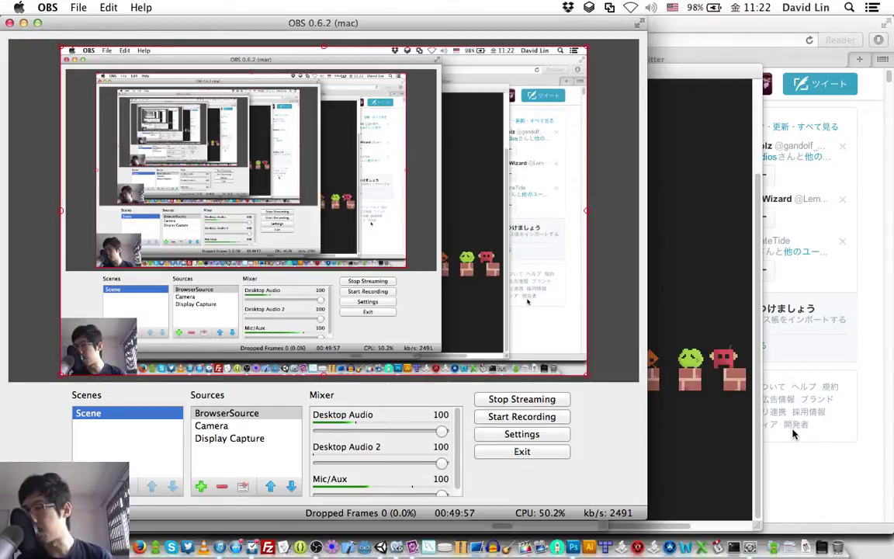
Step: Switch from OBS through Safari and back to the Photoshop pixel-art document with Cmd+Tab
{"action": "key", "text": "super+Tab"}
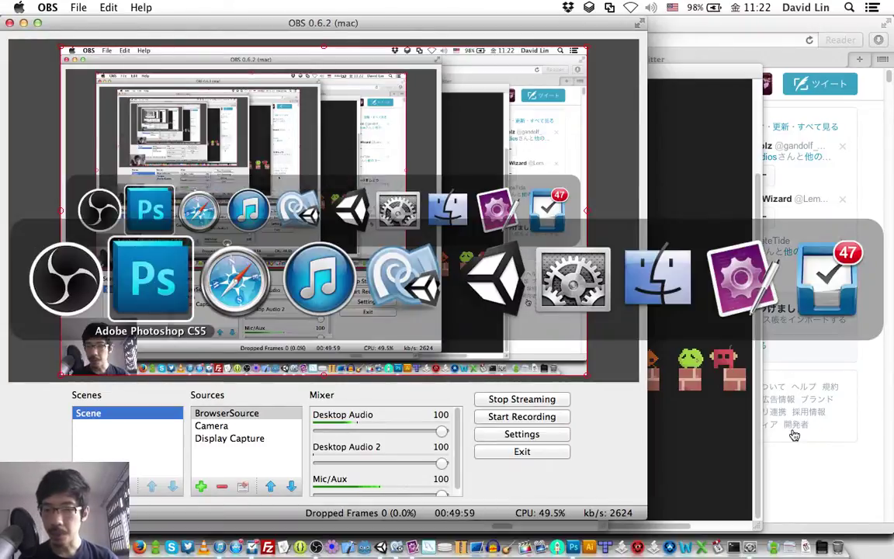
{"action": "key", "text": "super+Tab"}
{"action": "key", "text": "super+Tab"}
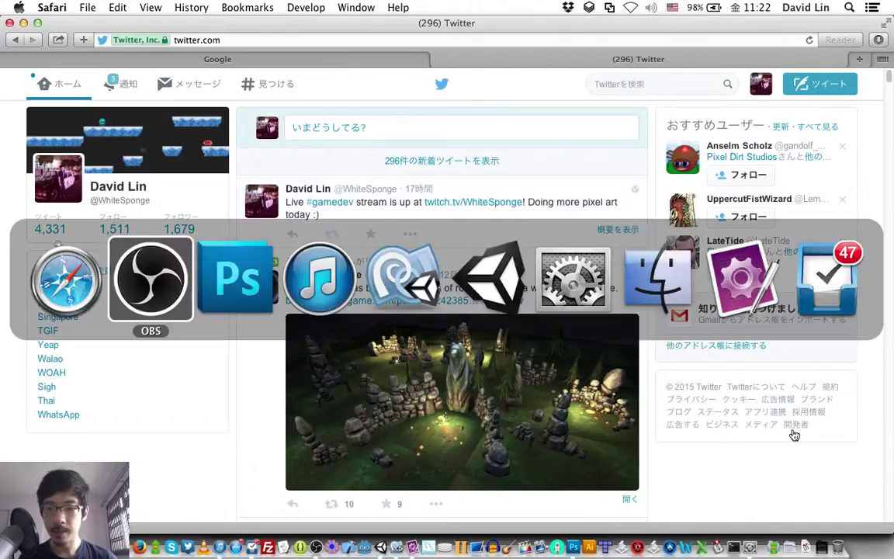
{"action": "key", "text": "super+Tab"}
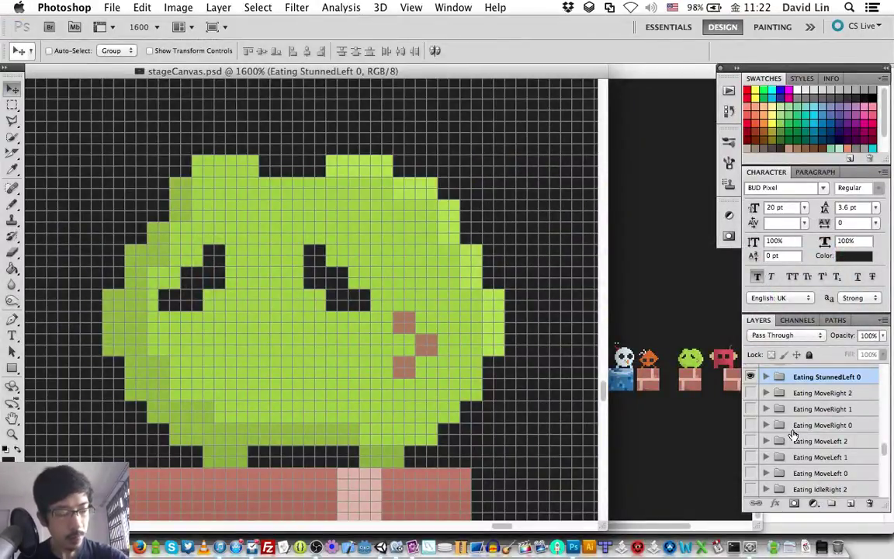
Step: Delete the old stunnedRight Eye layer in the Eating StunnedLeft 0 group
{"action": "left_click", "coordinate": [767, 377]}
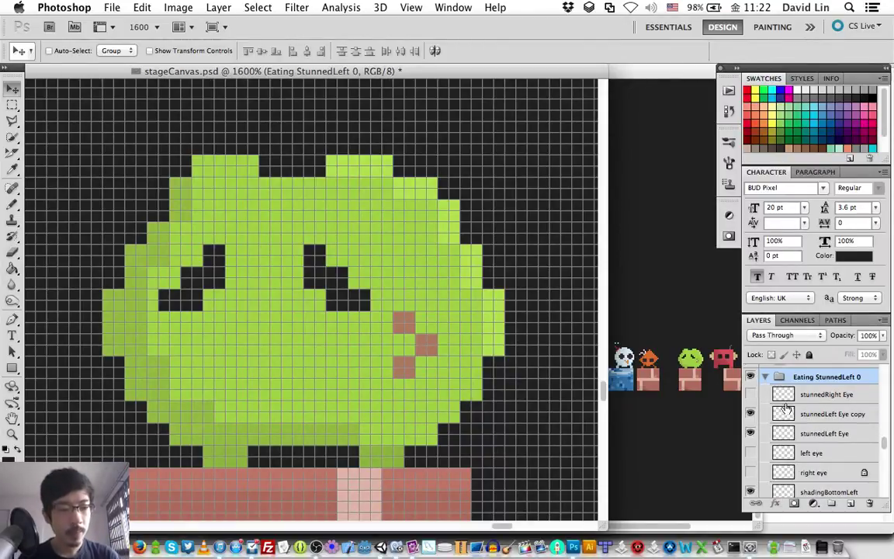
{"action": "left_click", "coordinate": [815, 398]}
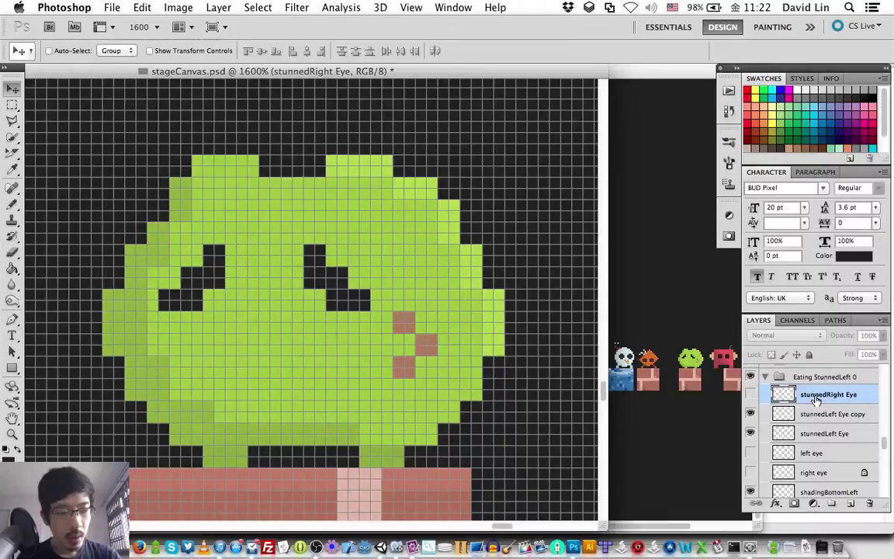
{"action": "key", "text": "Delete"}
Step: Rename the copied eye layer to 'stunnedRight Eye', save, and collapse the group
{"action": "double_click", "coordinate": [815, 394]}
{"action": "type", "text": "stunnedRightEy"}
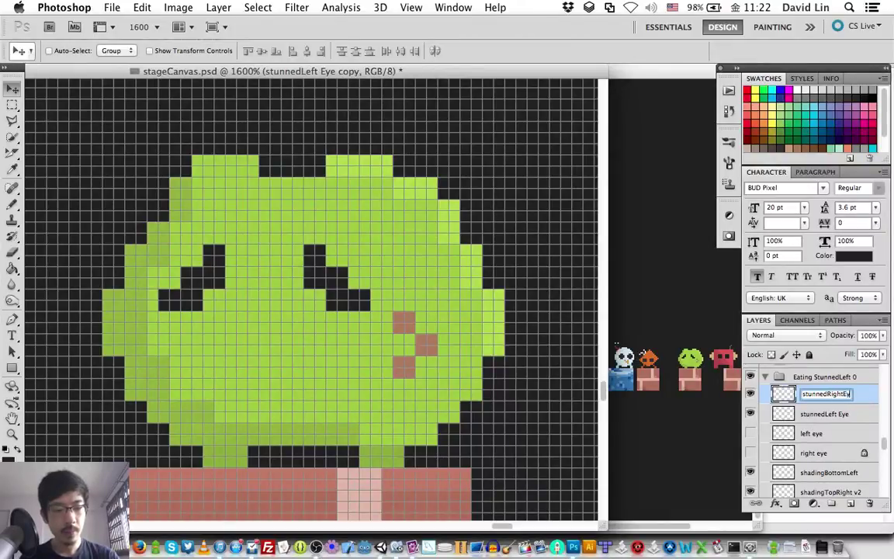
{"action": "key", "text": "BackSpace"}
{"action": "key", "text": "BackSpace"}
{"action": "type", "text": "Eye"}
{"action": "key", "text": "Return"}
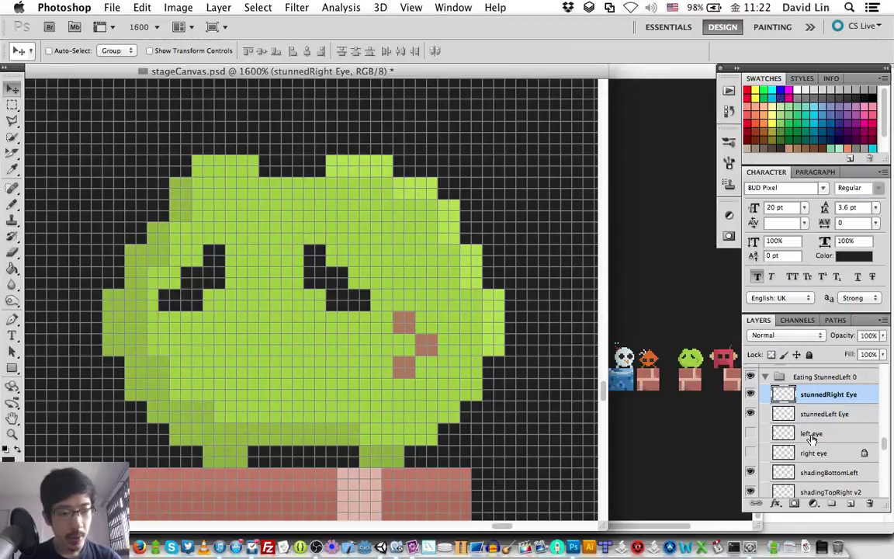
{"action": "key", "text": "super+s"}
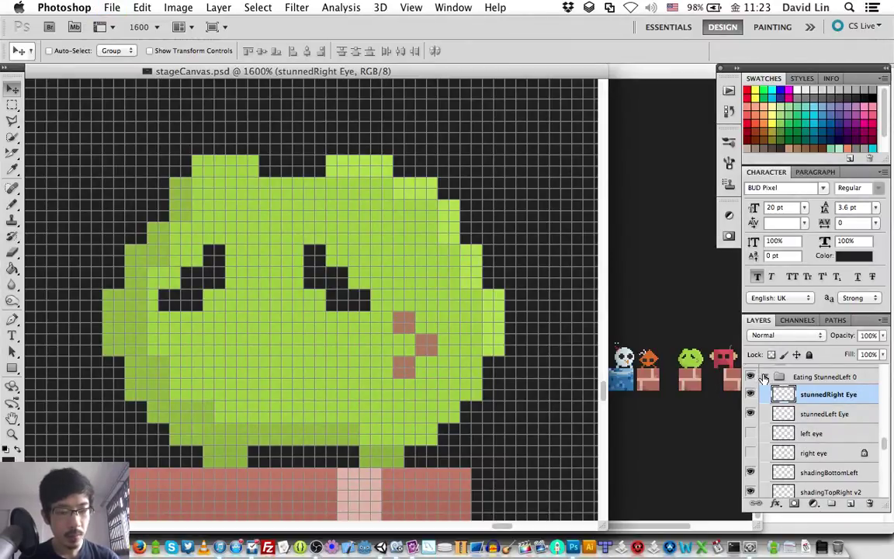
{"action": "left_click", "coordinate": [765, 377]}
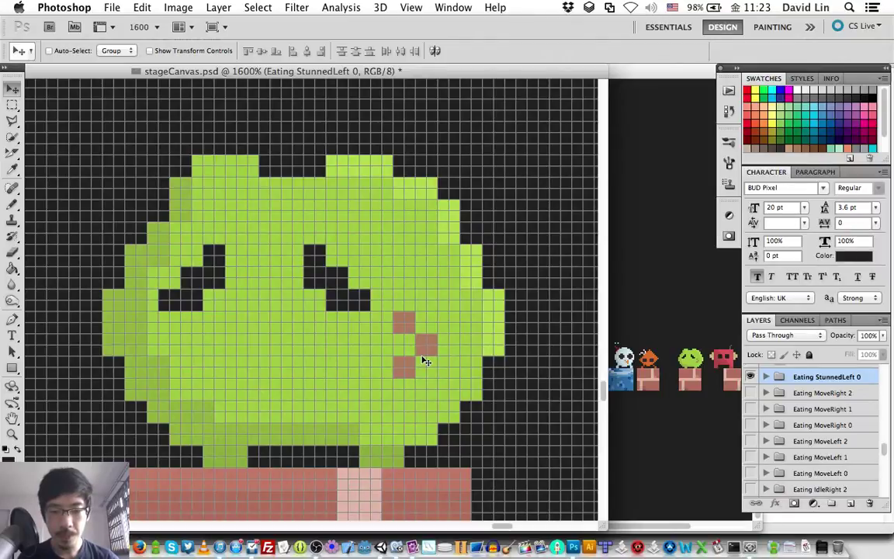
Step: Nudge the Eating StunnedLeft 0 group down two pixels onto the pink base
{"action": "key", "text": "Down"}
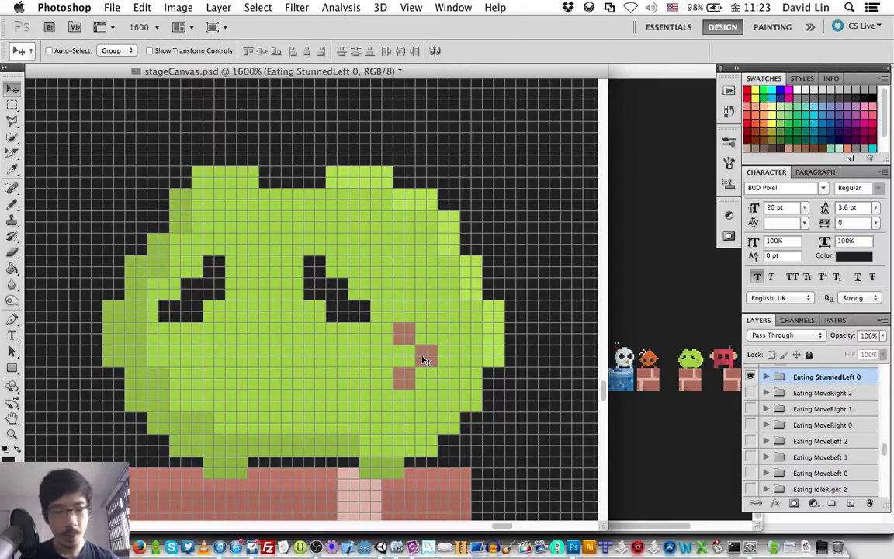
{"action": "key", "text": "Down"}
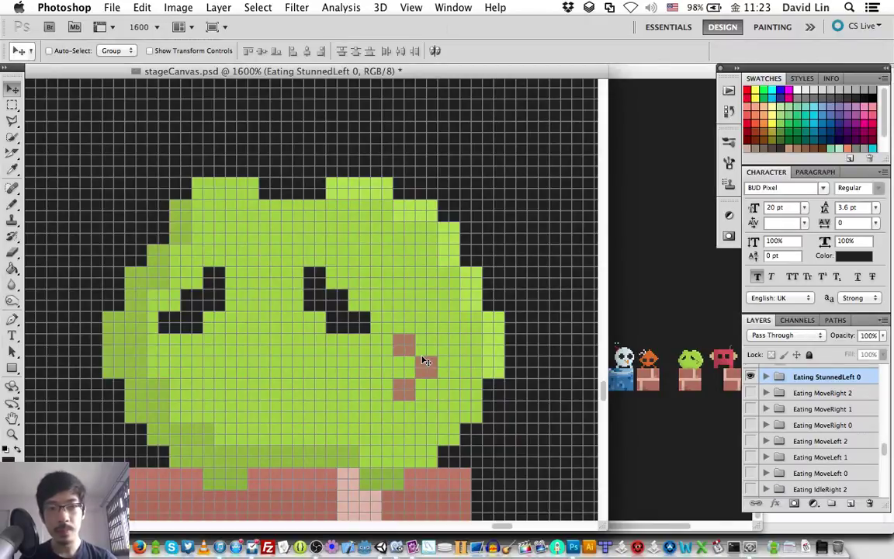
Step: Send the right leg and left leg layers below fill v4 and body v4
{"action": "left_click", "coordinate": [766, 377]}
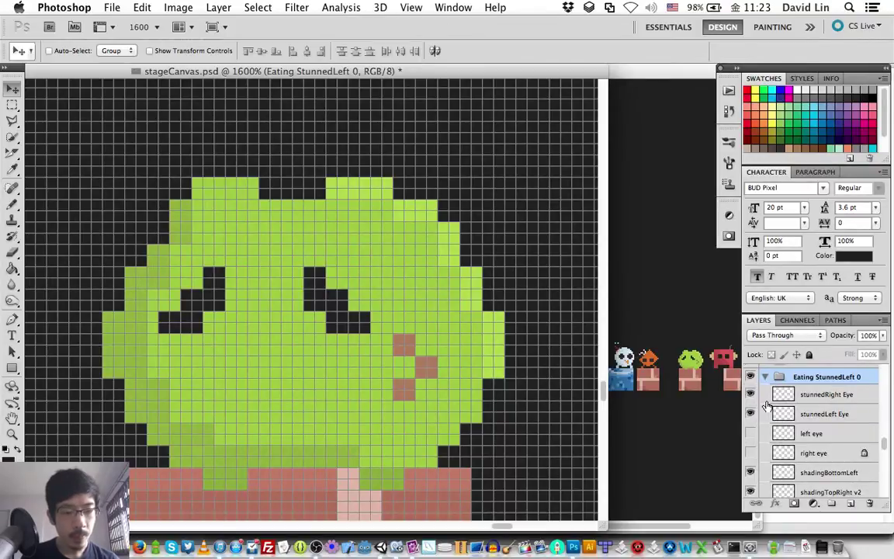
{"action": "scroll", "coordinate": [766, 405], "scroll_direction": "down", "scroll_amount": 5}
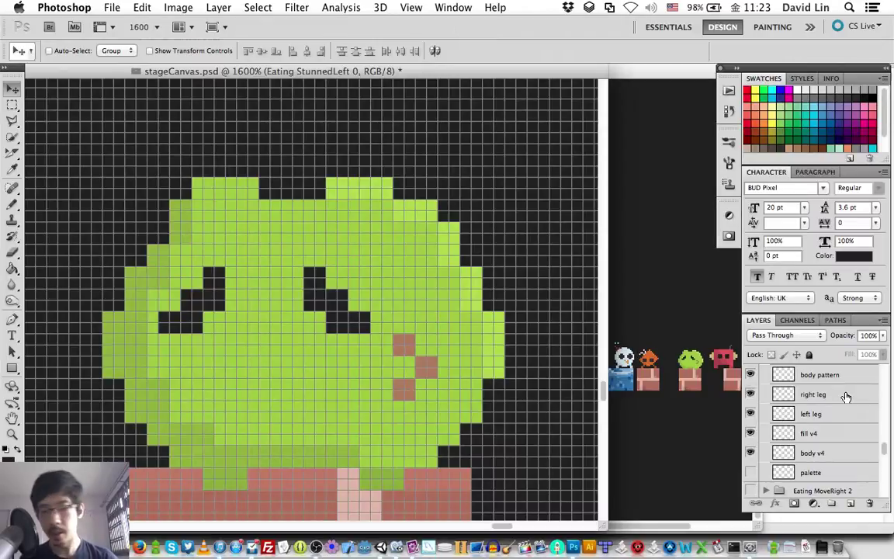
{"action": "left_click", "coordinate": [846, 395]}
{"action": "left_click", "coordinate": [834, 413], "text": "shift"}
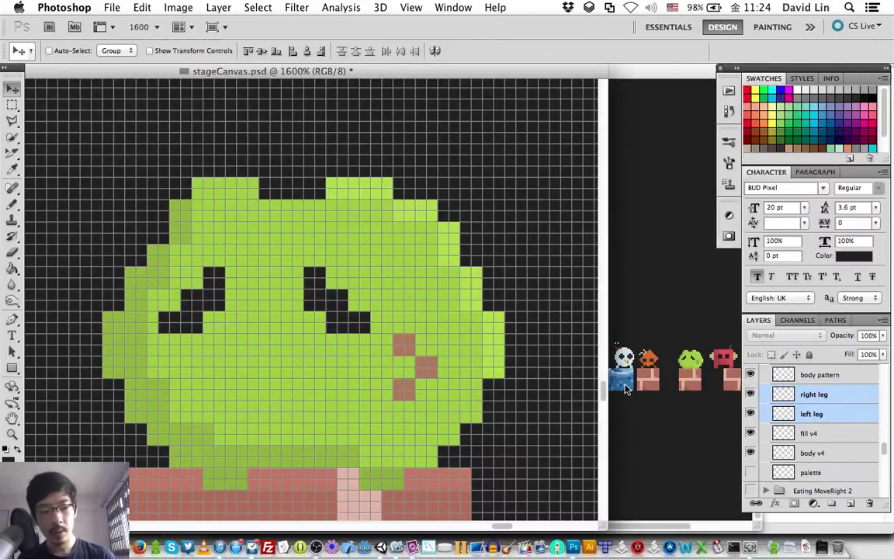
{"action": "key", "text": "super+bracketleft"}
{"action": "key", "text": "super+bracketleft"}
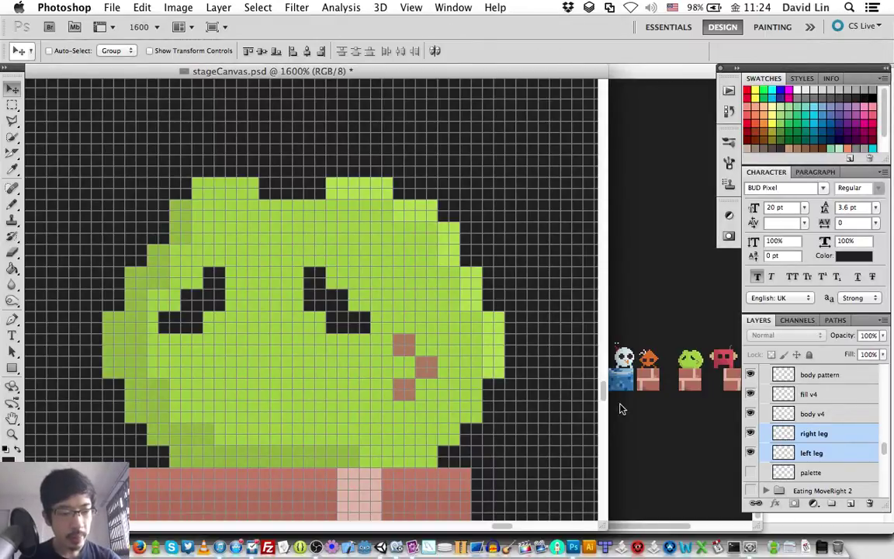
Step: Select the stunnedRight Eye and stunnedLeft Eye layers and save the document
{"action": "scroll", "coordinate": [846, 416], "scroll_direction": "up", "scroll_amount": 3}
{"action": "scroll", "coordinate": [844, 417], "scroll_direction": "up", "scroll_amount": 3}
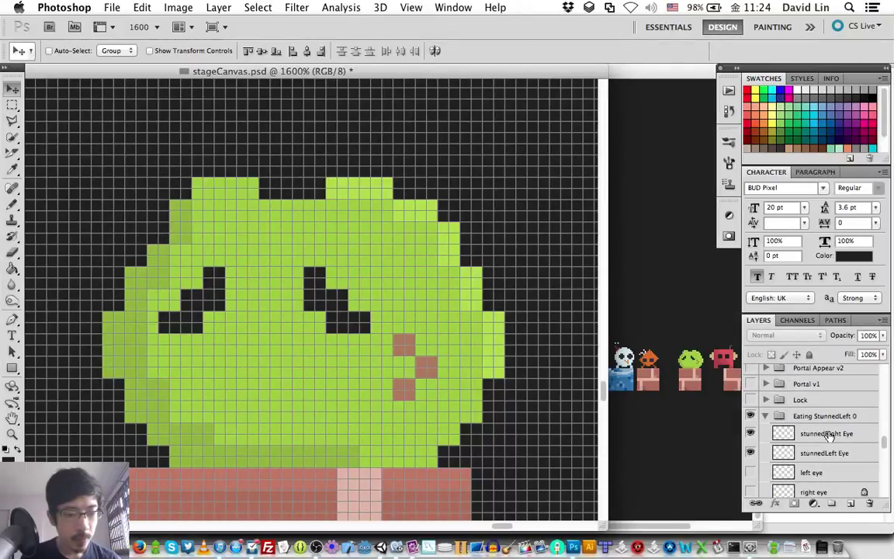
{"action": "left_click", "coordinate": [829, 435]}
{"action": "left_click", "coordinate": [822, 453], "text": "shift"}
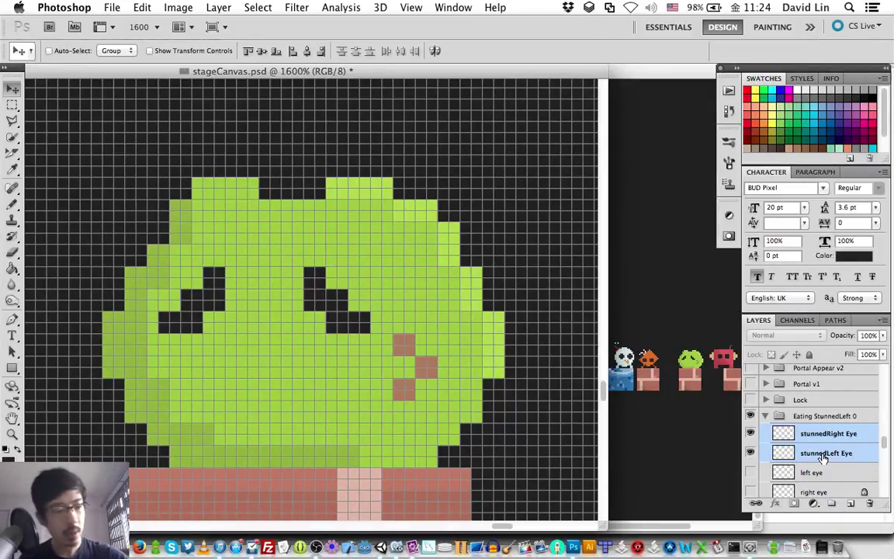
{"action": "key", "text": "super+s"}
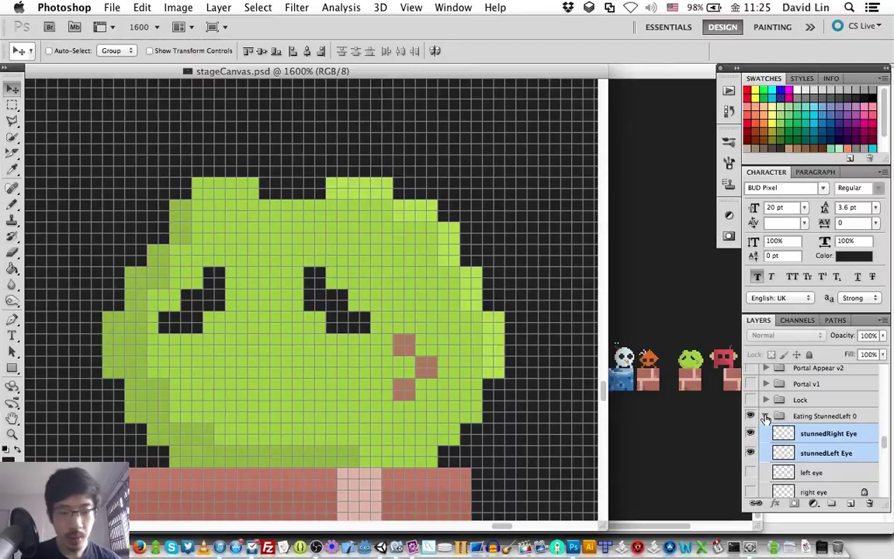
Step: Duplicate the Eating StunnedLeft 0 group with Duplicate Group and name the copy 'Eating StunnedLeft 1'
{"action": "left_click", "coordinate": [822, 416]}
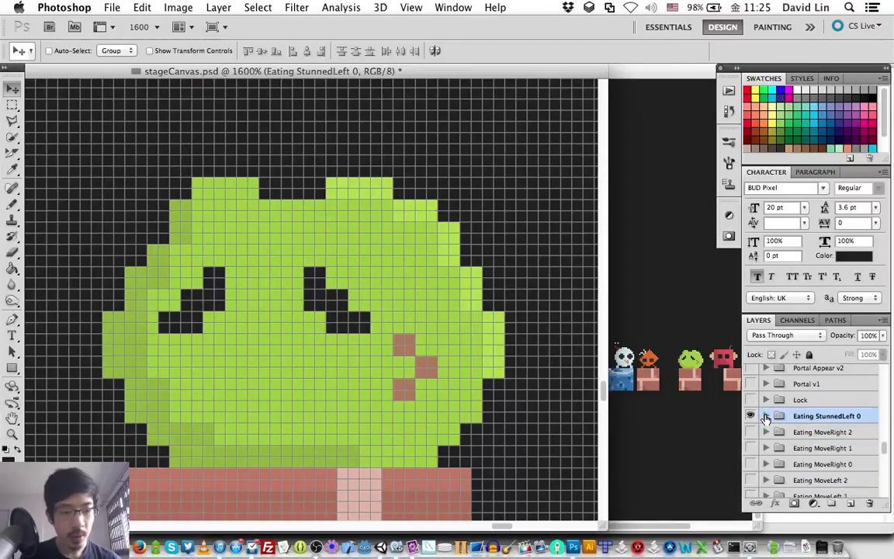
{"action": "right_click", "coordinate": [819, 417]}
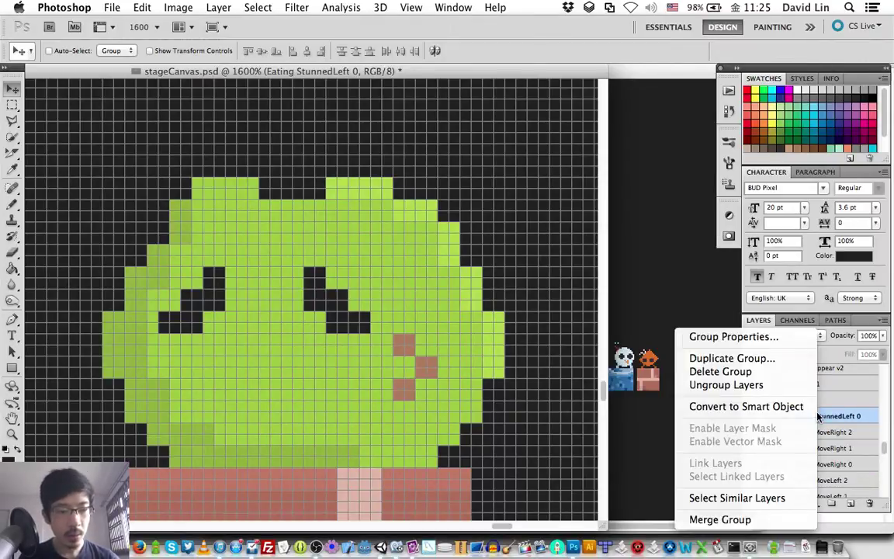
{"action": "left_click", "coordinate": [770, 364]}
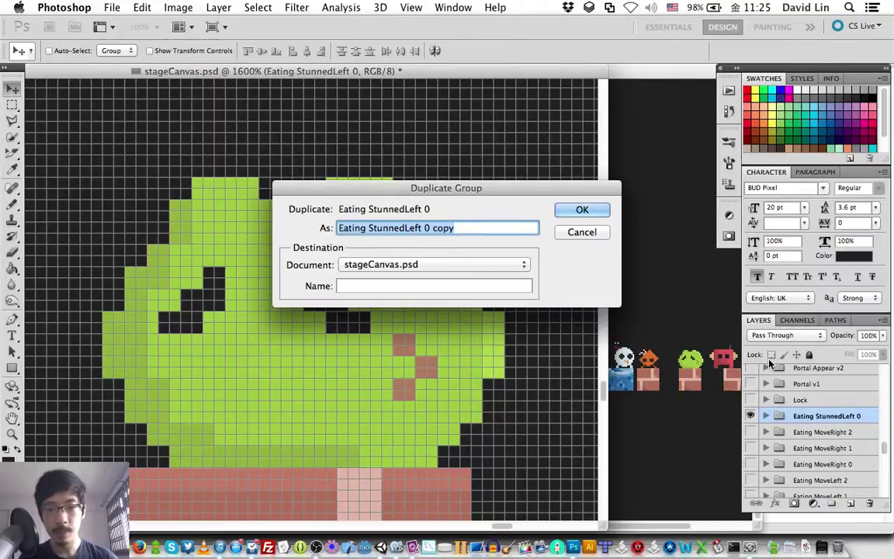
{"action": "key", "text": "Right"}
{"action": "key", "text": "BackSpace"}
{"action": "key", "text": "BackSpace"}
{"action": "key", "text": "BackSpace"}
{"action": "key", "text": "BackSpace"}
{"action": "key", "text": "BackSpace"}
{"action": "key", "text": "BackSpace"}
{"action": "type", "text": "1"}
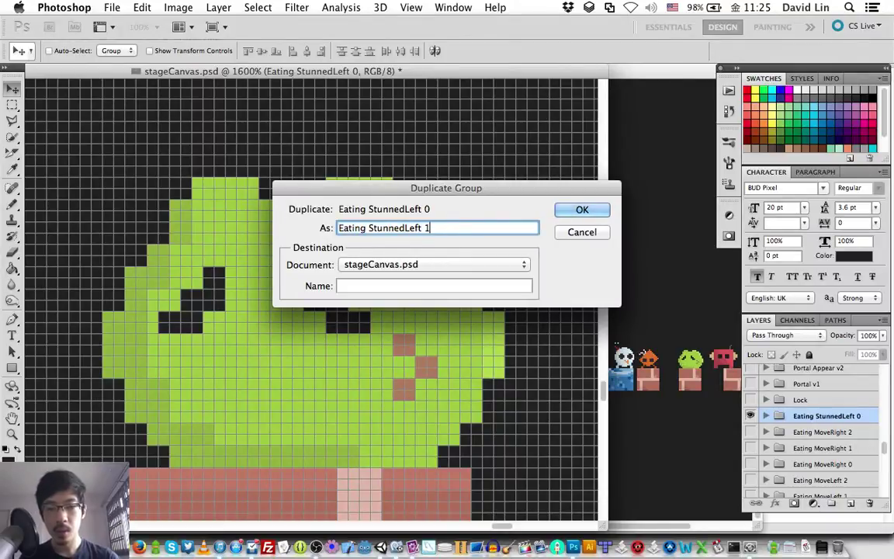
{"action": "key", "text": "Return"}
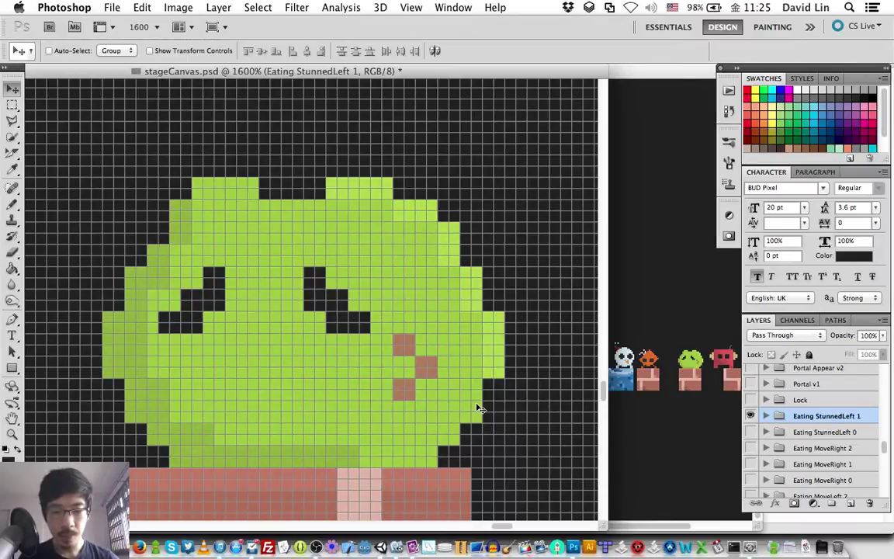
Step: Compare the Eating StunnedLeft 0 and 1 frames by toggling their visibility, leaving only frame 1 shown
{"action": "scroll", "coordinate": [480, 409], "scroll_direction": "up", "scroll_amount": 1}
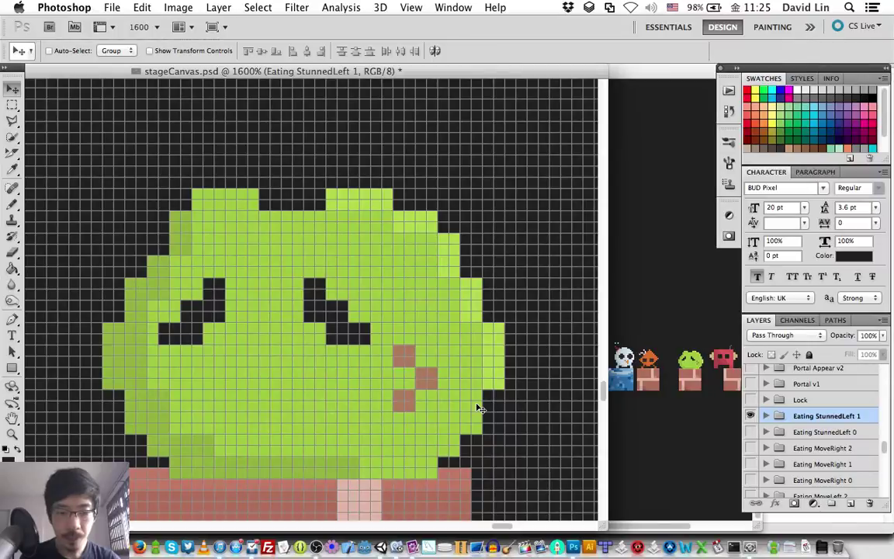
{"action": "scroll", "coordinate": [481, 409], "scroll_direction": "right", "scroll_amount": 1}
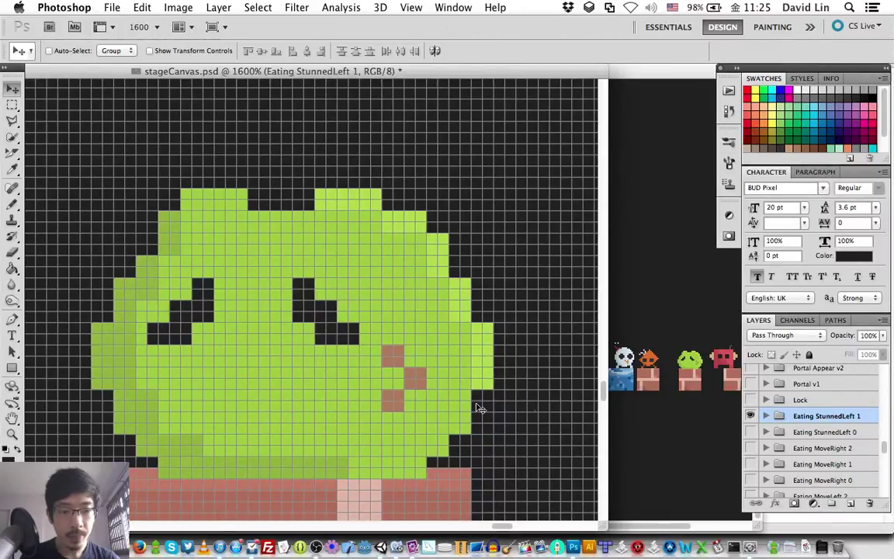
{"action": "left_click", "coordinate": [766, 416]}
{"action": "left_click", "coordinate": [766, 416]}
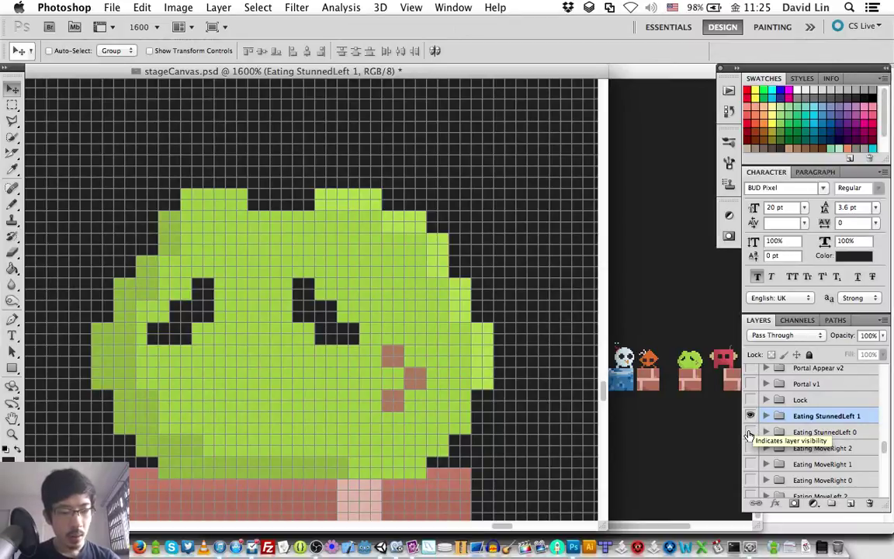
{"action": "left_click", "coordinate": [750, 433]}
{"action": "left_click", "coordinate": [752, 417]}
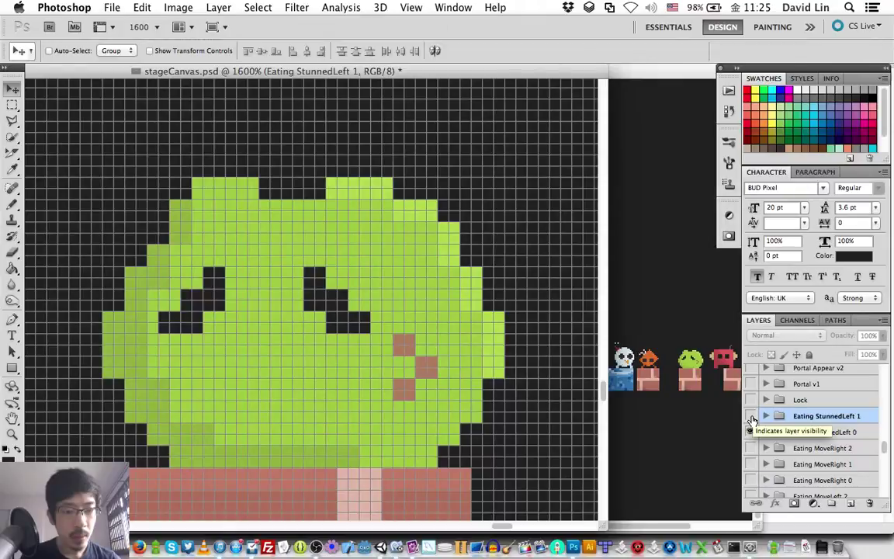
{"action": "left_click", "coordinate": [752, 417]}
{"action": "left_click", "coordinate": [751, 432]}
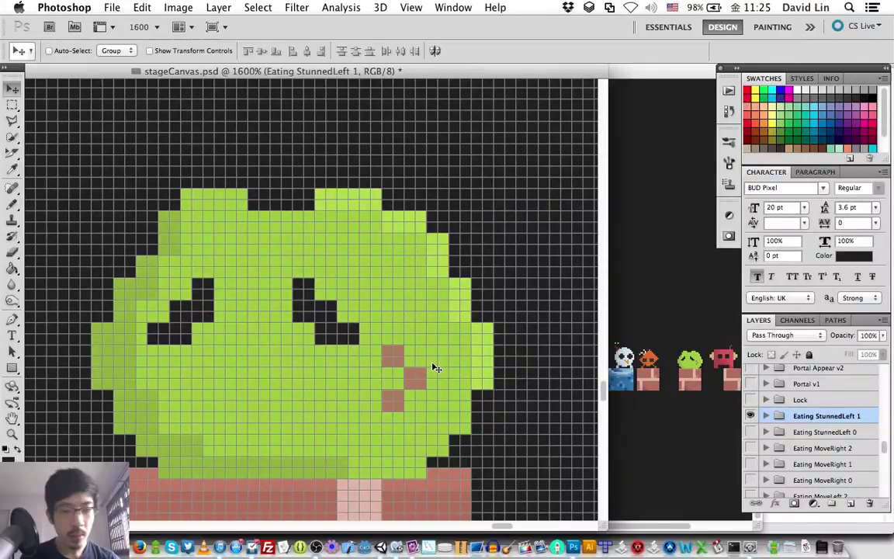
Step: Nudge frame 1's contents one pixel right, recheck against frame 0, then hide frame 0
{"action": "key", "text": "Right"}
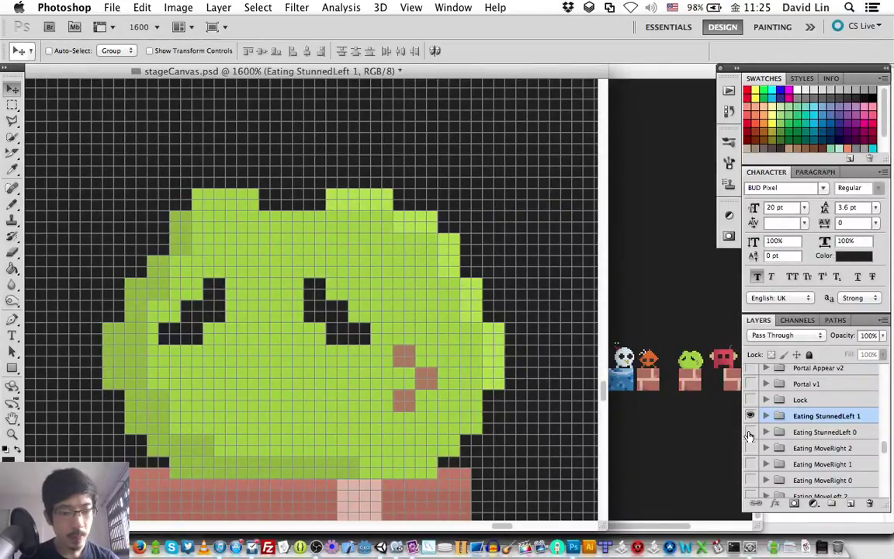
{"action": "left_click", "coordinate": [750, 432]}
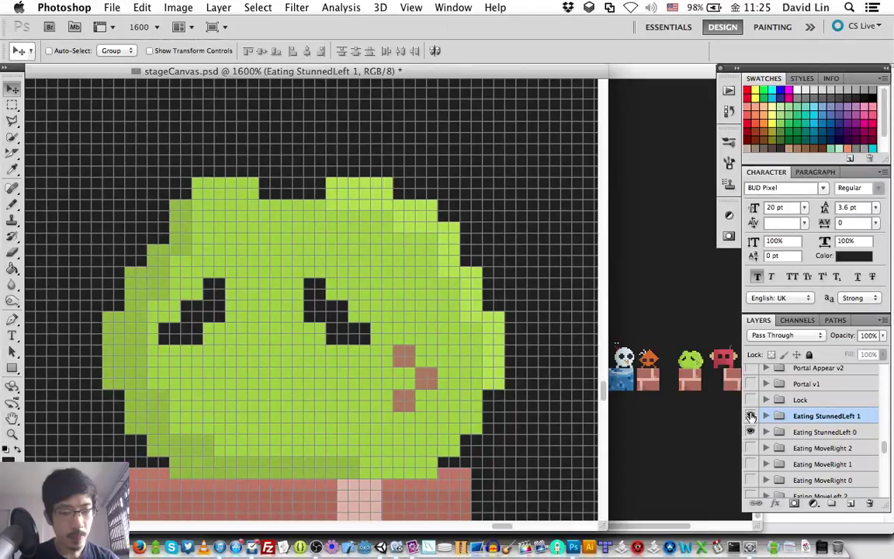
{"action": "left_click", "coordinate": [751, 415]}
{"action": "left_click", "coordinate": [750, 415]}
{"action": "left_click", "coordinate": [751, 431]}
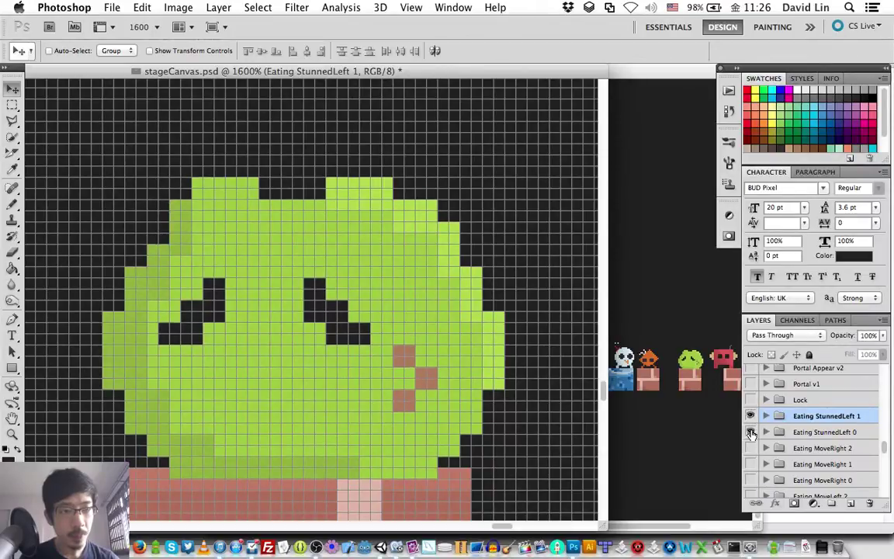
{"action": "left_click", "coordinate": [751, 432]}
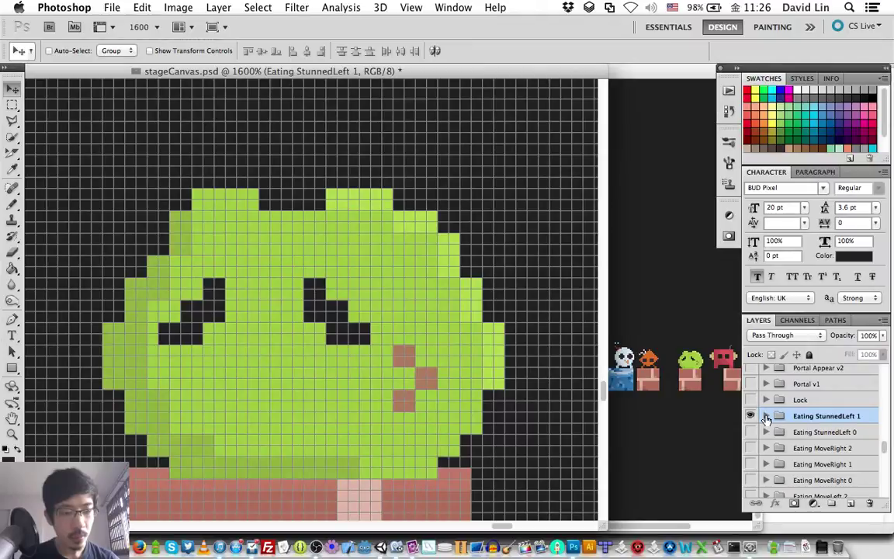
Step: Inspect frame 1's body v4 and fill v4 layers by toggling each one's visibility
{"action": "left_click", "coordinate": [766, 416]}
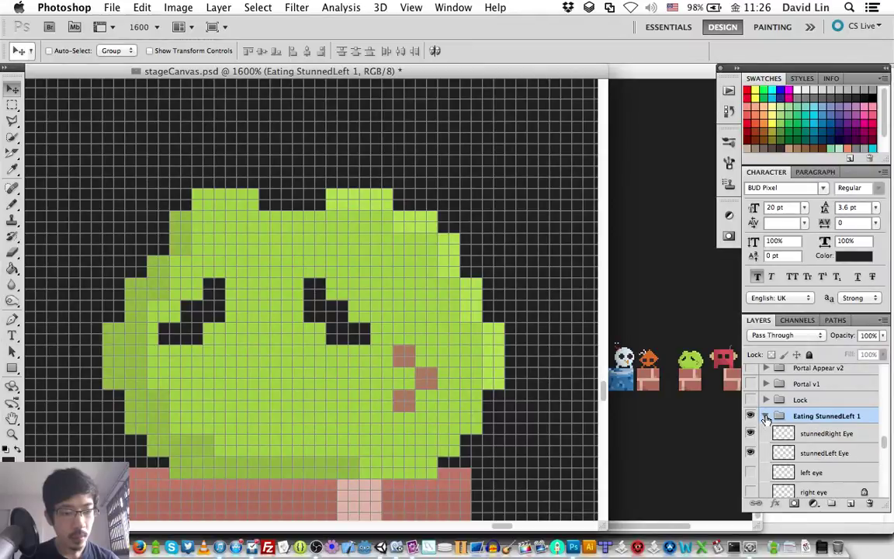
{"action": "scroll", "coordinate": [766, 461], "scroll_direction": "down", "scroll_amount": 3}
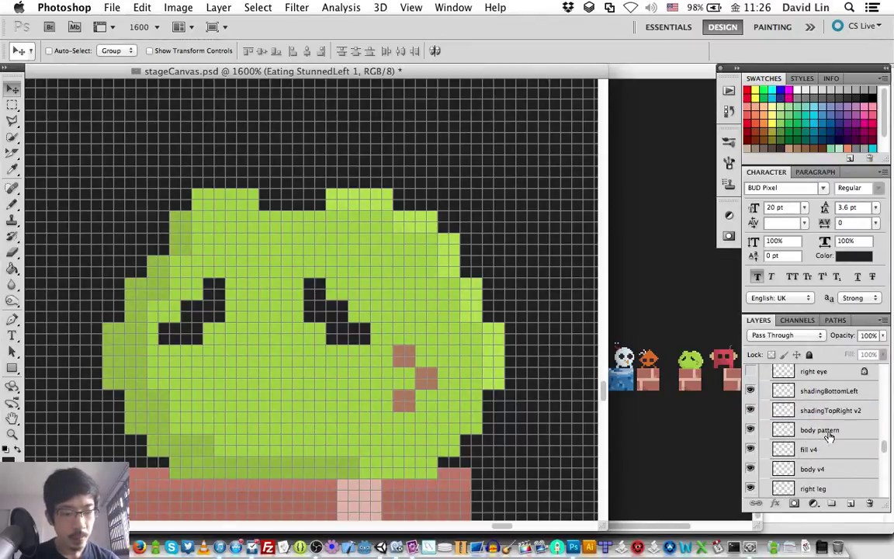
{"action": "left_click", "coordinate": [828, 434]}
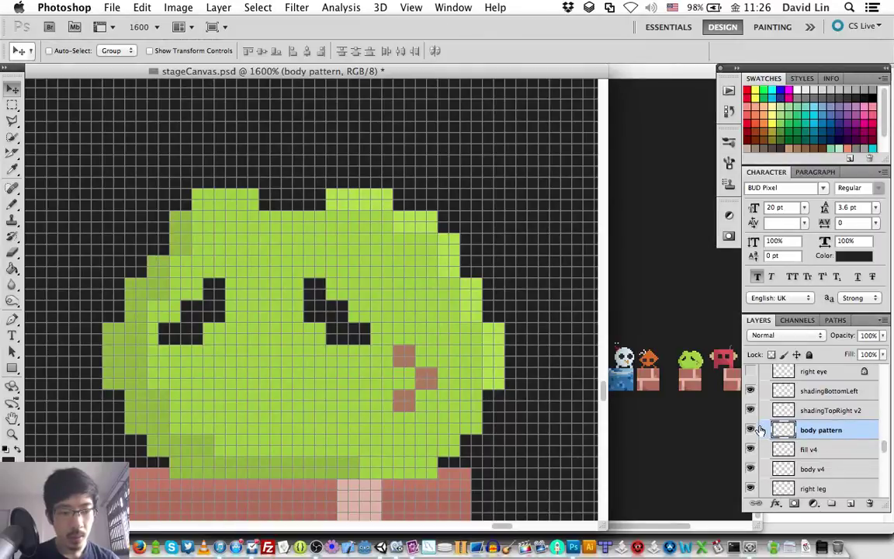
{"action": "scroll", "coordinate": [812, 449], "scroll_direction": "down", "scroll_amount": 1}
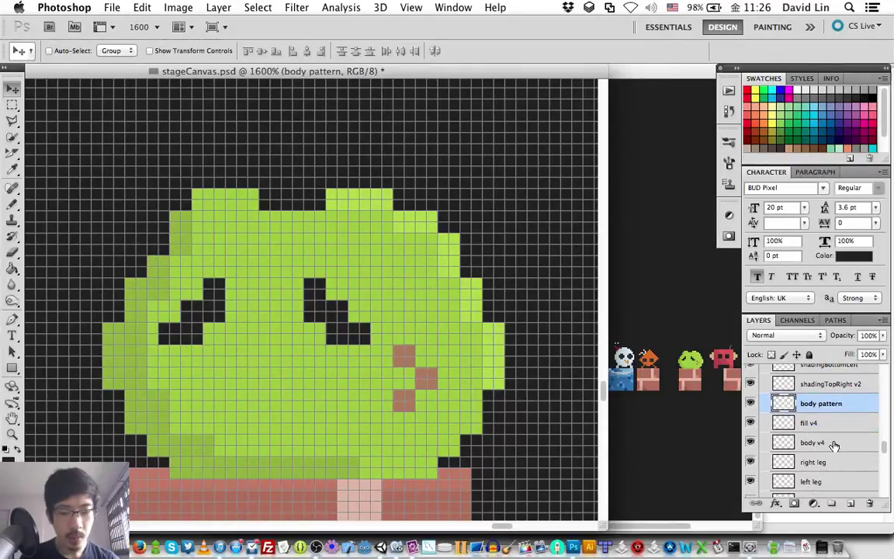
{"action": "left_click", "coordinate": [812, 446]}
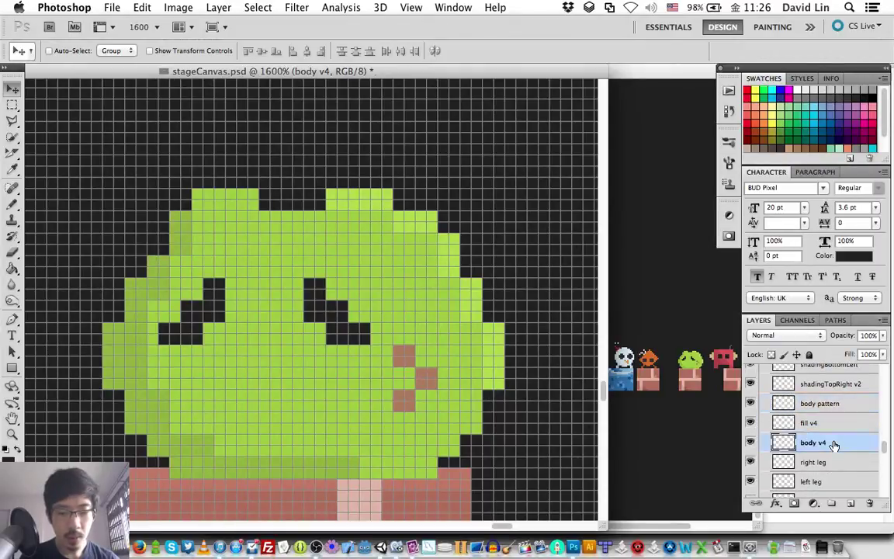
{"action": "left_click", "coordinate": [750, 443]}
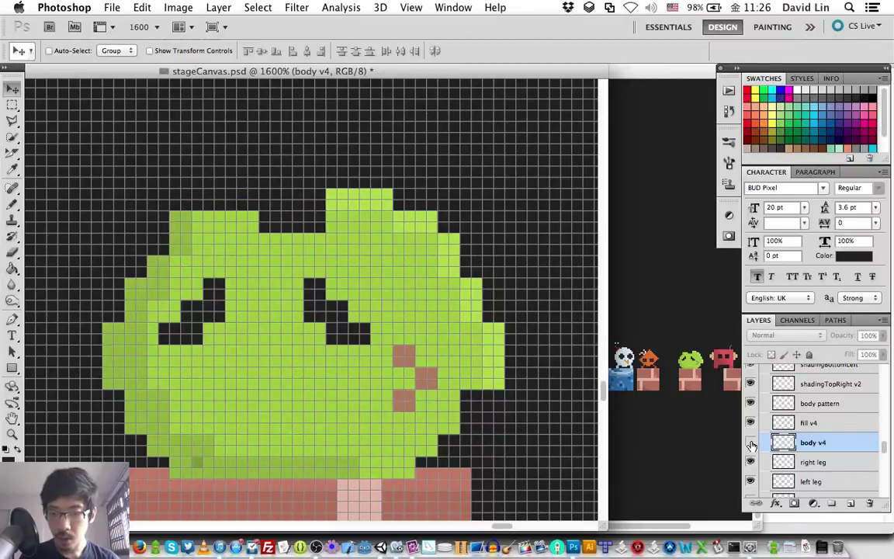
{"action": "left_click", "coordinate": [751, 442]}
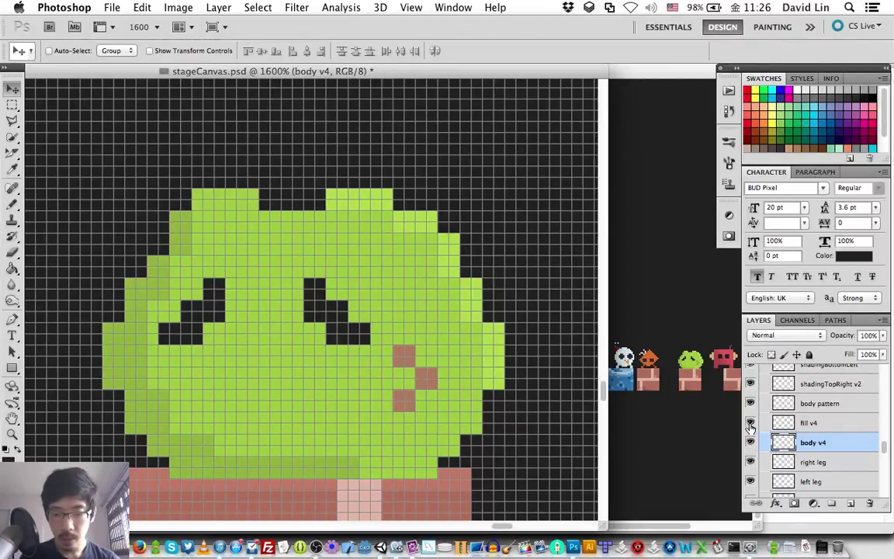
{"action": "left_click", "coordinate": [751, 424]}
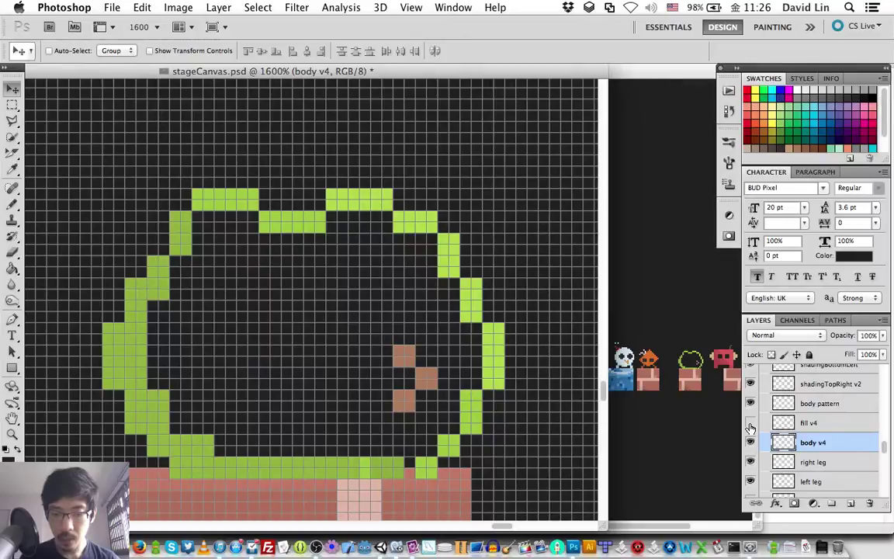
{"action": "left_click", "coordinate": [751, 424]}
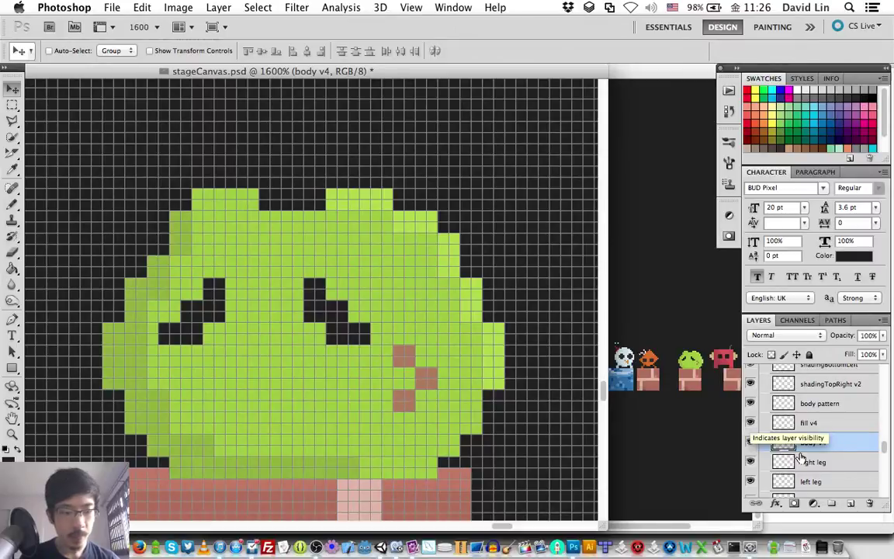
{"action": "scroll", "coordinate": [802, 458], "scroll_direction": "down", "scroll_amount": 2}
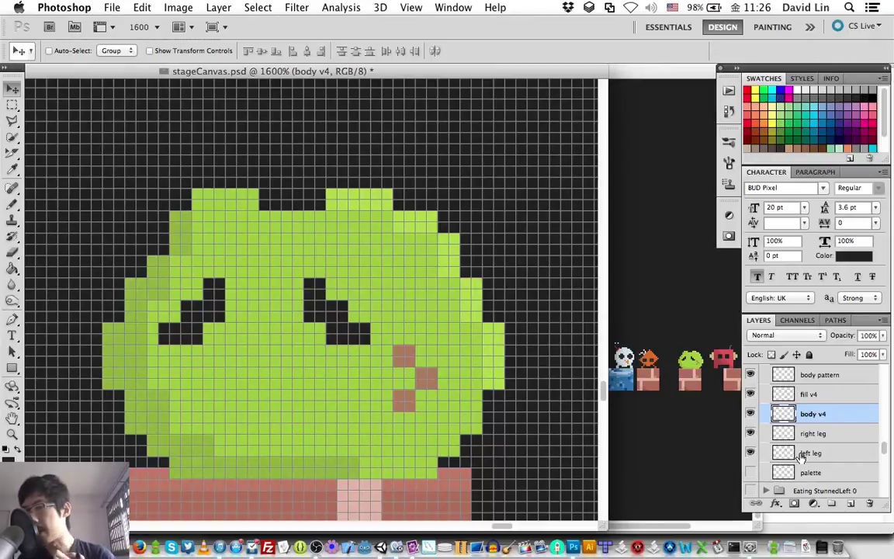
{"action": "scroll", "coordinate": [823, 441], "scroll_direction": "up", "scroll_amount": 2}
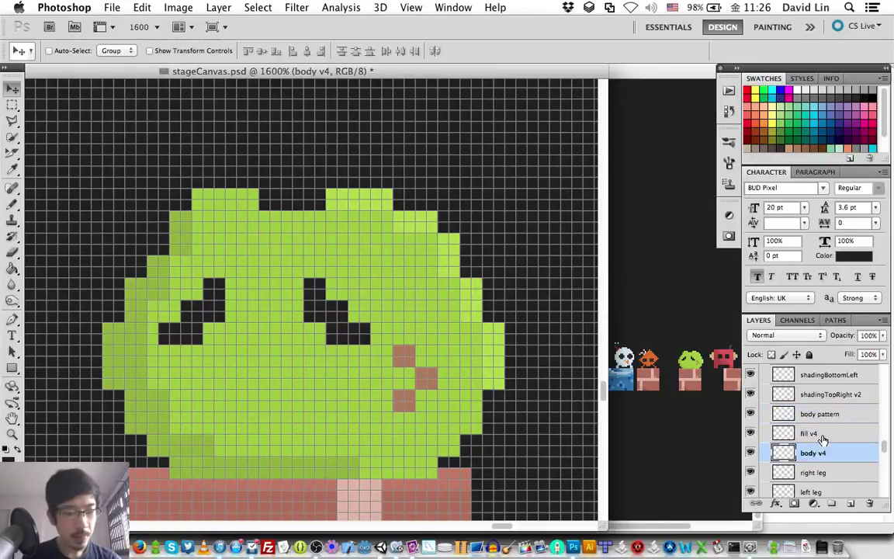
Step: On shadingBottomLeft, sample the body green and fix the bottom shading pixels with Eraser and Pencil, then save
{"action": "left_click", "coordinate": [850, 376]}
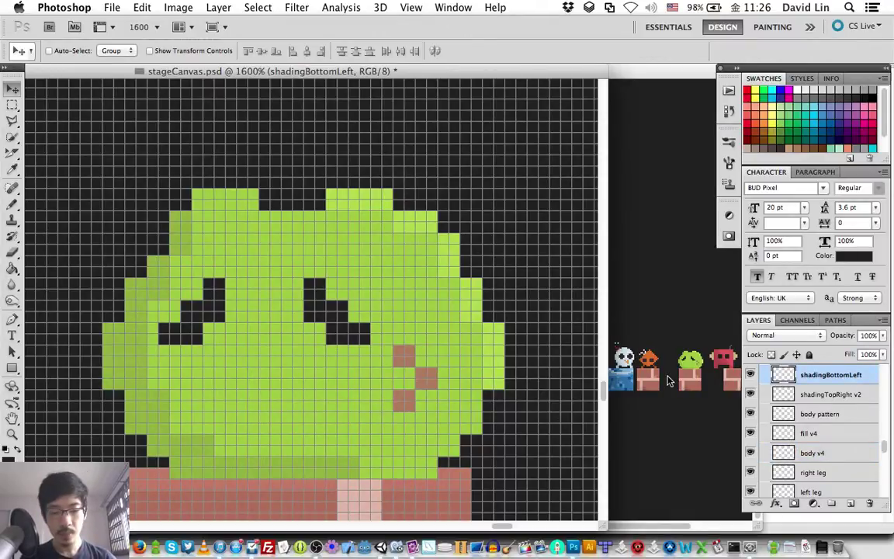
{"action": "scroll", "coordinate": [262, 443], "scroll_direction": "down", "scroll_amount": 3}
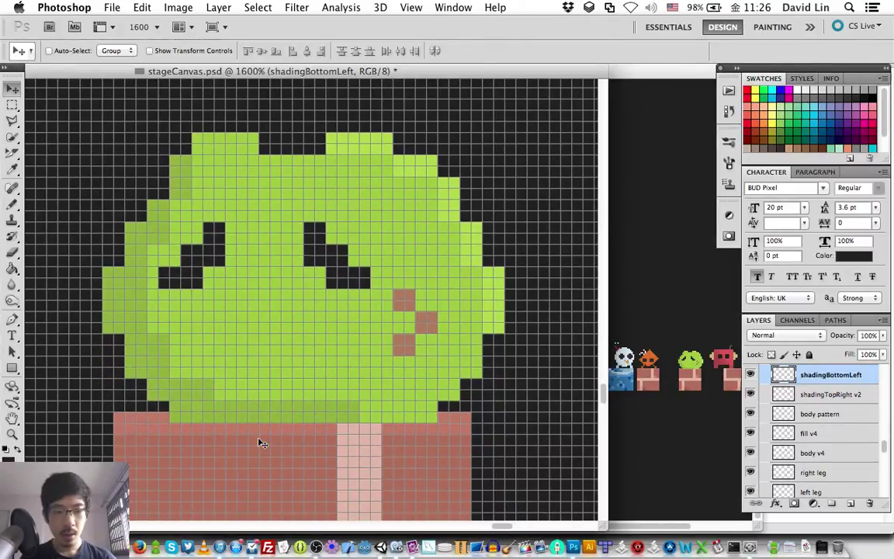
{"action": "scroll", "coordinate": [262, 443], "scroll_direction": "down", "scroll_amount": 5}
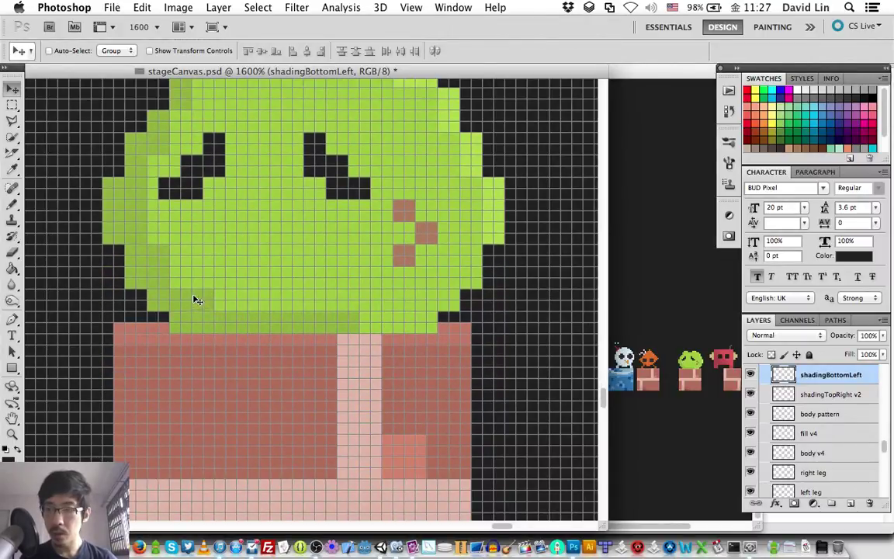
{"action": "key", "text": "i"}
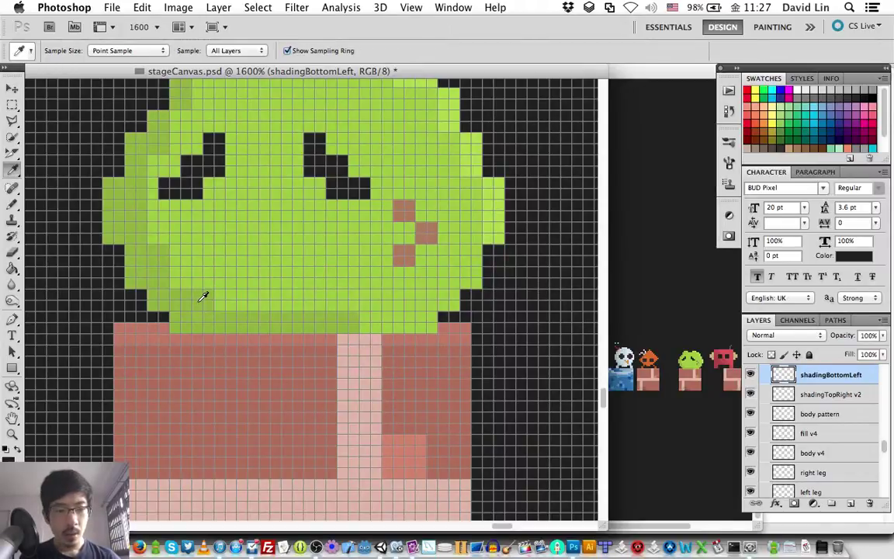
{"action": "left_click", "coordinate": [201, 290]}
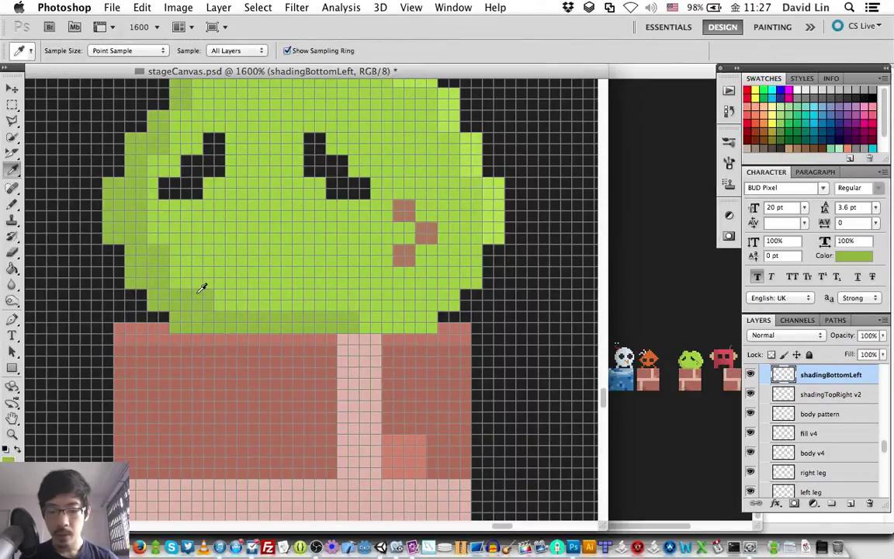
{"action": "key", "text": "b"}
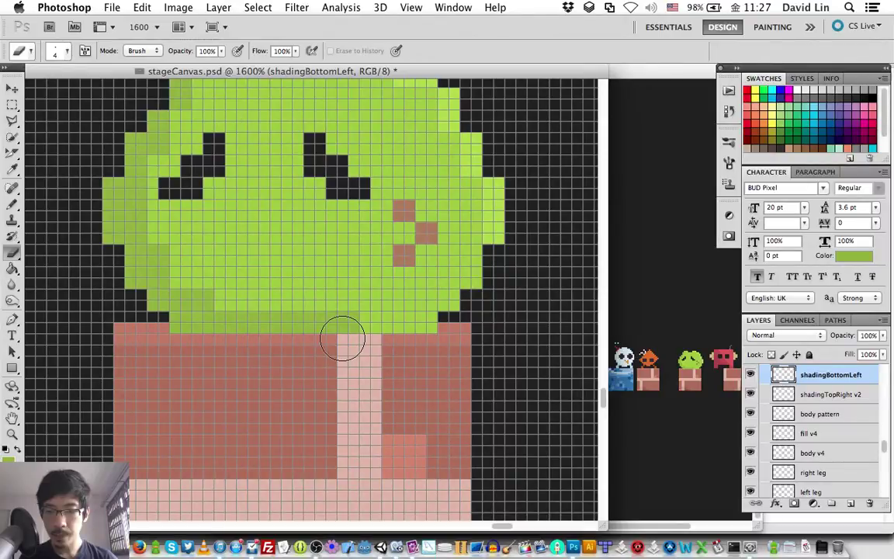
{"action": "key", "text": "b"}
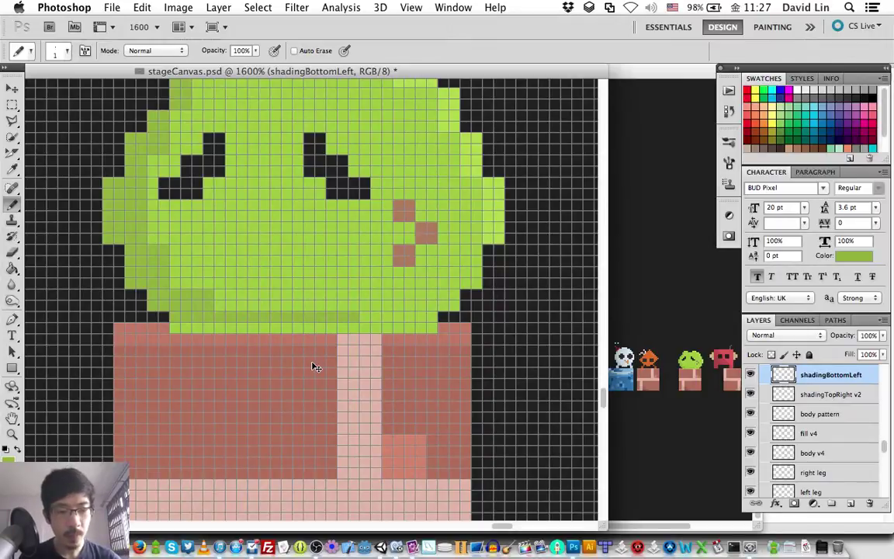
{"action": "key", "text": "super+s"}
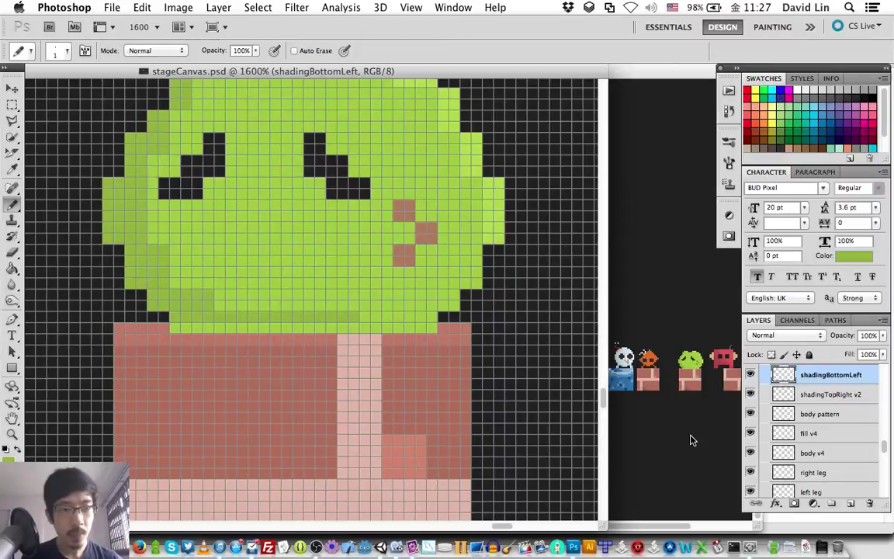
Step: Hide shadingBottomLeft and fill v4, select body v4, and sample the outline's bright green
{"action": "left_click", "coordinate": [750, 376]}
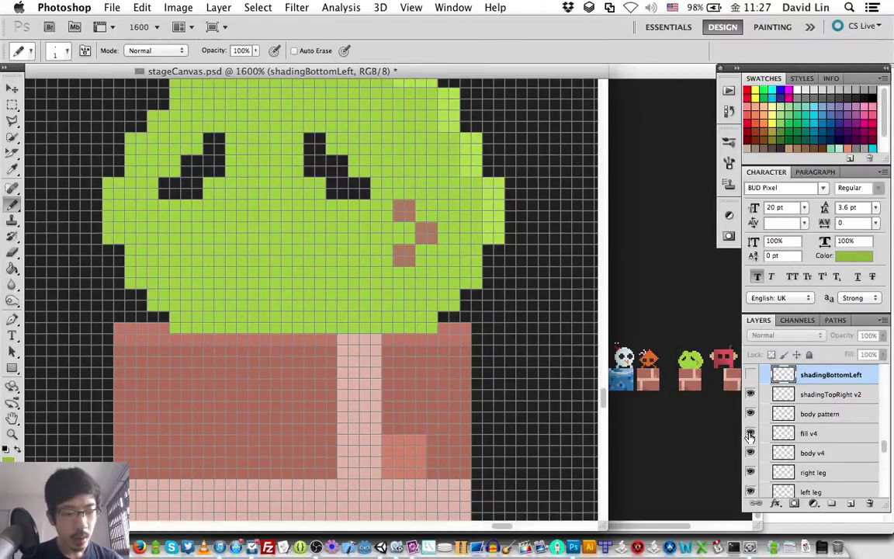
{"action": "left_click", "coordinate": [750, 434]}
{"action": "left_click", "coordinate": [807, 452]}
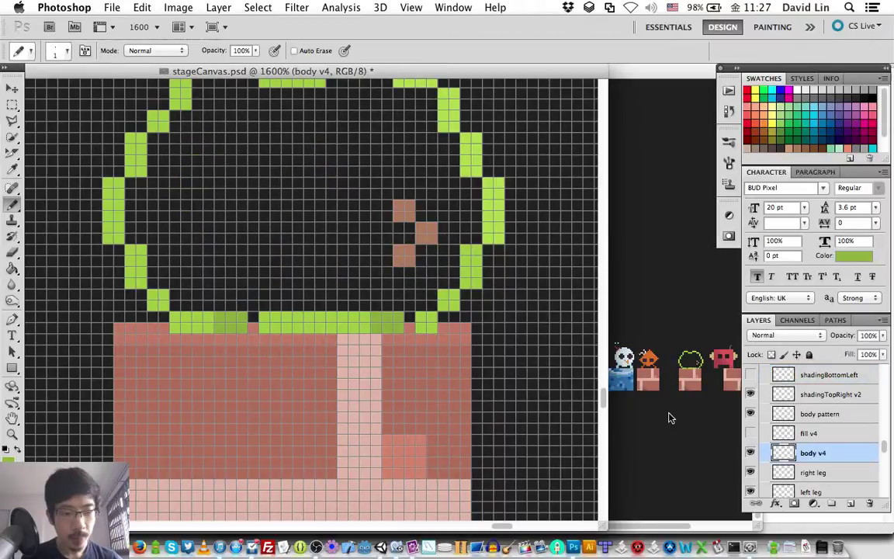
{"action": "key", "text": "i"}
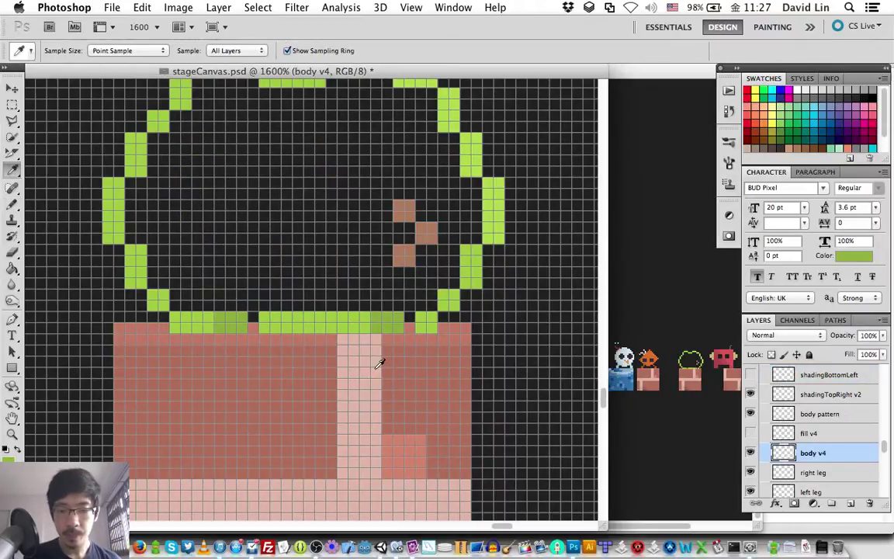
{"action": "left_click", "coordinate": [319, 310]}
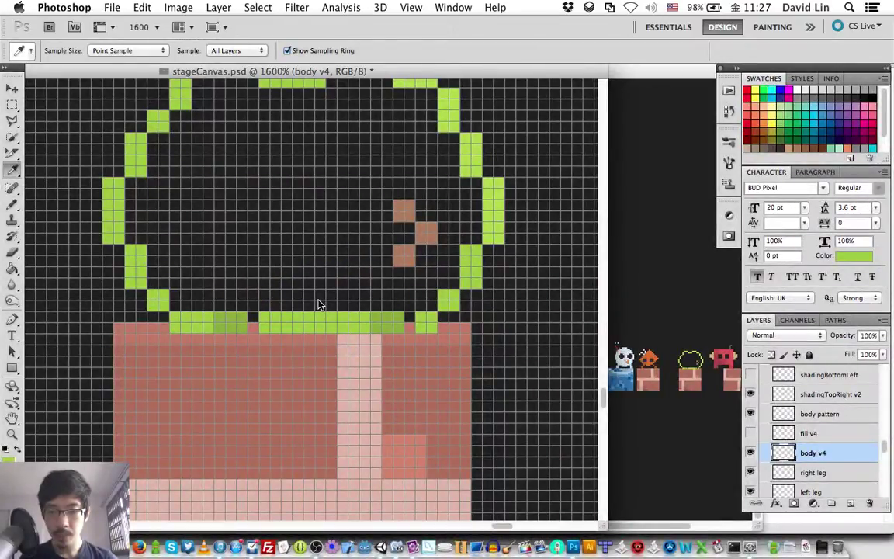
Step: Erase and repaint the outline's bottom row bright green, then show and select fill v4
{"action": "key", "text": "e"}
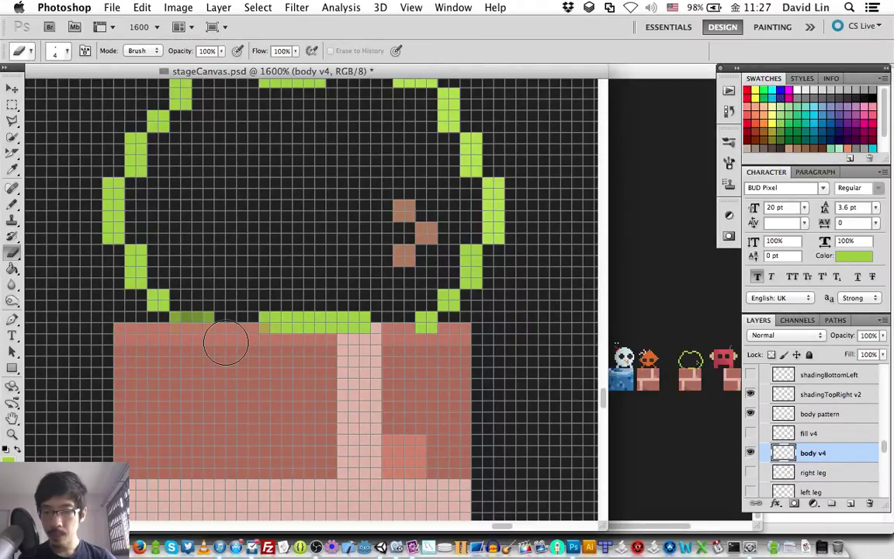
{"action": "key", "text": "b"}
{"action": "left_click", "coordinate": [750, 435]}
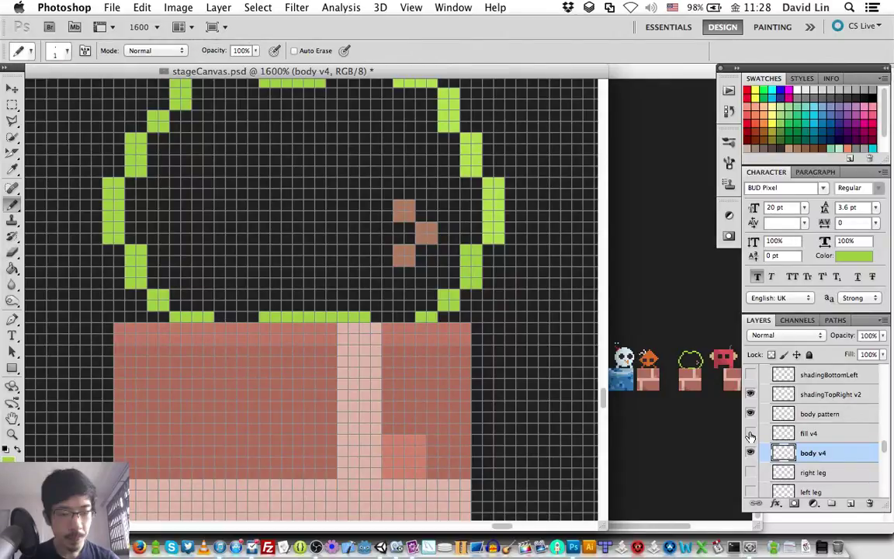
{"action": "left_click", "coordinate": [750, 434]}
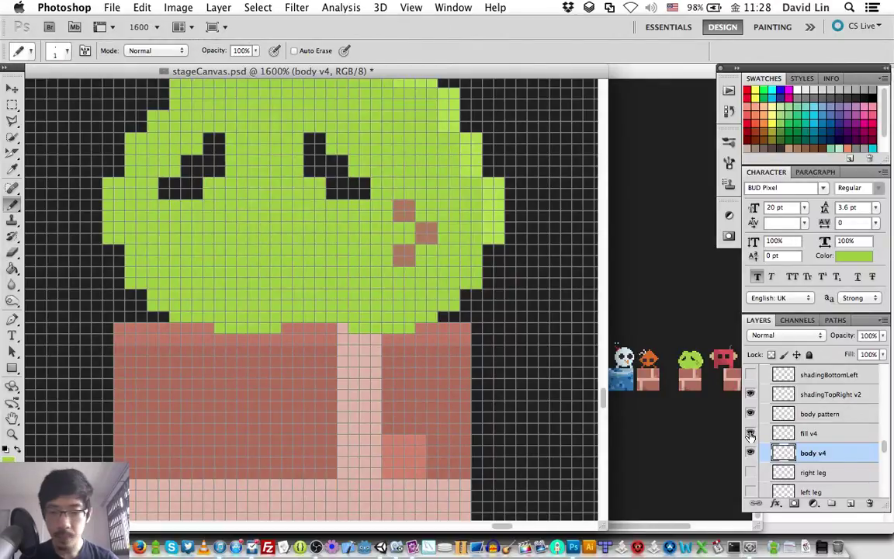
{"action": "left_click", "coordinate": [790, 436]}
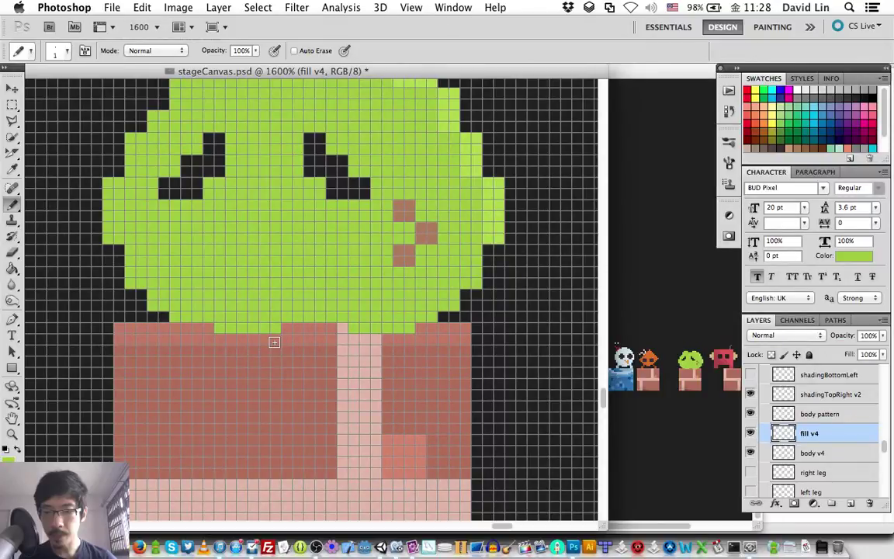
Step: Undo the stray green row above the base and make shadingBottomLeft visible again
{"action": "key", "text": "ctrl+z"}
{"action": "scroll", "coordinate": [815, 435], "scroll_direction": "up", "scroll_amount": 2}
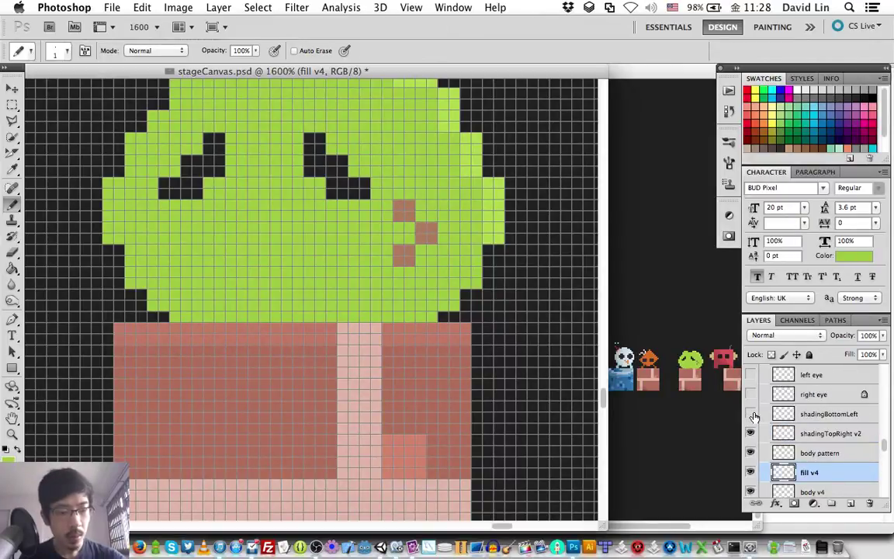
{"action": "left_click", "coordinate": [753, 416]}
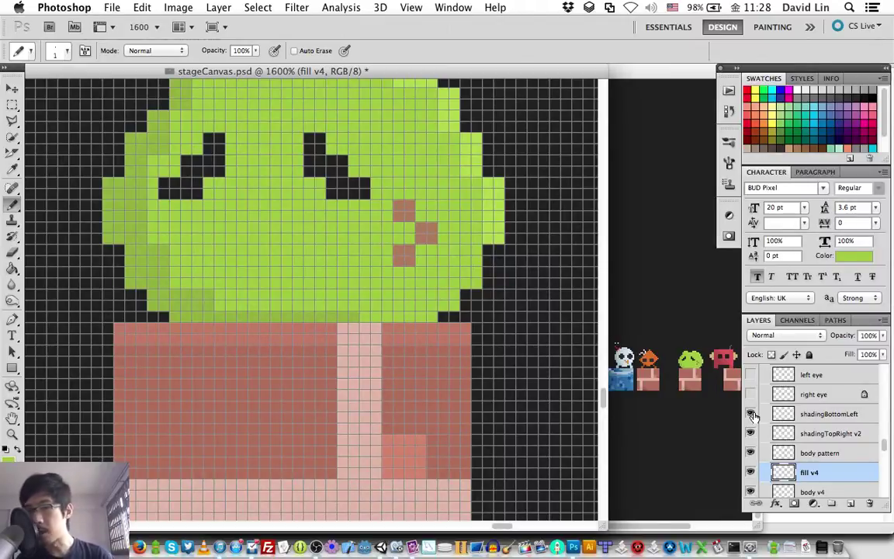
{"action": "scroll", "coordinate": [533, 423], "scroll_direction": "up", "scroll_amount": 3}
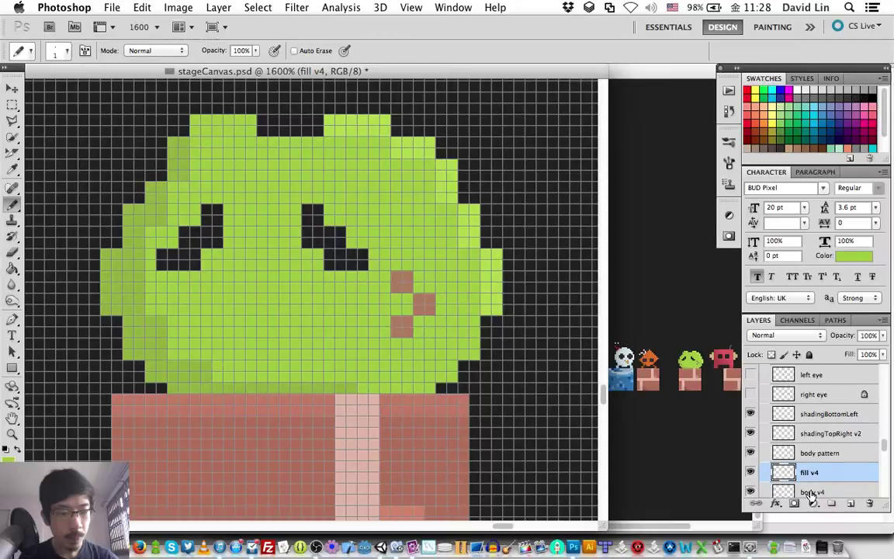
{"action": "scroll", "coordinate": [815, 489], "scroll_direction": "down", "scroll_amount": 5}
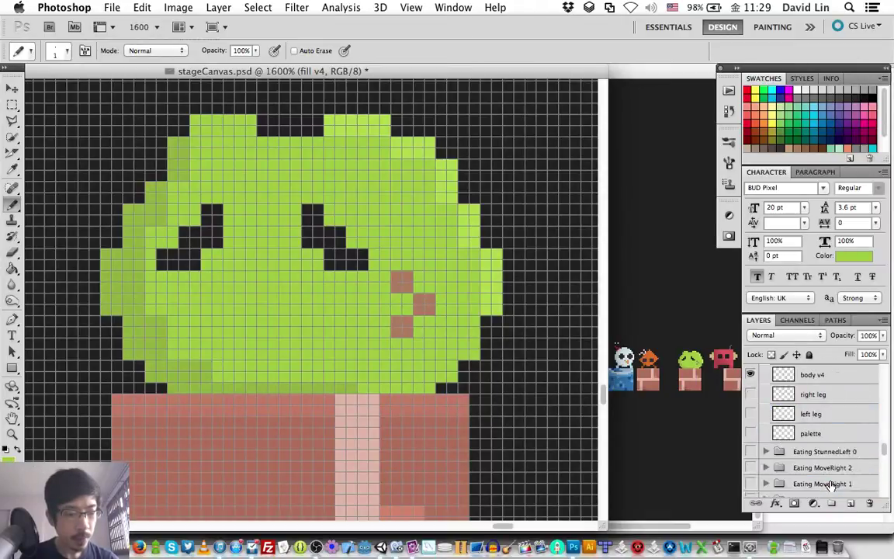
{"action": "scroll", "coordinate": [831, 485], "scroll_direction": "up", "scroll_amount": 3}
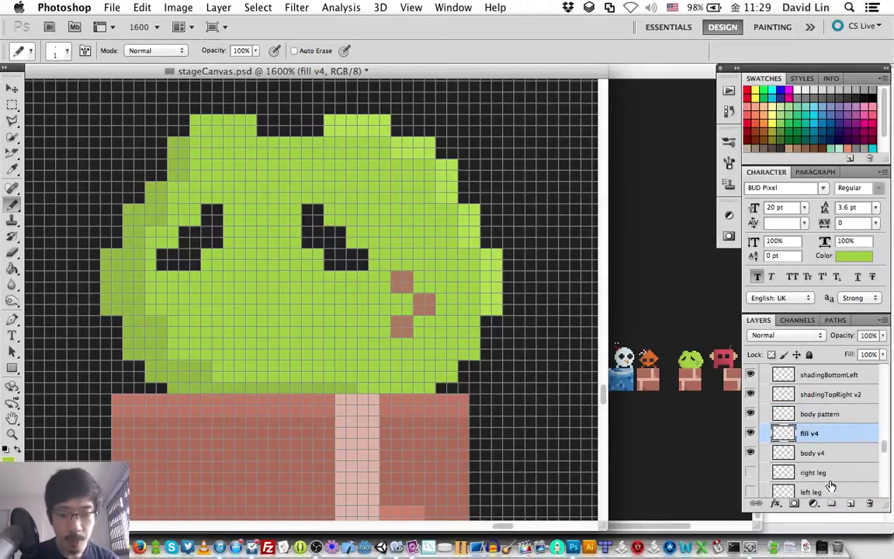
{"action": "scroll", "coordinate": [830, 485], "scroll_direction": "up", "scroll_amount": 8}
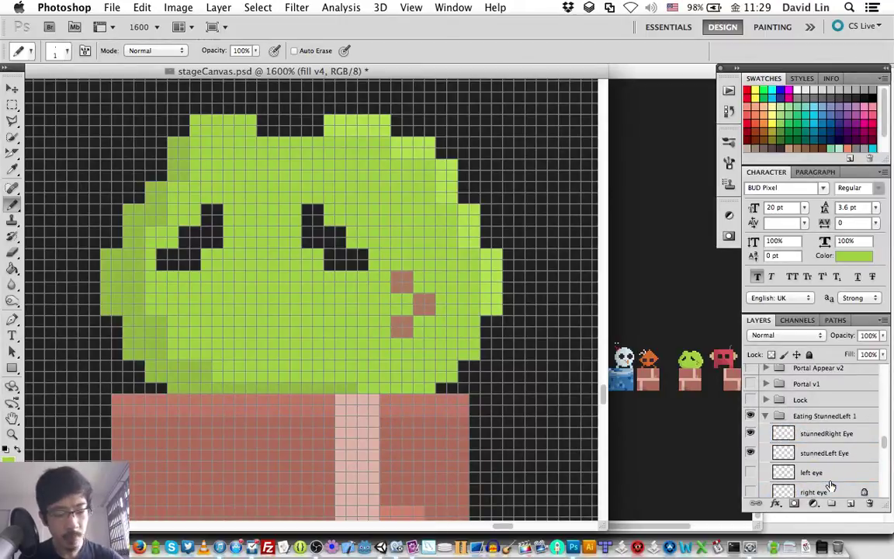
Step: Save stageCanvas.psd and expand the Eating StunnedLeft 1 group
{"action": "key", "text": "super+s"}
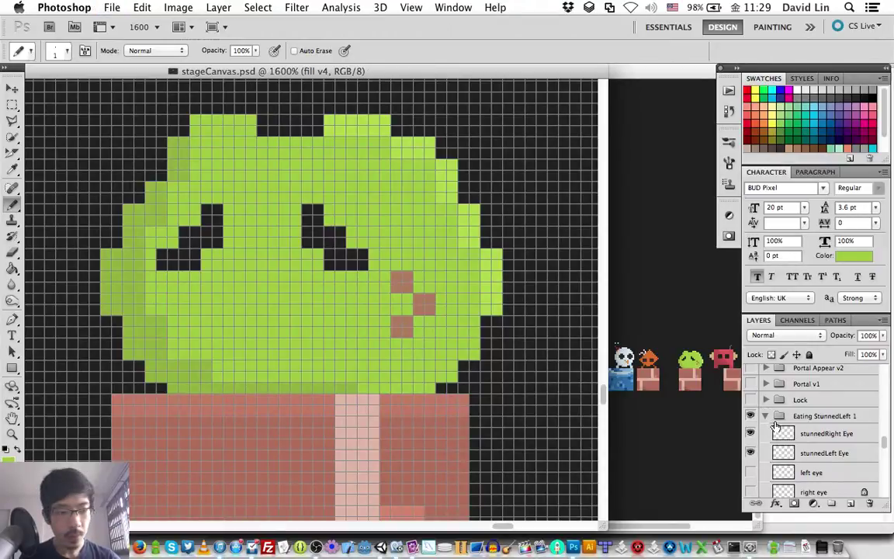
{"action": "left_click", "coordinate": [764, 418]}
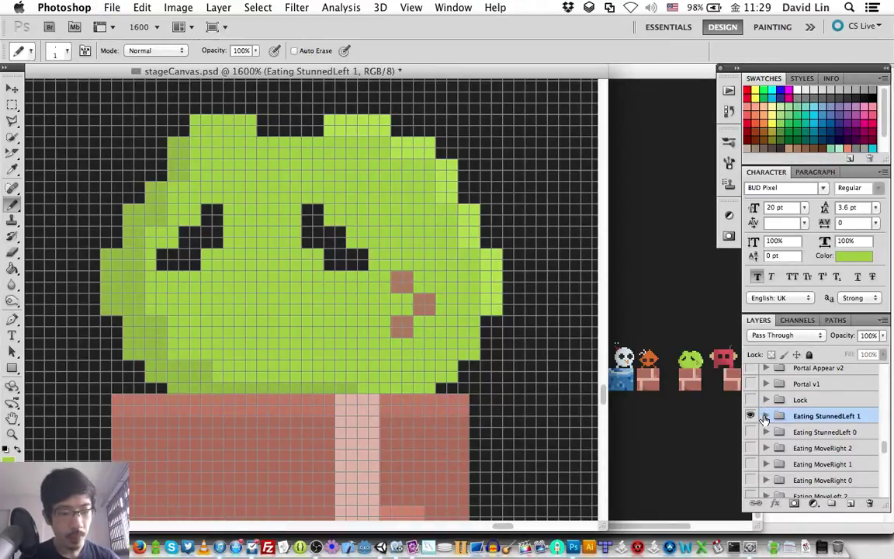
{"action": "left_click", "coordinate": [765, 417]}
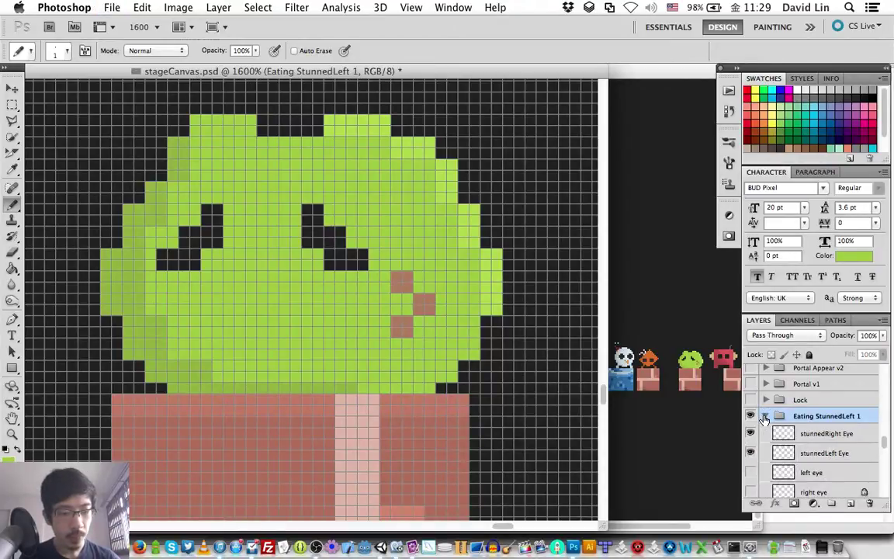
Step: Move the stunnedRight Eye, stunnedLeft Eye and body pattern layers one pixel left
{"action": "left_click", "coordinate": [805, 435]}
{"action": "left_click", "coordinate": [814, 453], "text": "shift"}
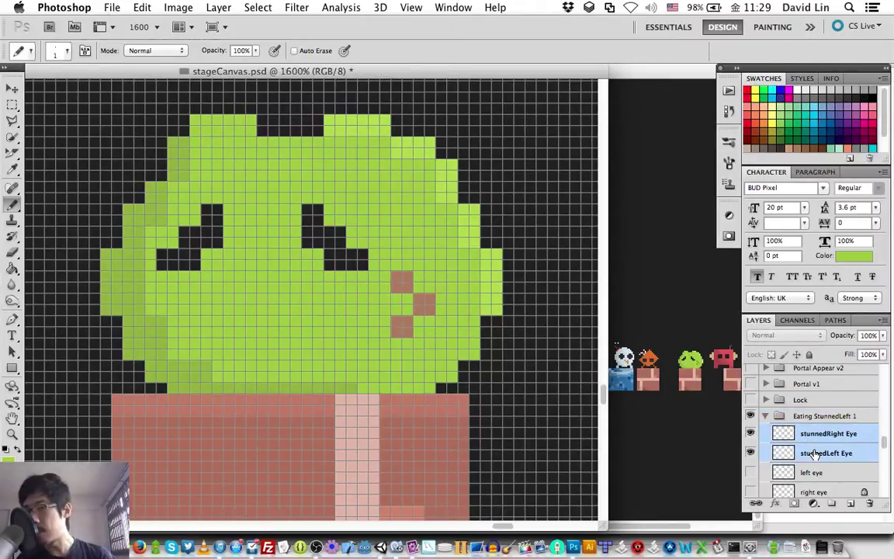
{"action": "scroll", "coordinate": [815, 458], "scroll_direction": "down", "scroll_amount": 5}
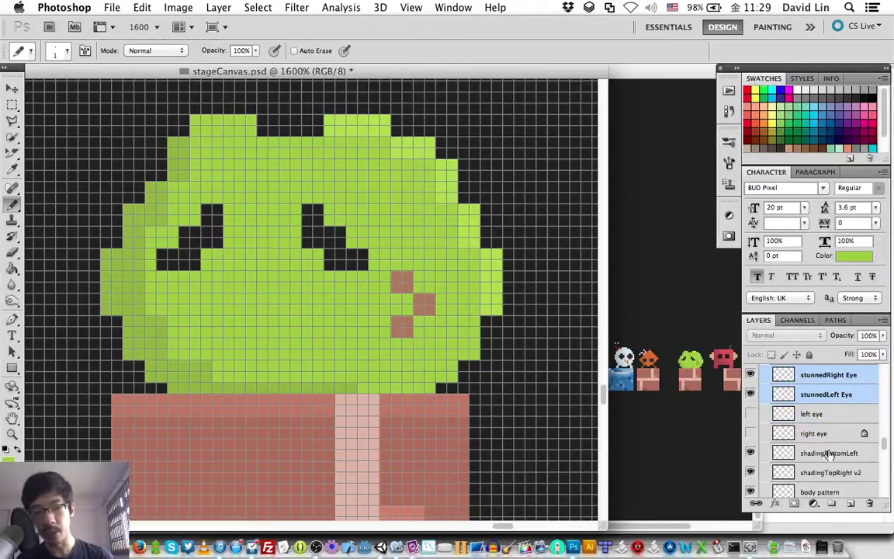
{"action": "left_click", "coordinate": [839, 452]}
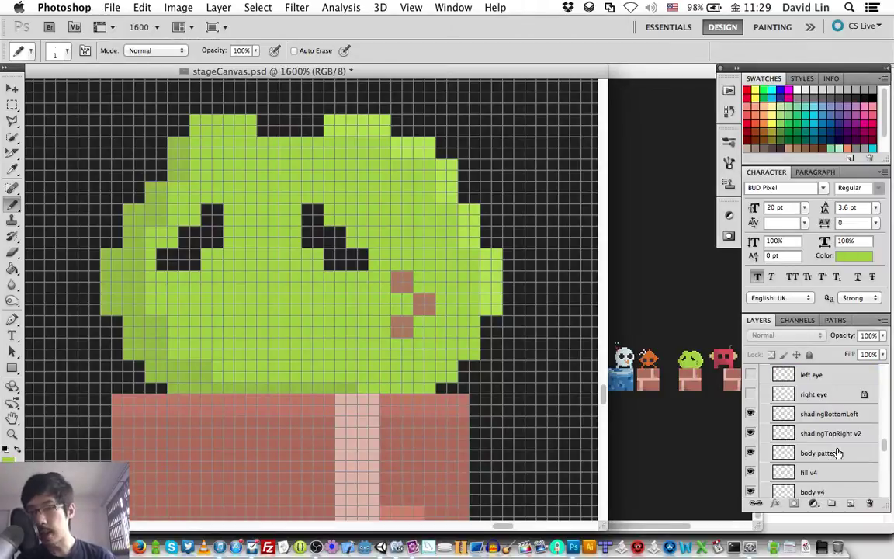
{"action": "key", "text": "v"}
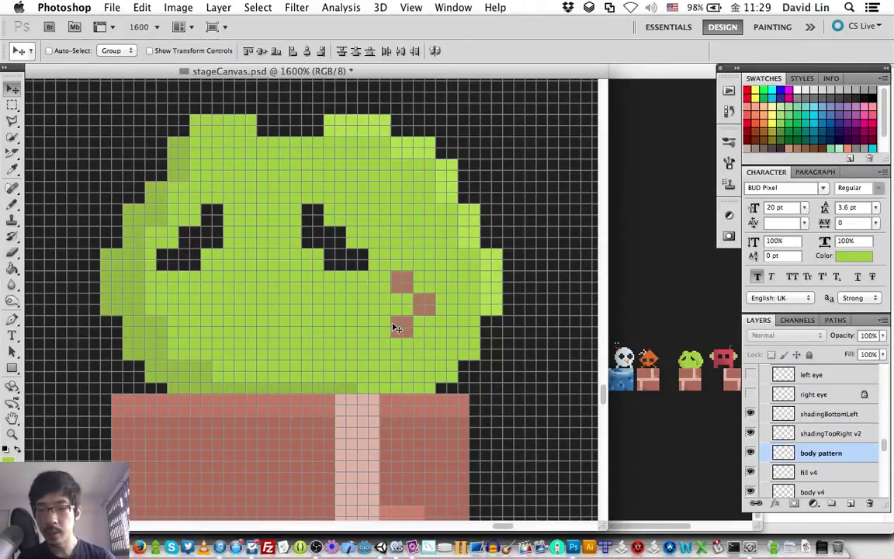
{"action": "key", "text": "Left"}
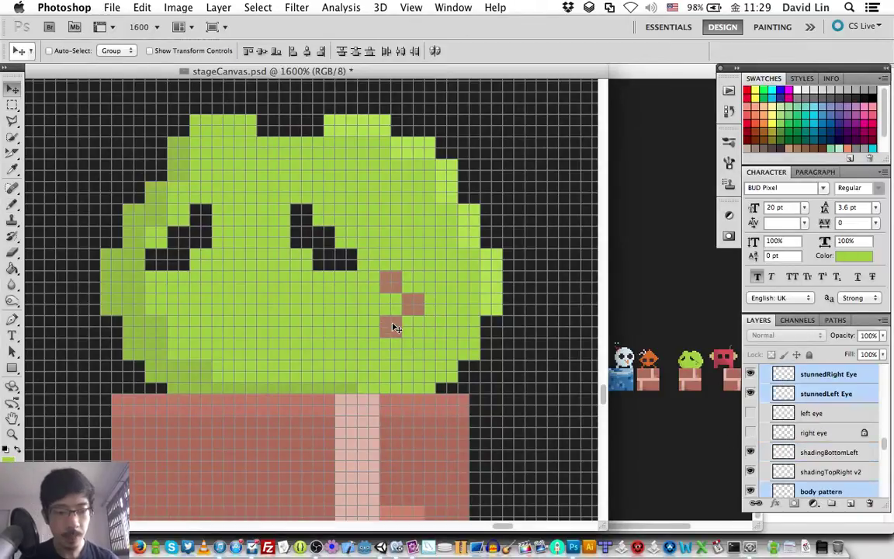